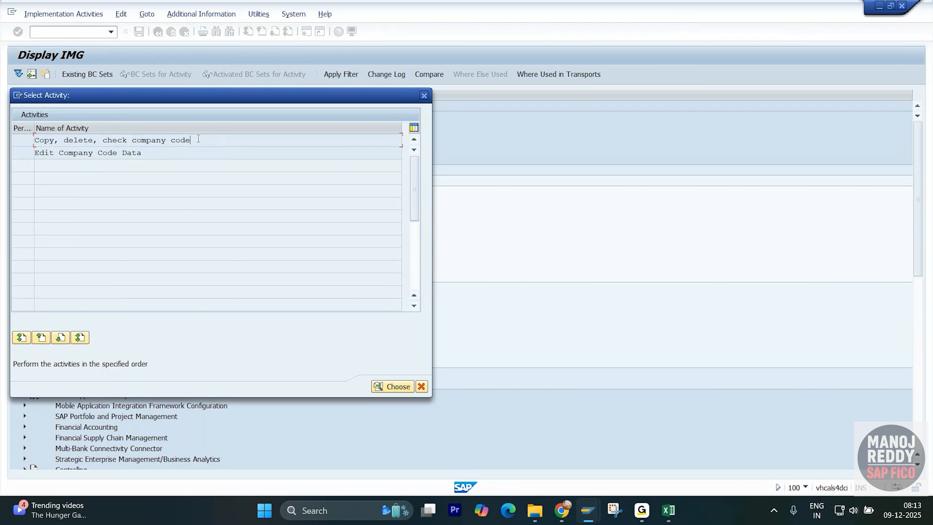
- Open the Edit Company Code Data activity from the list of company code activities
left_click(157, 153)
left_click_drag(157, 154, 21, 160)
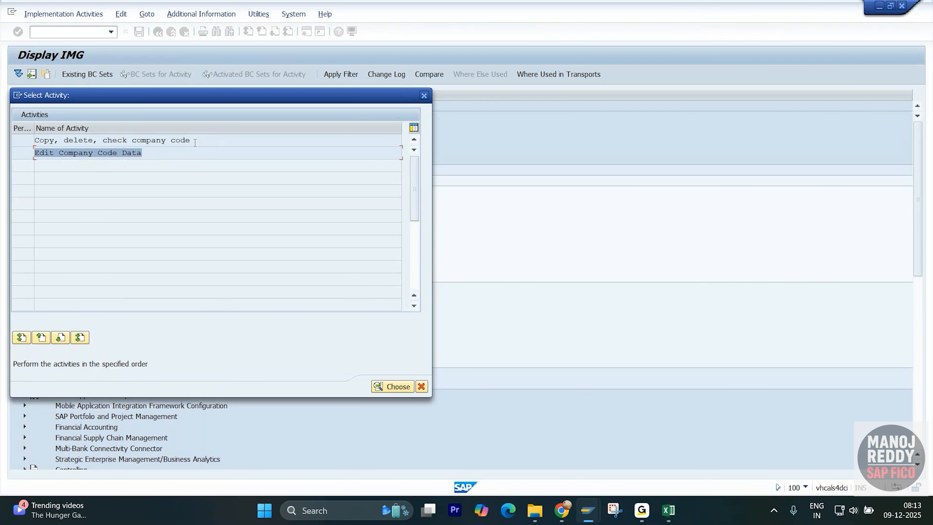
left_click_drag(195, 142, 33, 142)
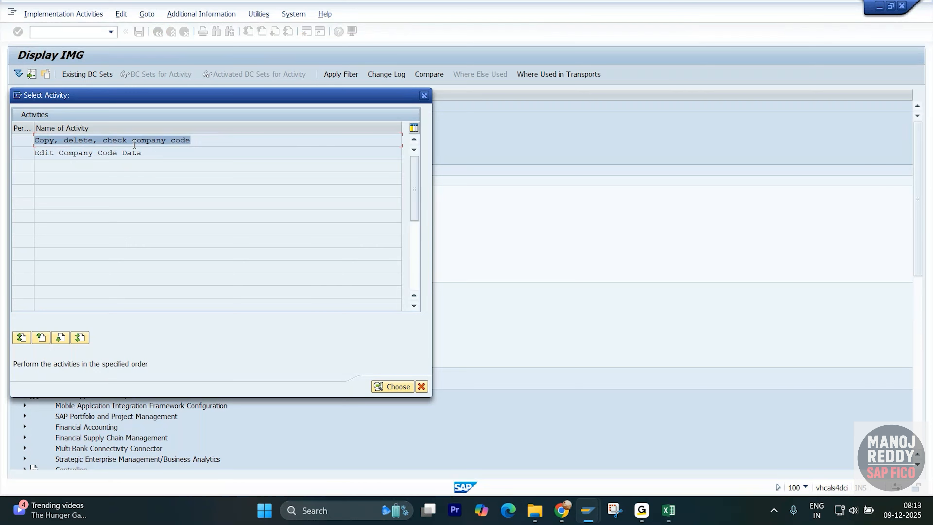
left_click(199, 142)
left_click_drag(199, 141, 34, 142)
left_click_drag(200, 141, 12, 147)
double_click(113, 152)
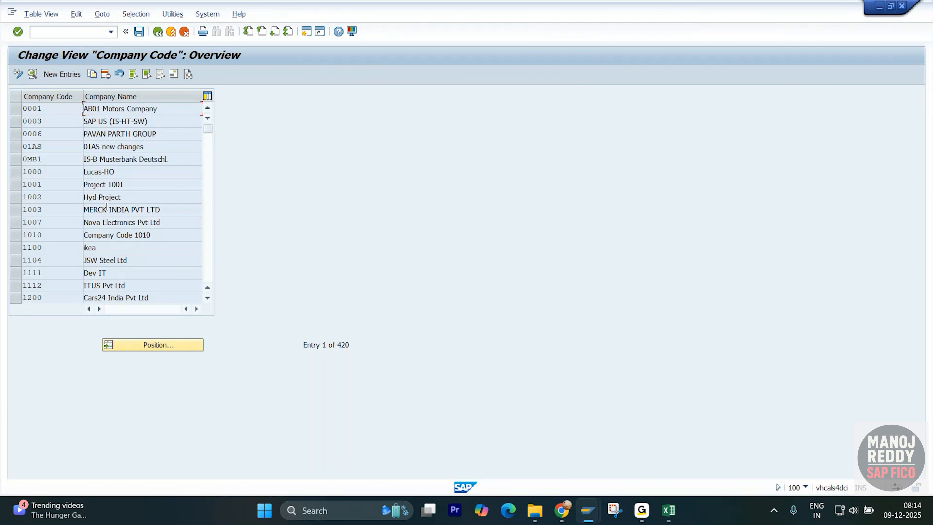
- Open transaction OX15 for internal trading partners in a separate session
left_click(75, 29)
type("/ox15")
key("Return")
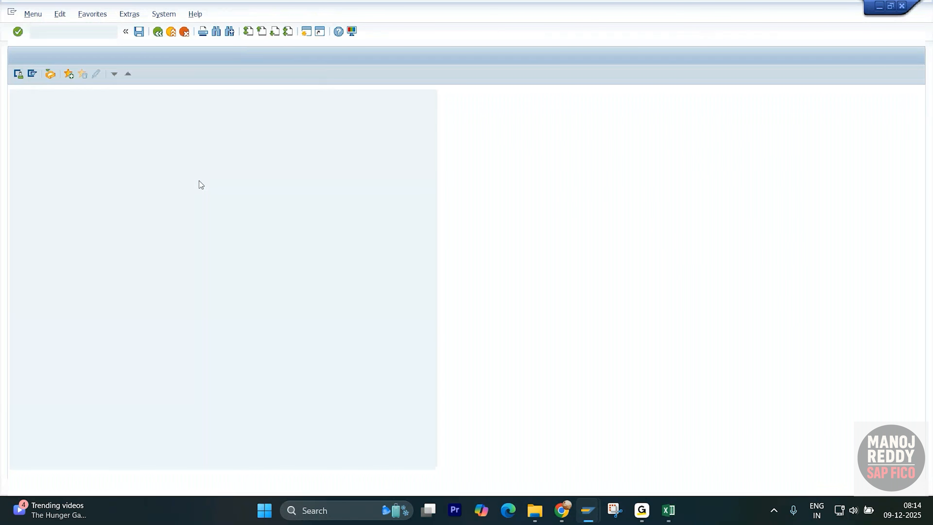
type("ox15")
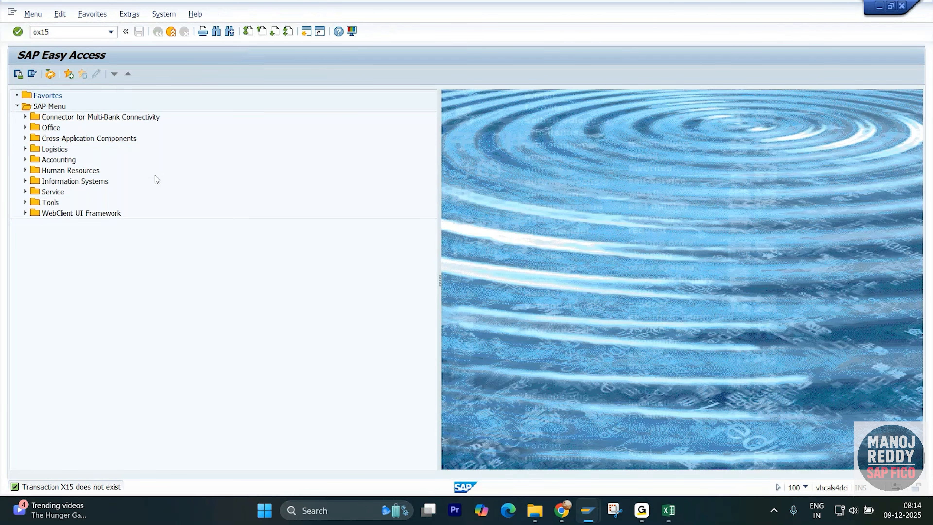
key("Return")
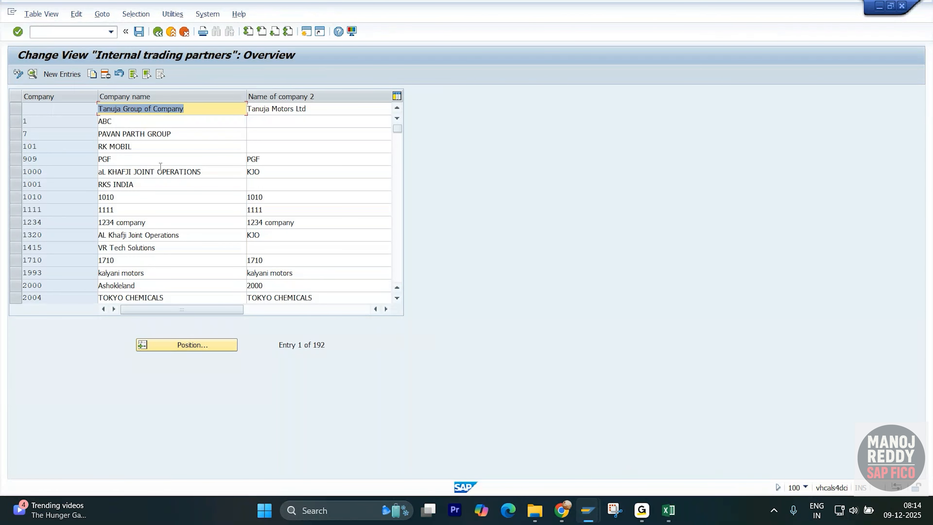
- Locate company XYZI among the internal trading partners and open its details
left_click(193, 346)
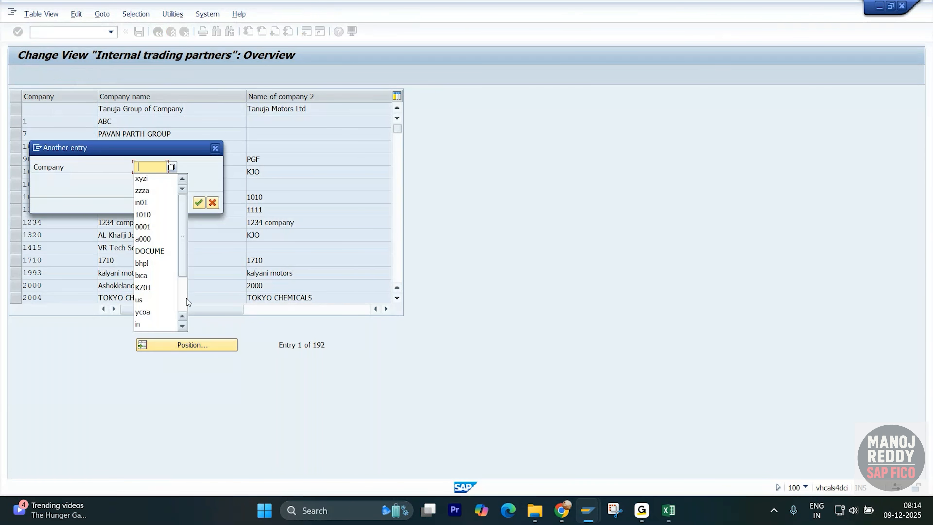
left_click(154, 184)
key("Return")
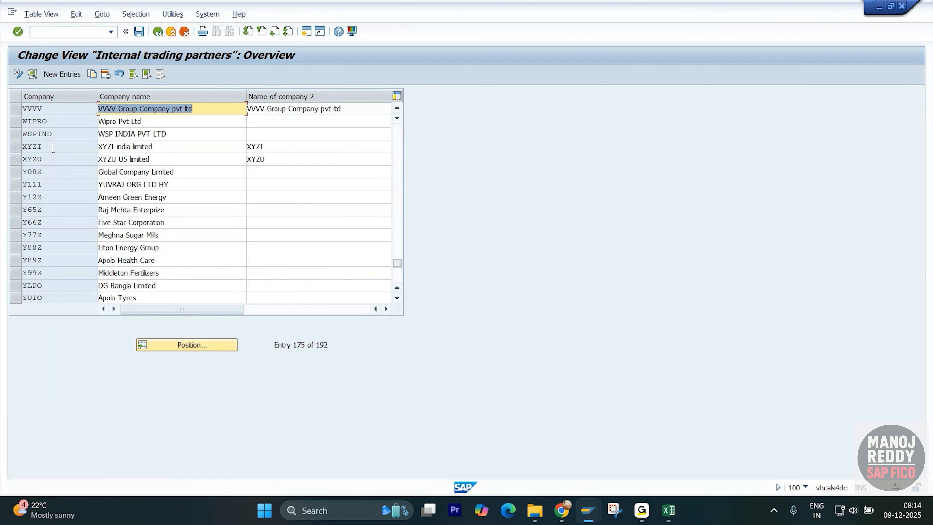
left_click(54, 147)
double_click(55, 148)
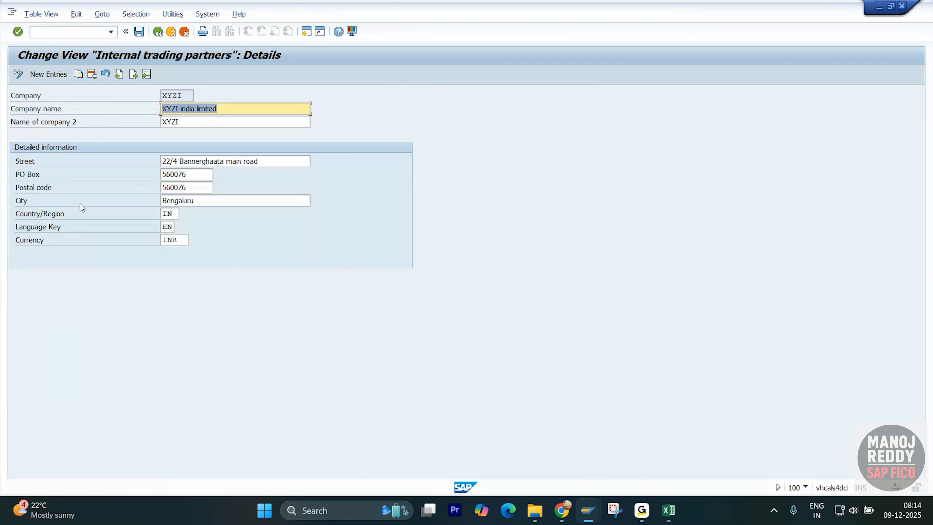
- Start a new entry in the Company Code view and place its window beside the XYZI company details
key("alt+Tab")
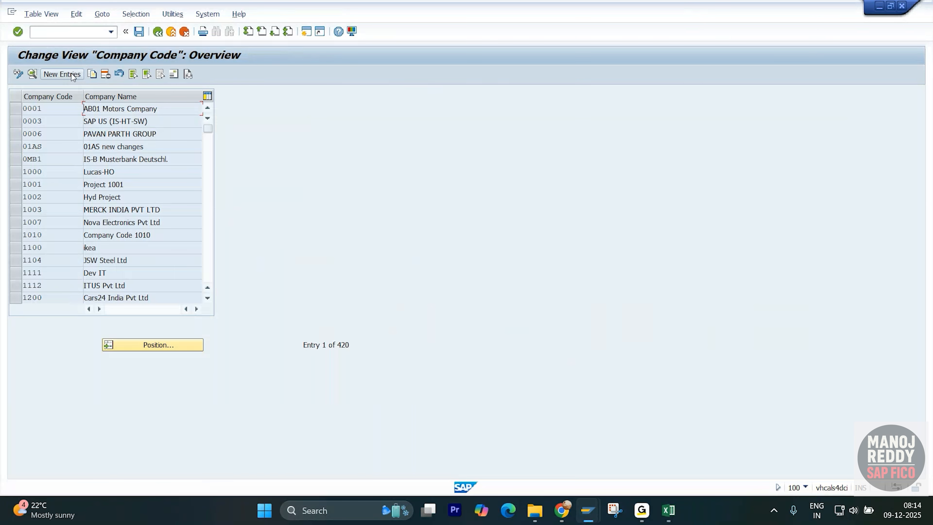
left_click(71, 73)
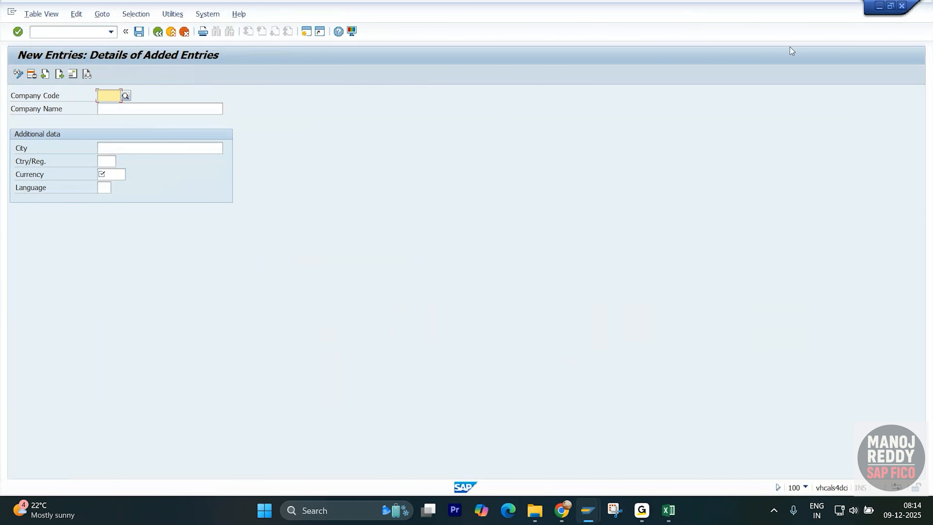
left_click(891, 5)
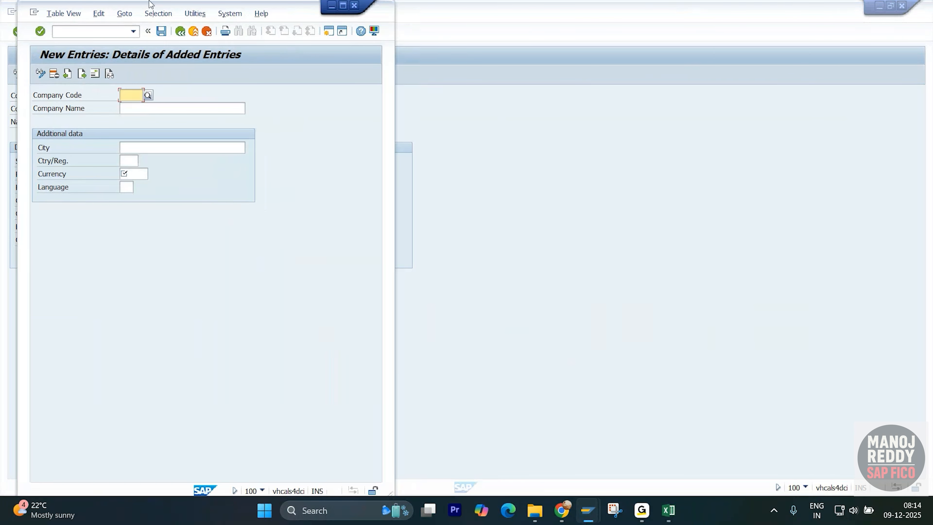
left_click_drag(301, 12, 710, 13)
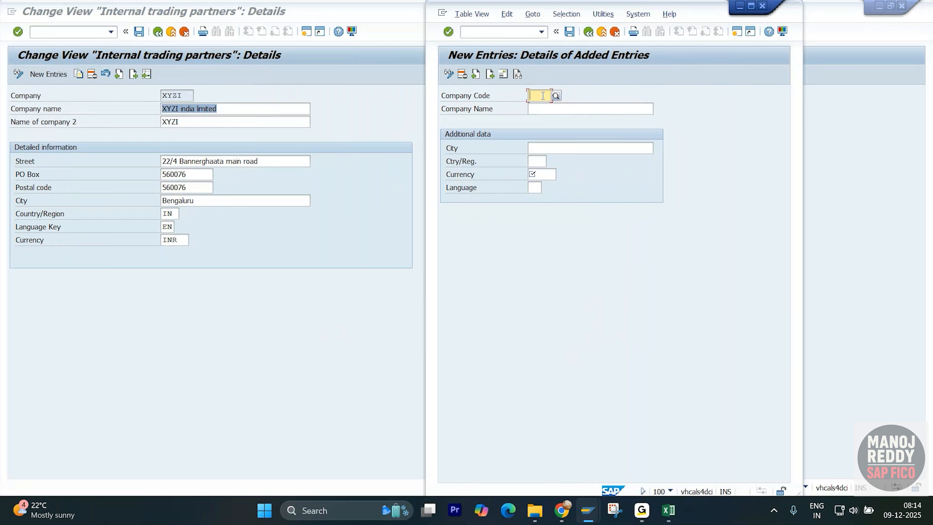
- Enter company code XYZI and copy the company name "XYZI india limited" from the trading partner details into the new entry
type("XYZI")
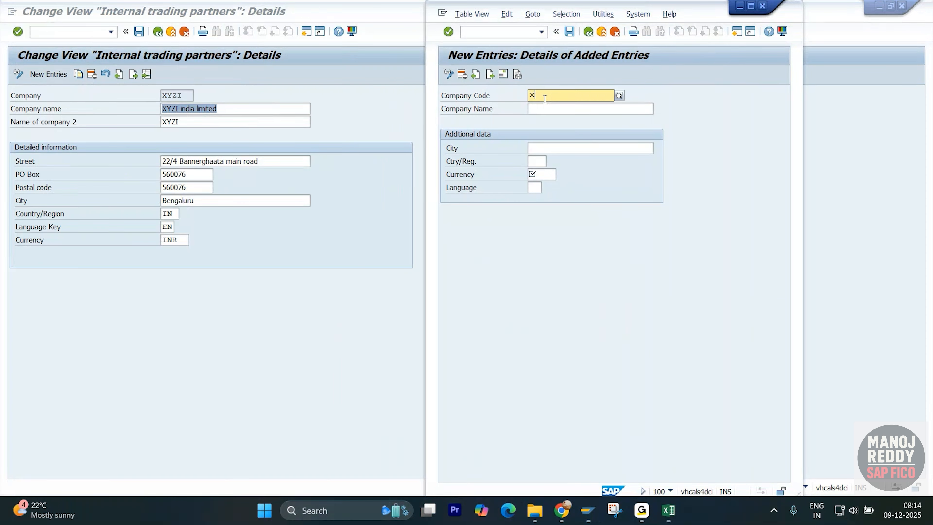
left_click(251, 114)
double_click(257, 109)
left_click(257, 109)
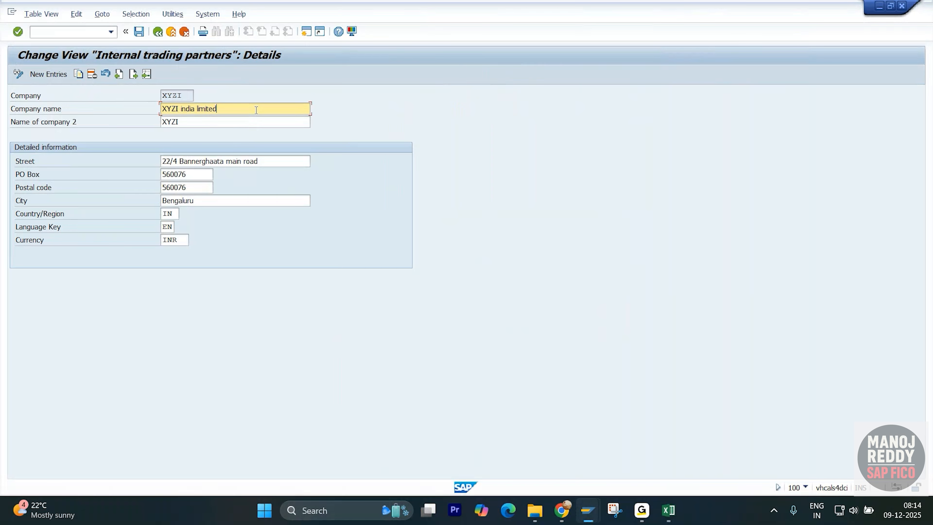
left_click_drag(256, 110, 140, 110)
key("ctrl+c")
key("alt+Tab")
left_click(568, 105)
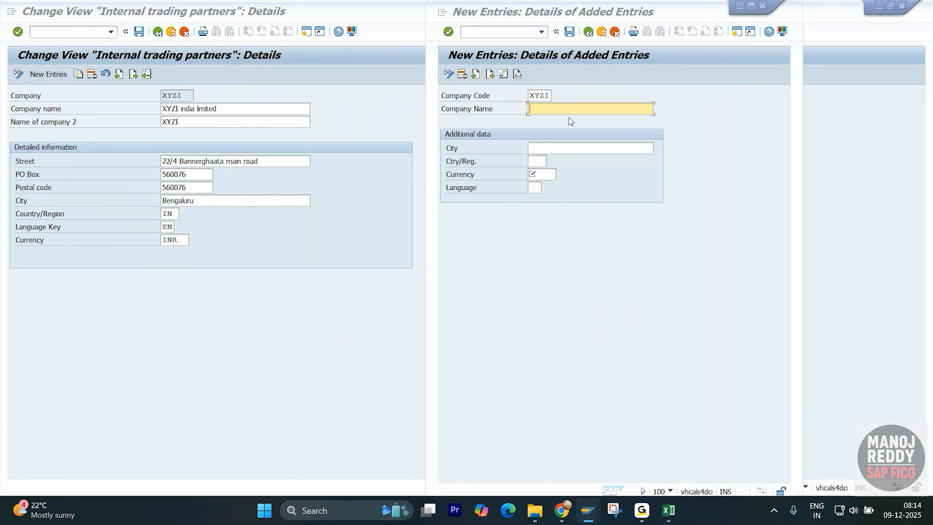
key("ctrl+v")
- Copy the city Bengaluru from the trading partner details into the new company code's City field
left_click(548, 149)
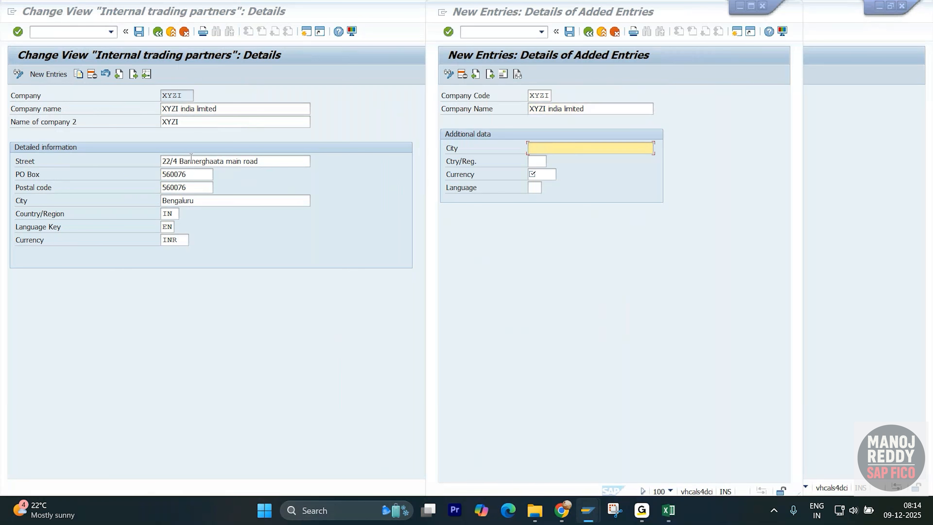
left_click(201, 202)
key("ctrl+a")
key("ctrl+c")
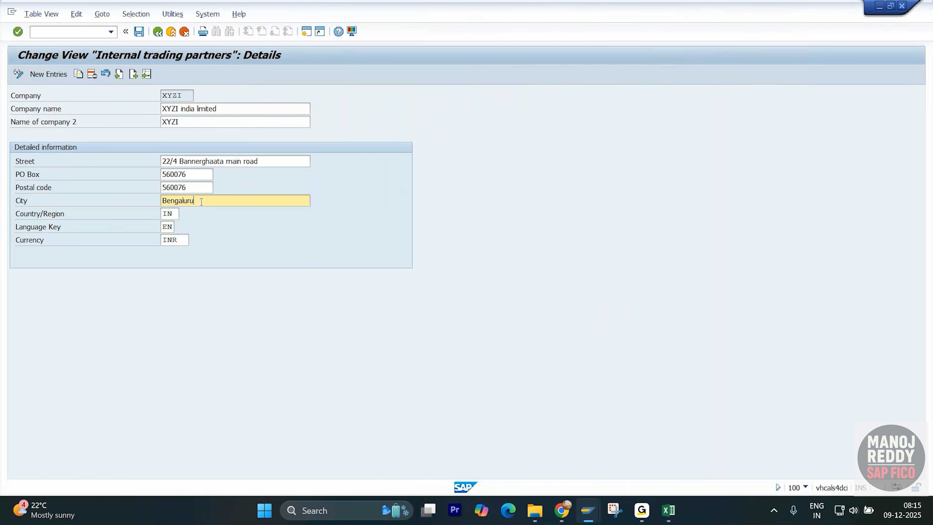
key("alt+Tab")
key("ctrl+v")
- Set the new company code's country to IN, currency to INR and language to EN, and confirm the entries
left_click(536, 162)
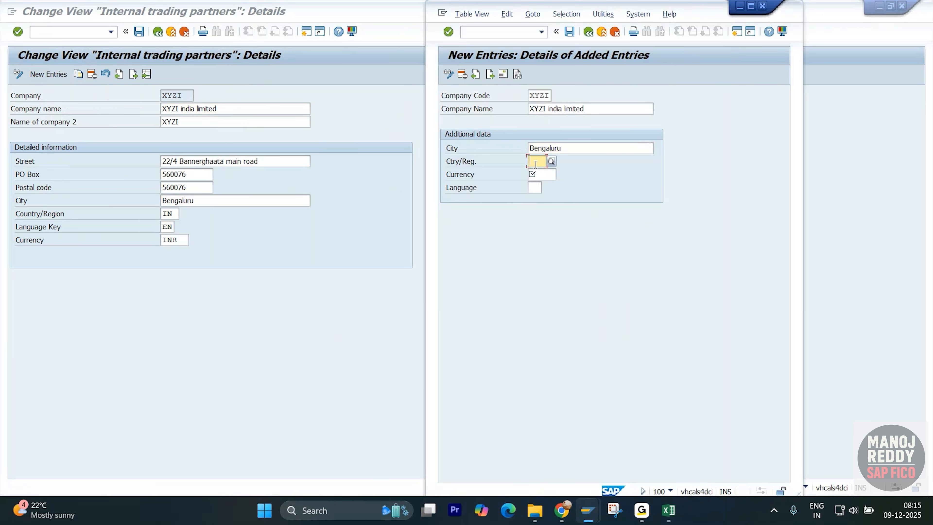
type("in")
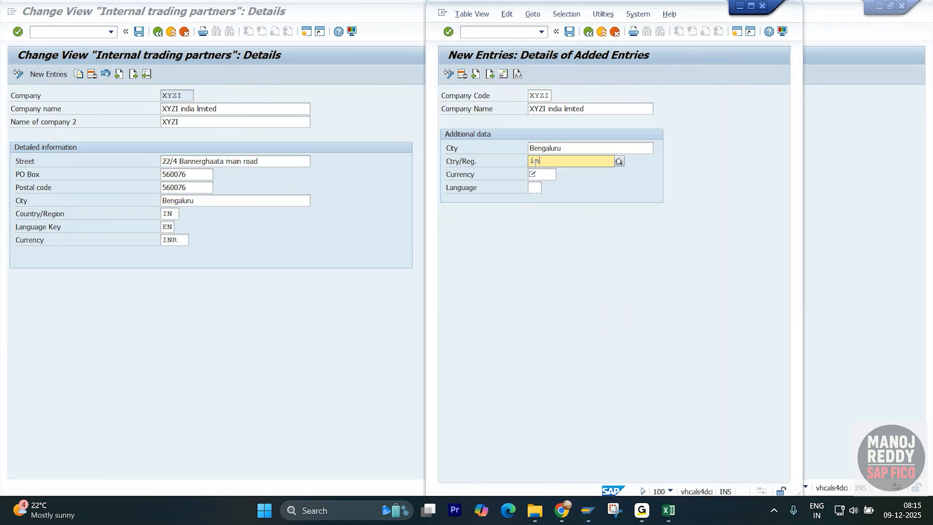
left_click(543, 185)
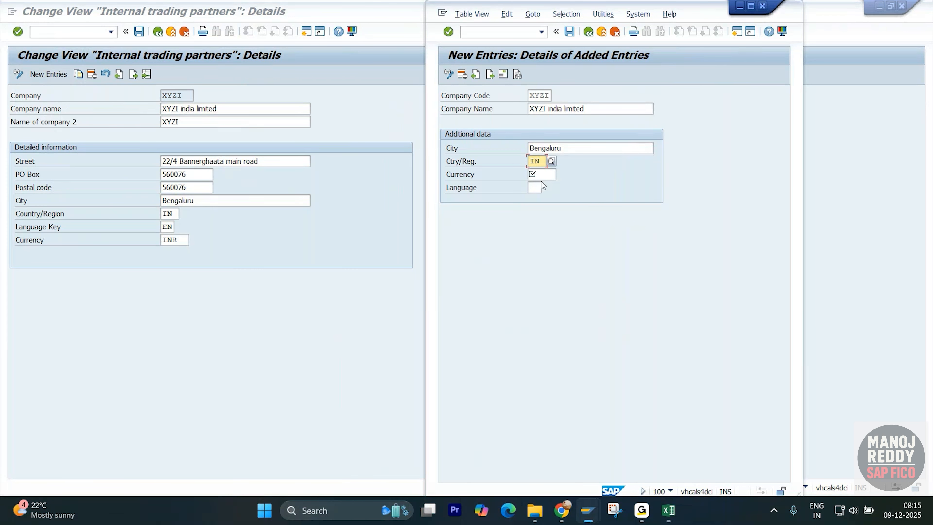
left_click(542, 175)
type("inr")
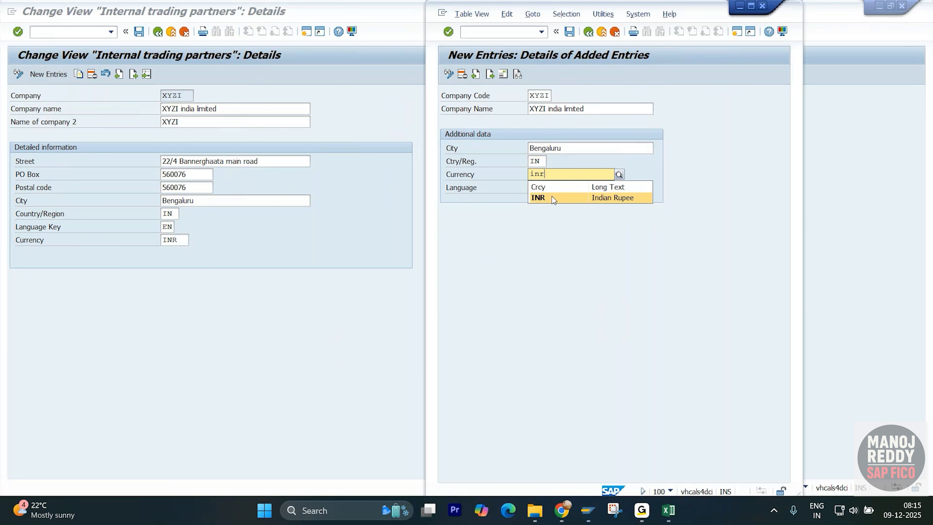
left_click(552, 197)
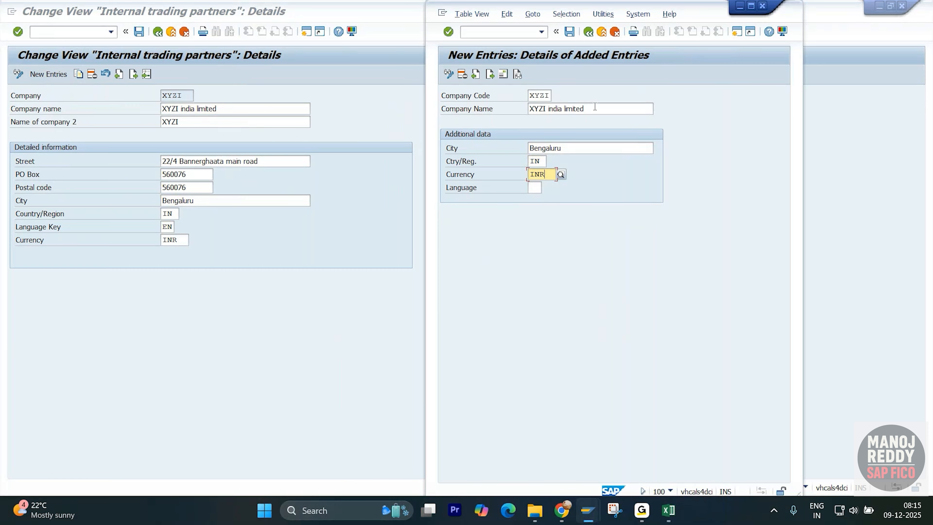
left_click(535, 189)
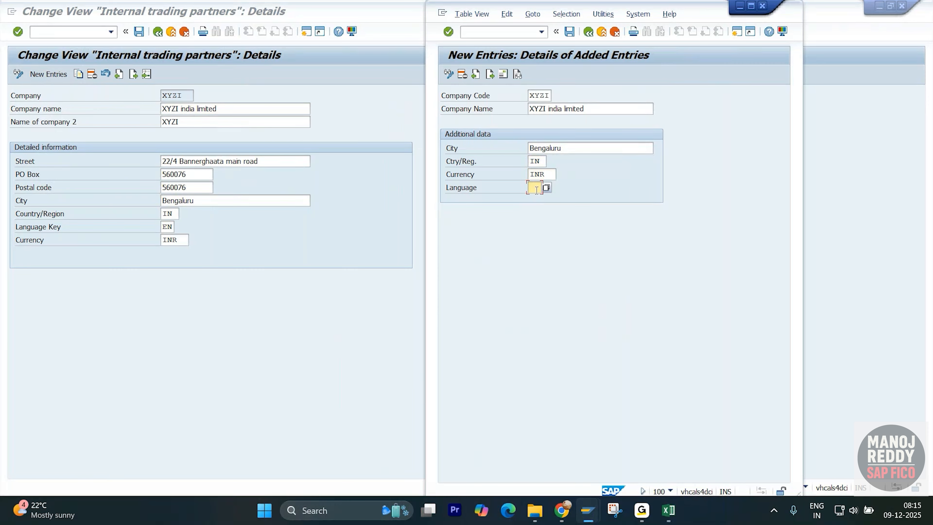
type("EN")
key("Return")
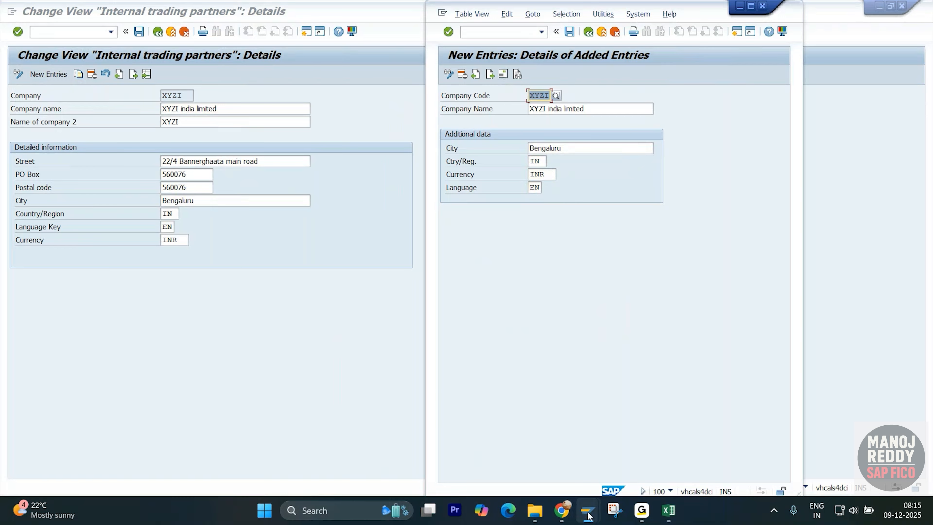
- Switch to Snipping Tool and capture the new company code entry window
left_click(614, 510)
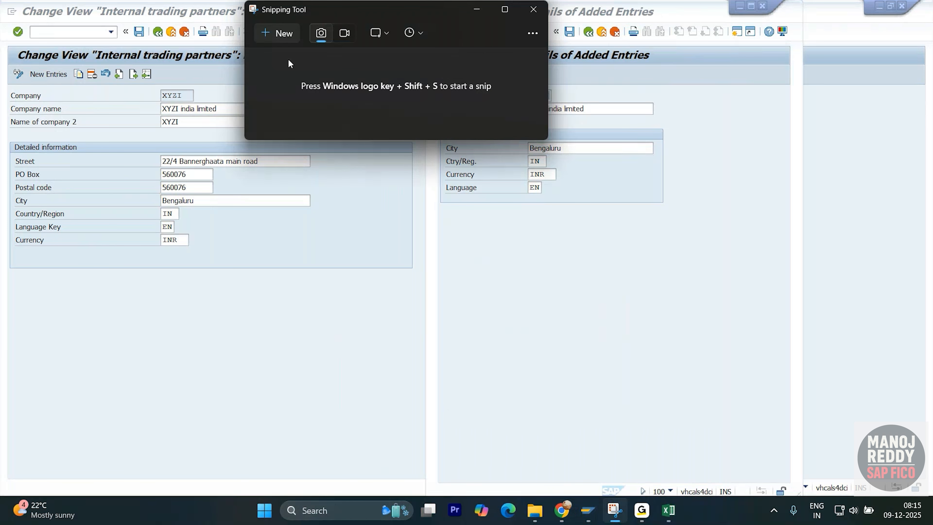
left_click(278, 39)
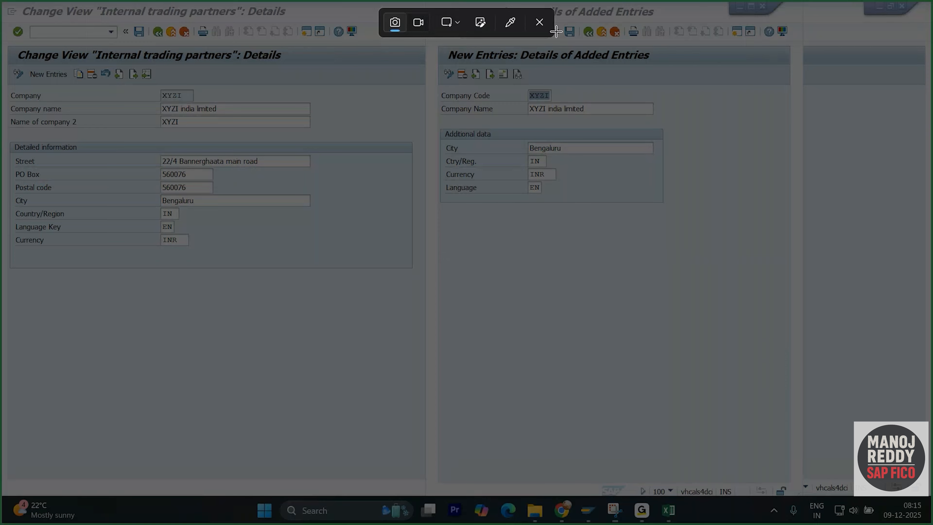
left_click_drag(797, 2, 429, 441)
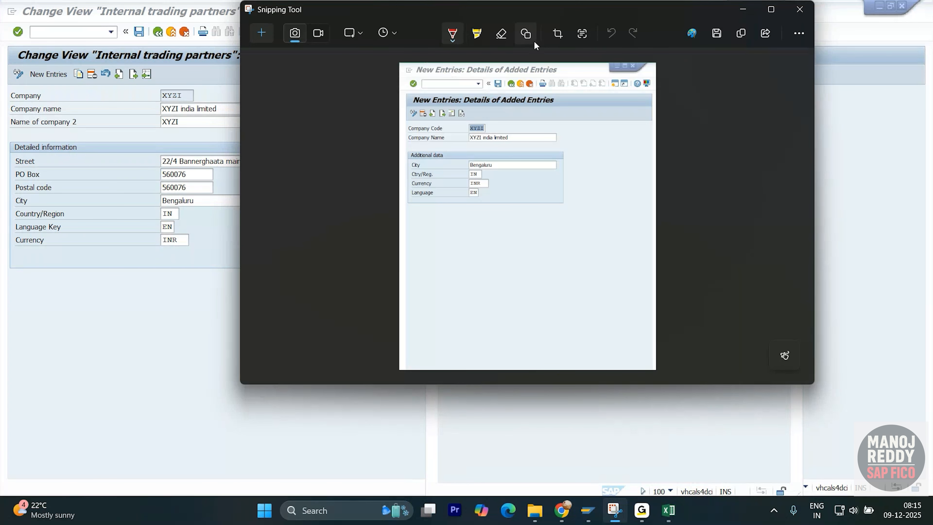
- Outline the company code fields and the address icon on the snip with red rectangles
left_click(526, 36)
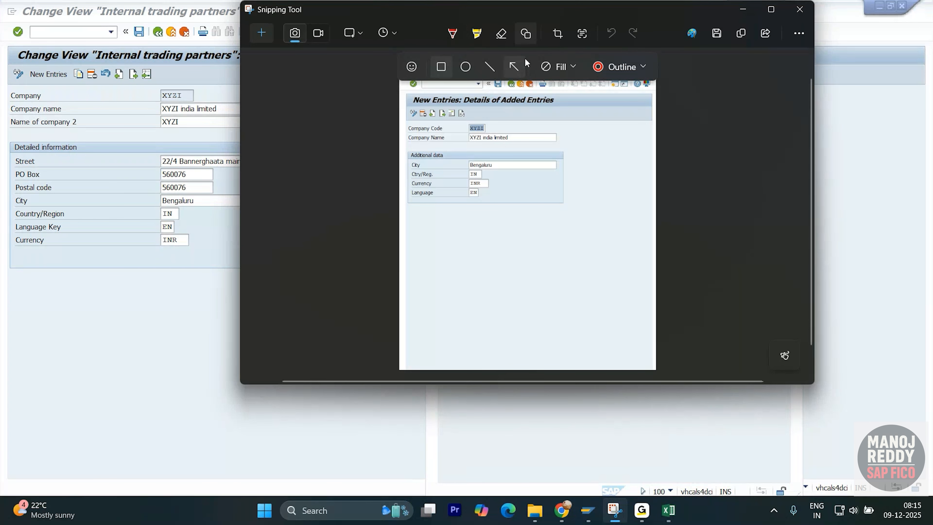
left_click(444, 69)
left_click_drag(403, 121, 577, 213)
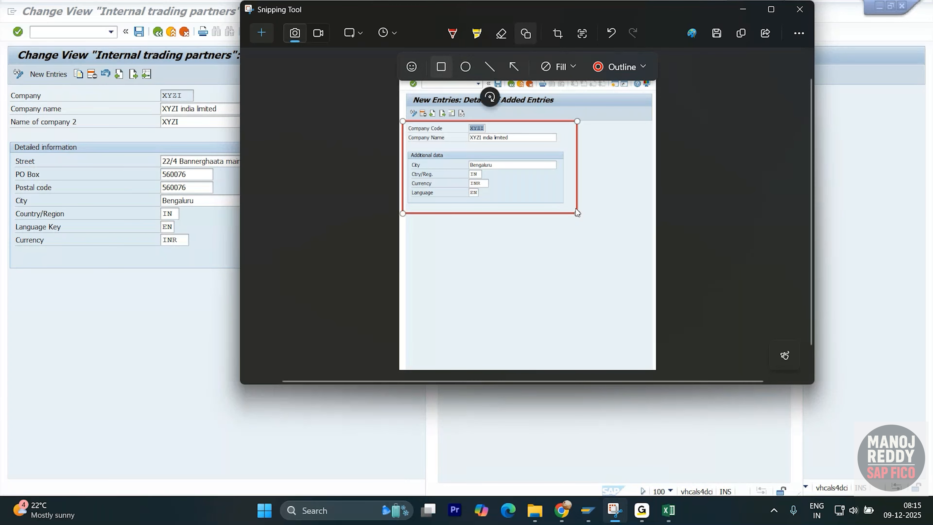
left_click_drag(447, 108, 458, 118)
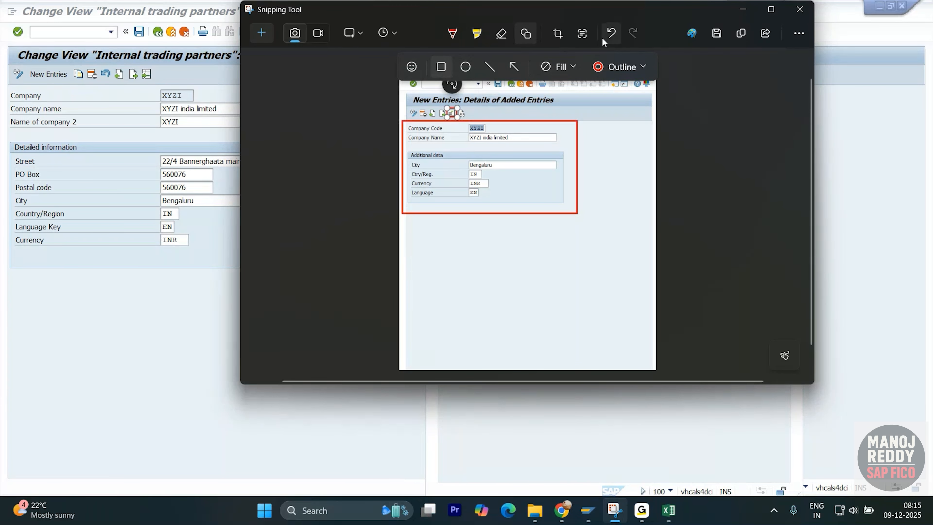
- Switch to the SAP FICO Notes workbook in Excel and paste the annotated snip below the company code list on General ledgers
key("alt+Tab")
key("alt+Tab")
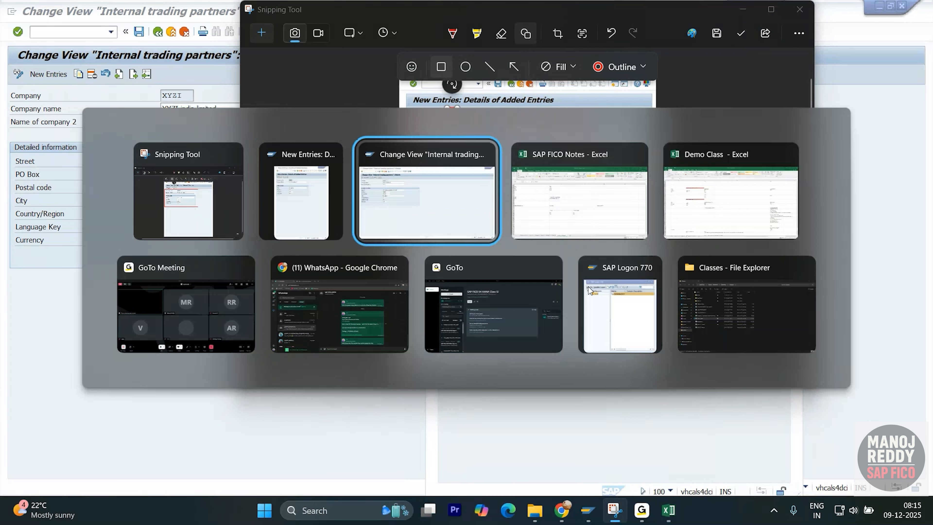
key("alt+Tab")
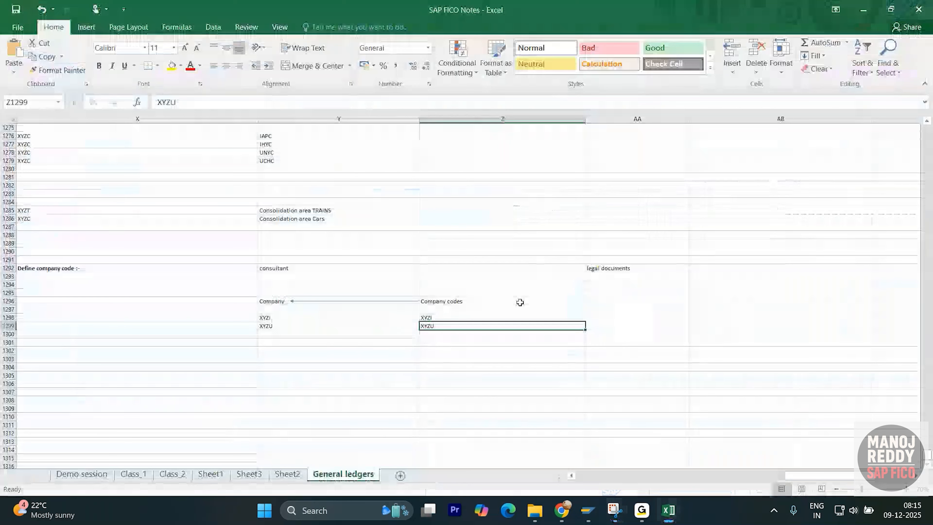
left_click(311, 384)
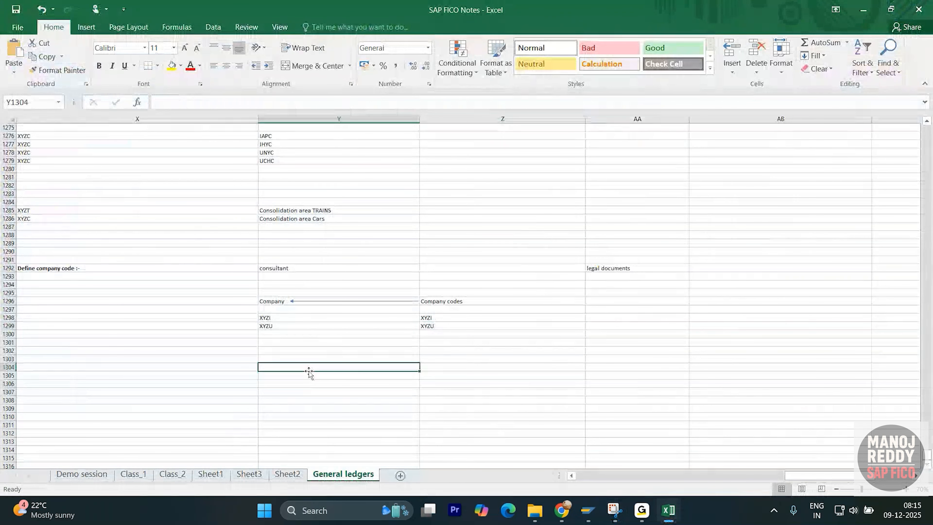
key("ctrl+v")
left_click_drag(330, 363, 310, 339)
left_click(221, 262)
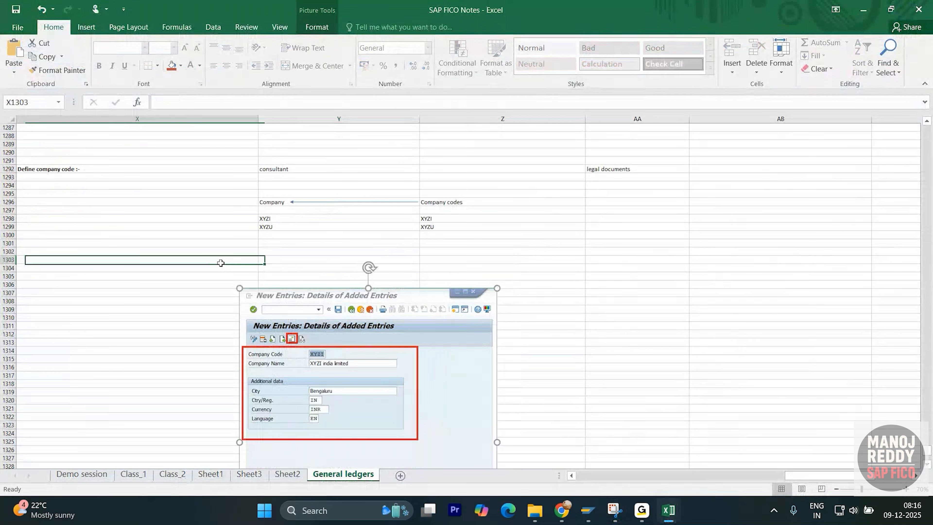
- Label the row above the pasted company code snip with "step 1" in column X and "XYZI" in column Y
left_click(233, 270)
type("step")
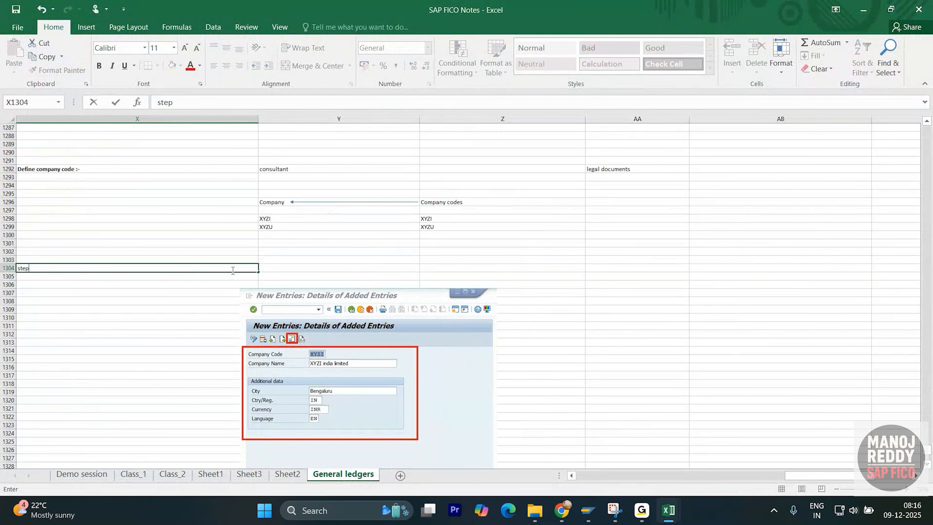
type(" 1")
left_click(311, 268)
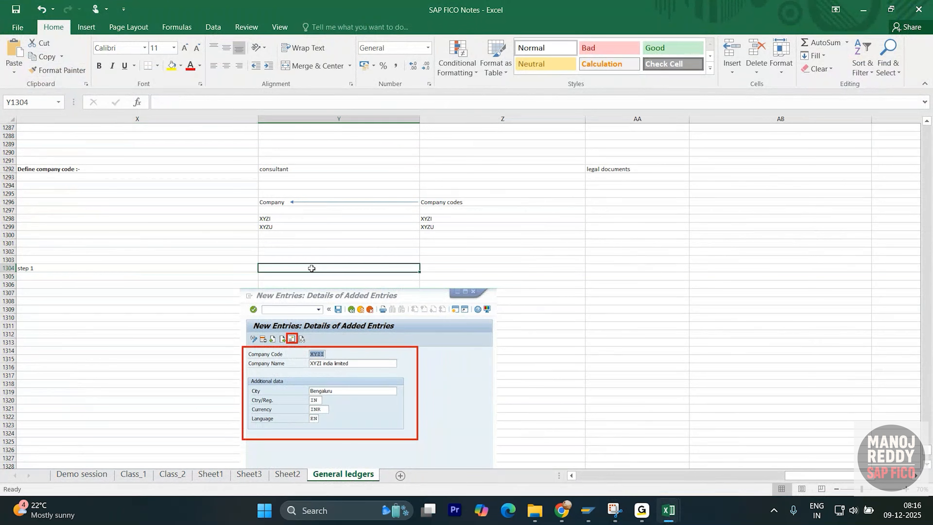
type("XYZI")
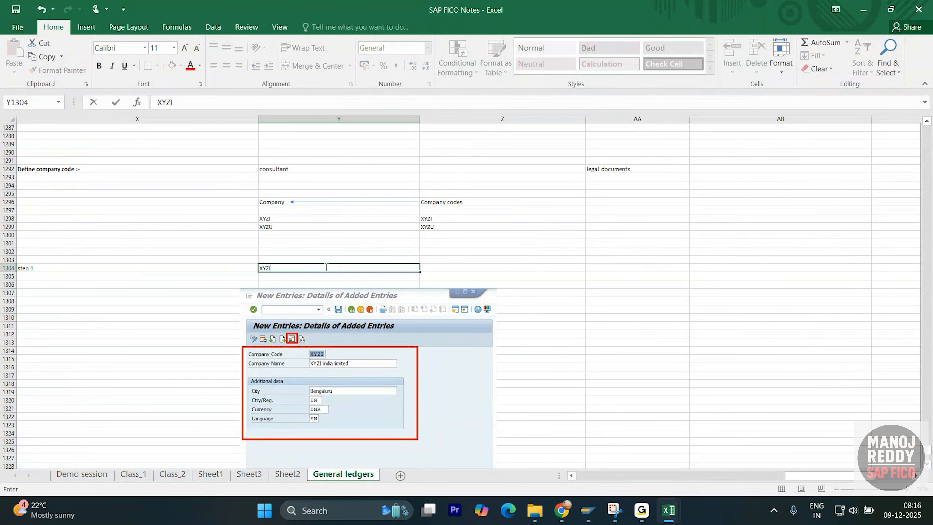
key("Return")
- Switch to the SAP new company code entry and open its address details, placing the window beside the existing company's details
key("alt+Tab")
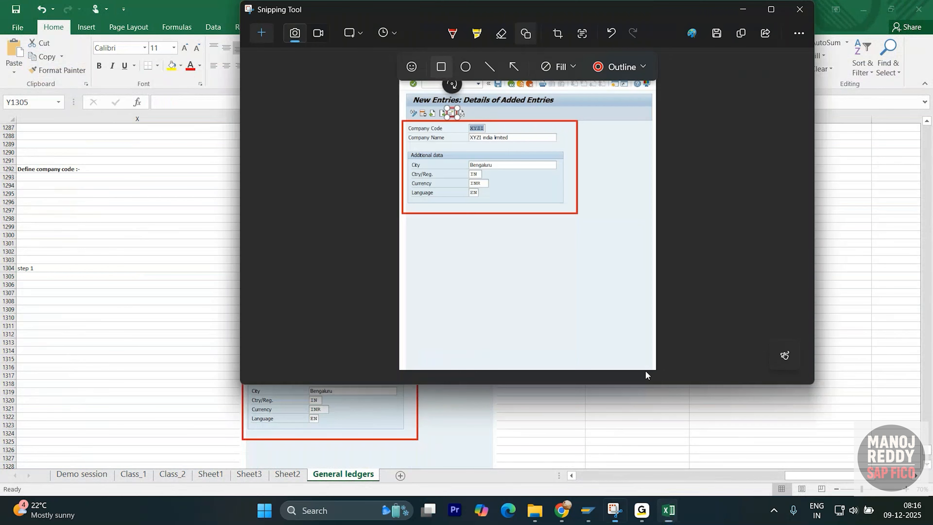
key("alt+Tab")
key("alt+Tab")
key("alt+Tab")
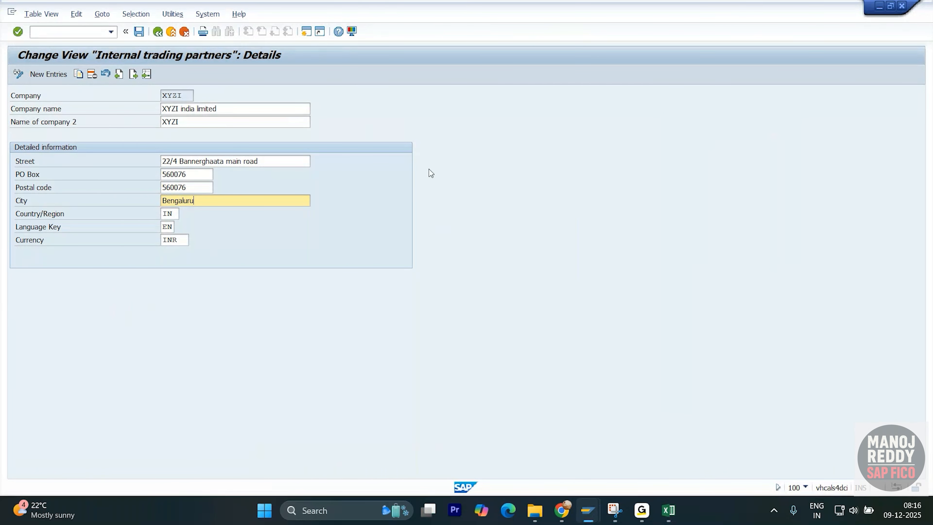
key("alt+Tab")
key("alt+Tab")
key("alt+Tab")
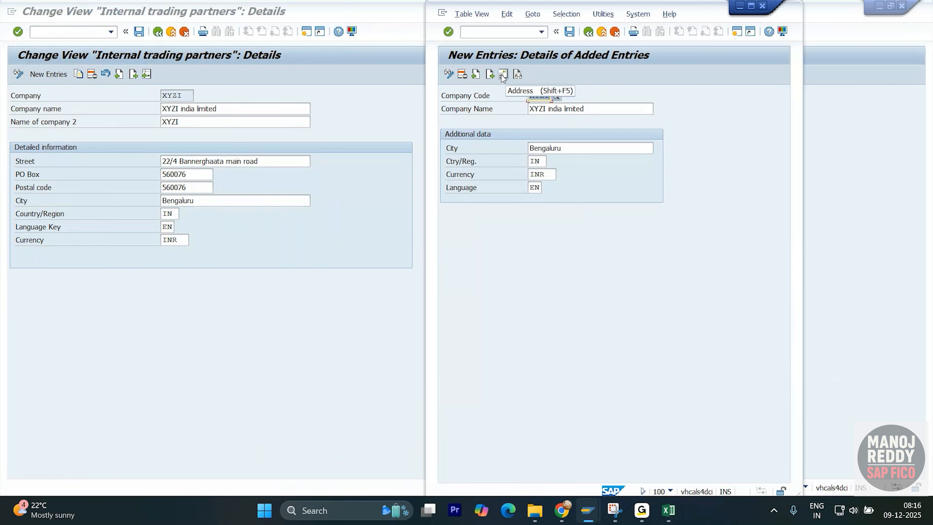
left_click(502, 75)
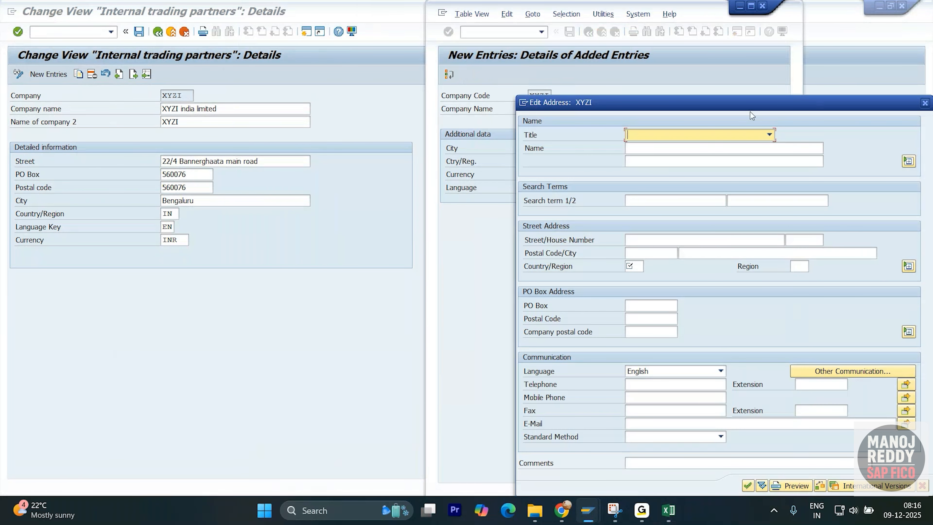
left_click_drag(810, 99, 763, 43)
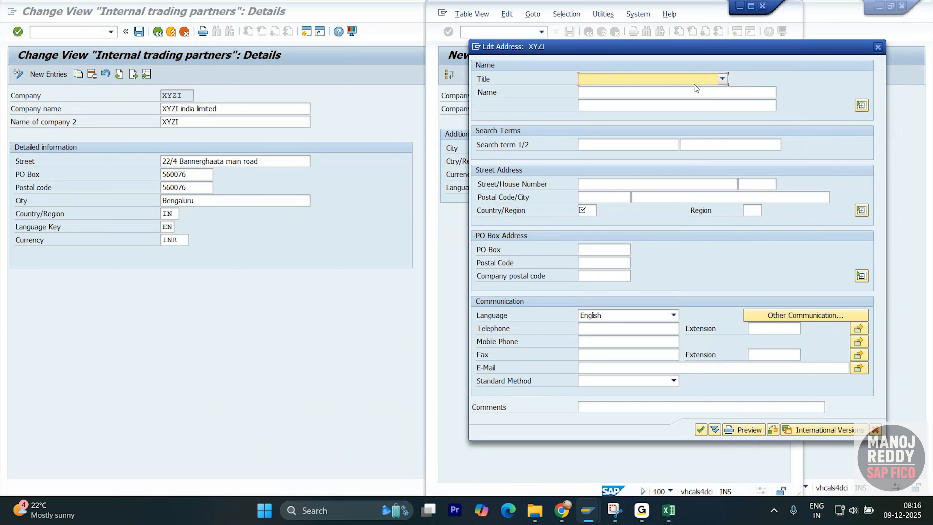
- Set the address title to Company, copy in the existing company's name and enter XYZI as the first search term
left_click(722, 79)
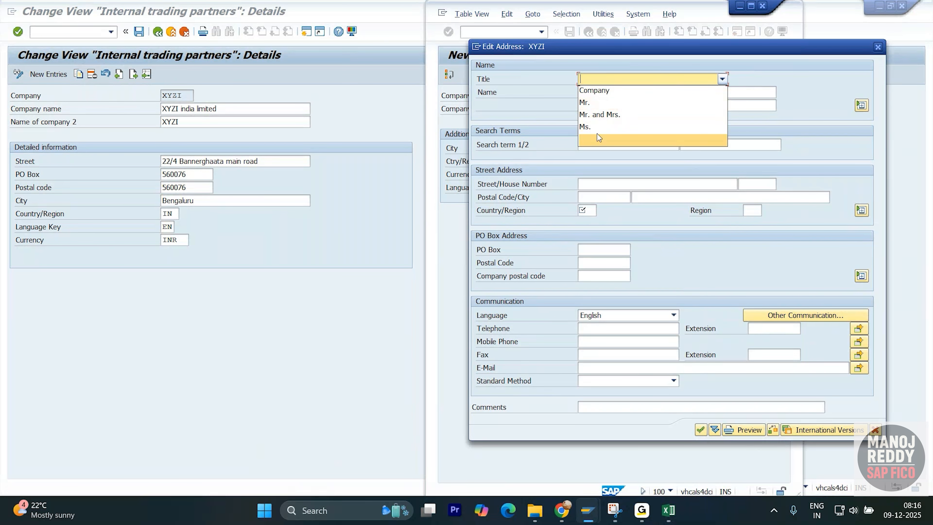
left_click(622, 92)
left_click(621, 93)
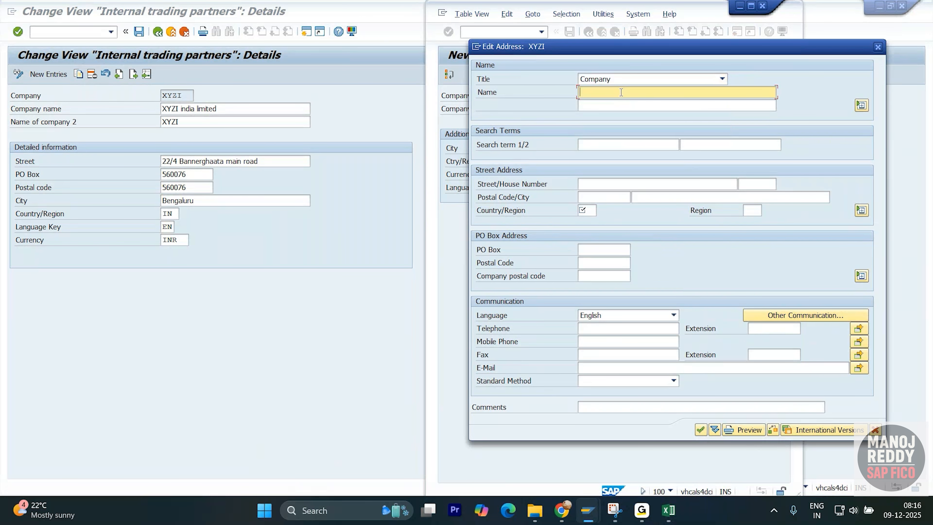
left_click(231, 110)
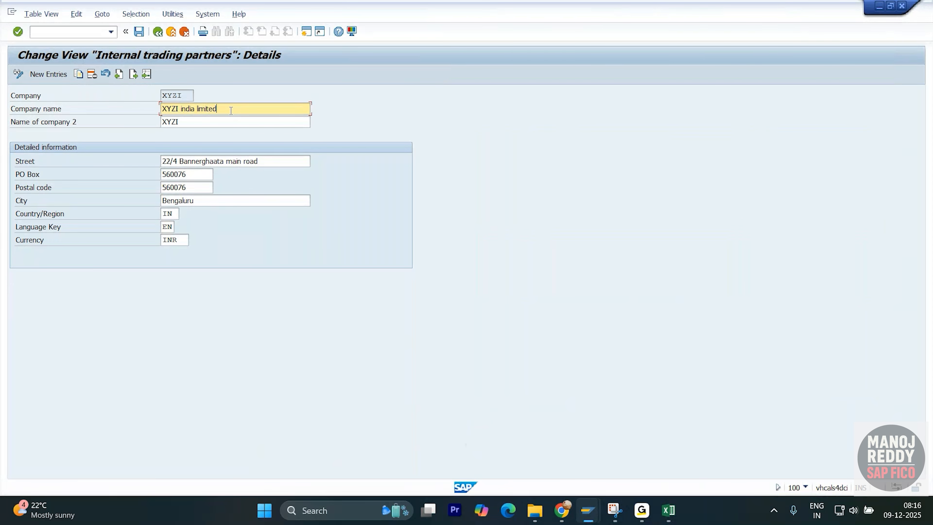
key("alt+Tab")
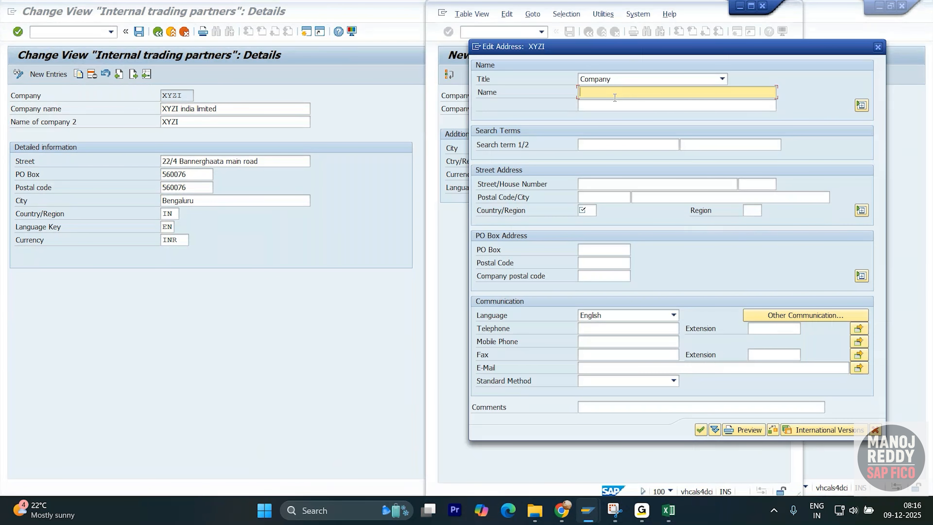
key("ctrl+v")
left_click(607, 145)
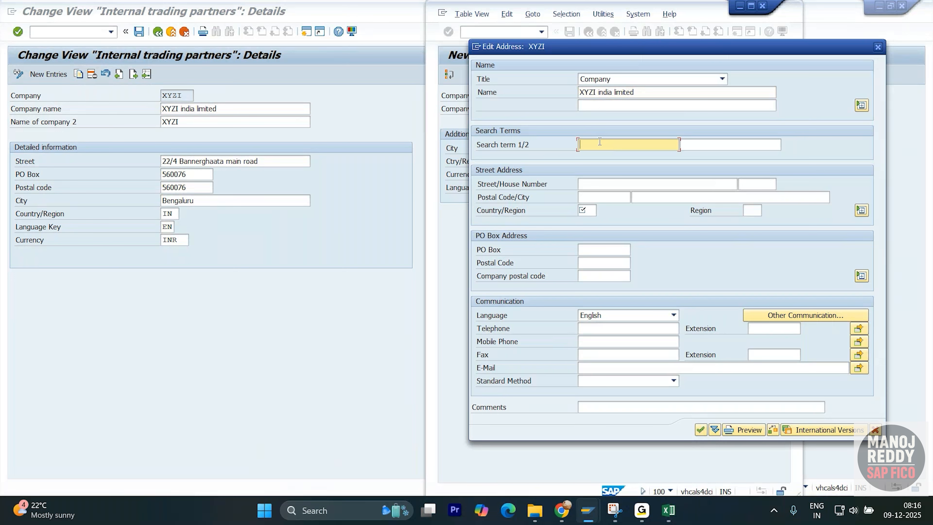
type("XYZI")
- Copy the existing company's street and postal code into the street address of company code XYZI
left_click(651, 184)
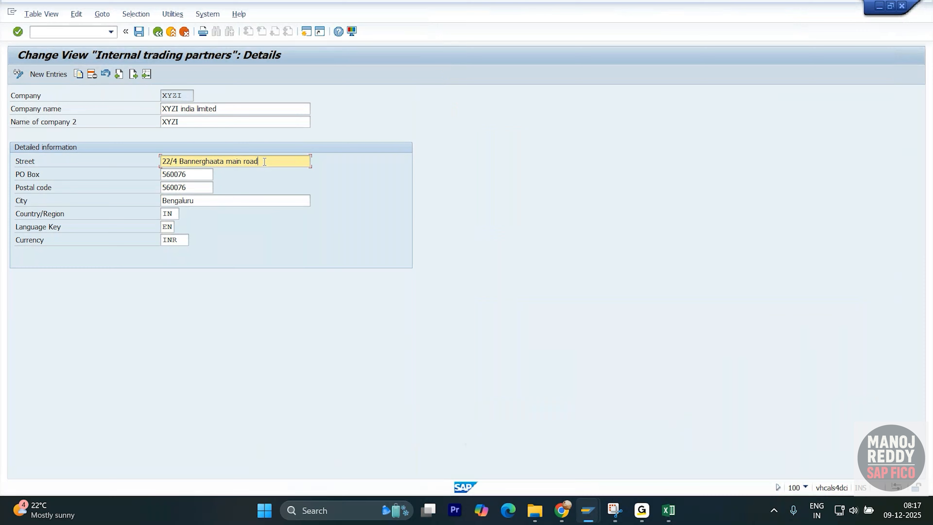
double_click(265, 162)
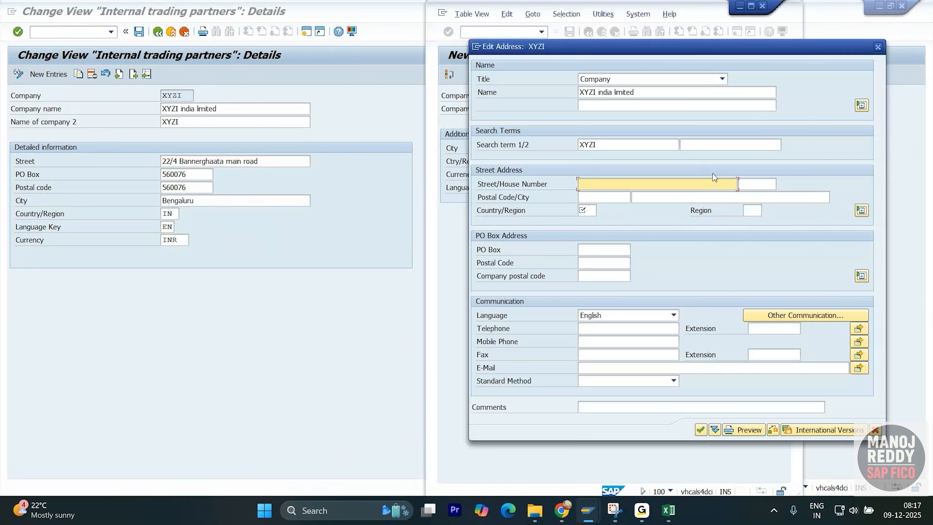
key("ctrl+v")
left_click(611, 197)
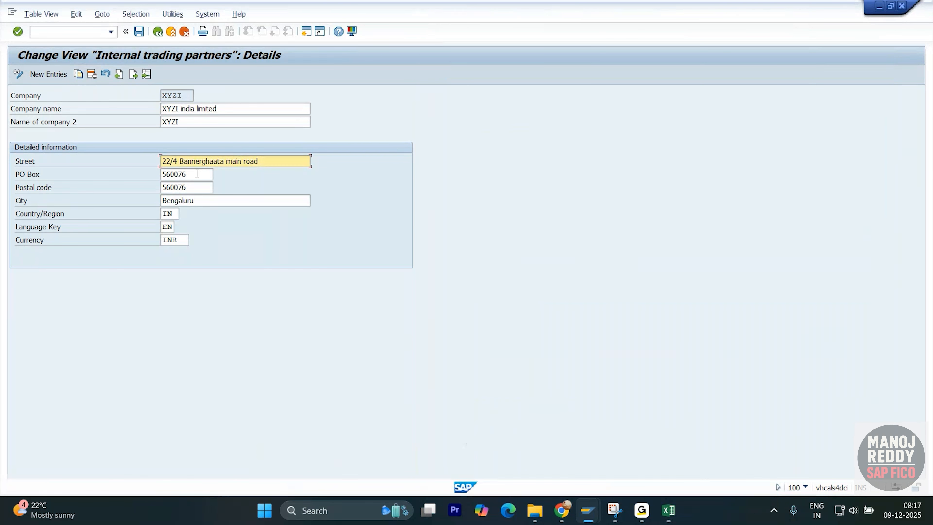
left_click(197, 176)
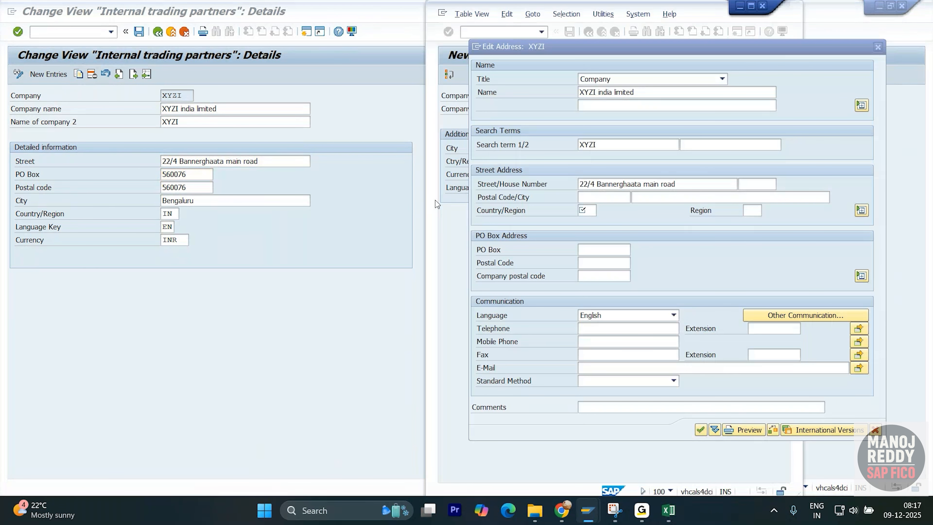
type("560076")
- Set the street address country to IN and choose region 13, Maharashtra
left_click(591, 211)
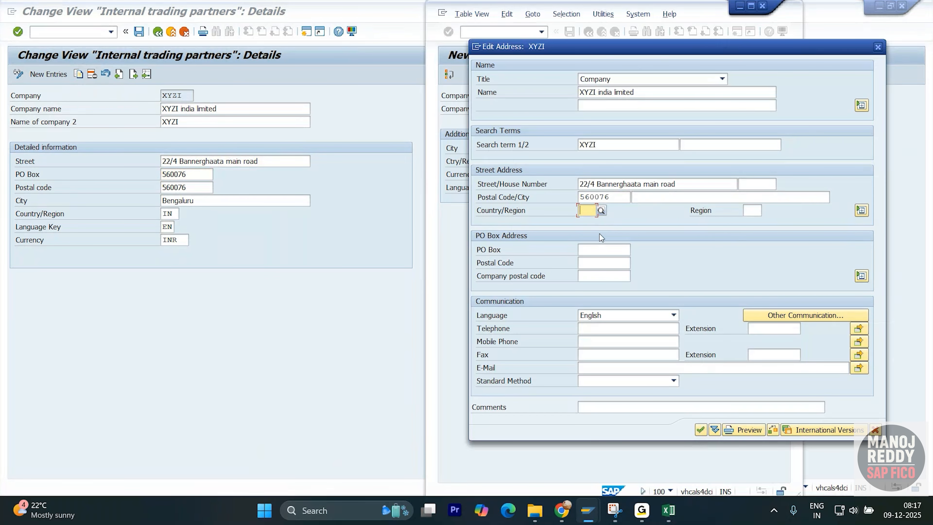
type("in")
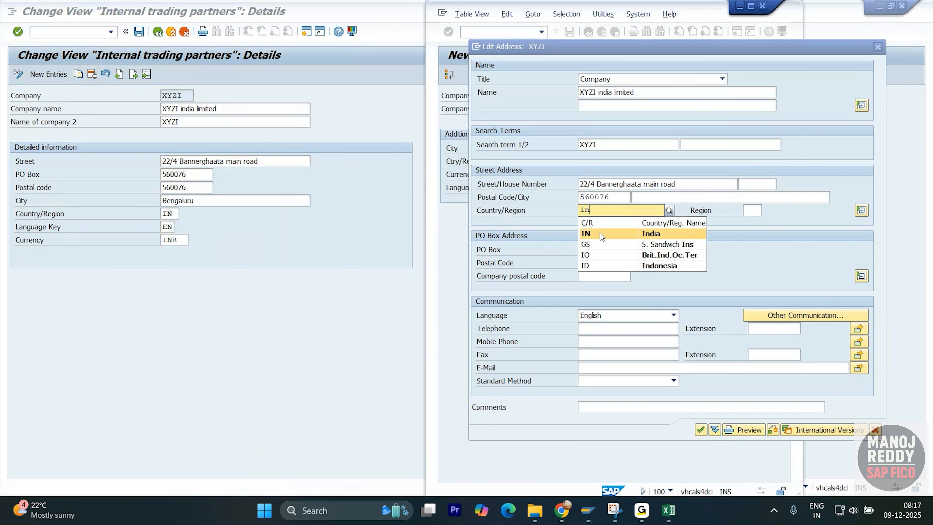
left_click(607, 235)
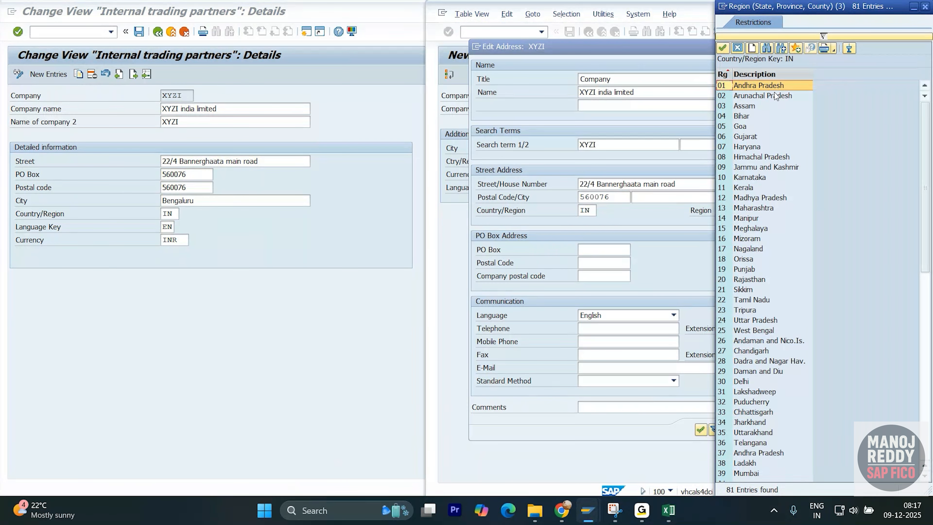
double_click(765, 209)
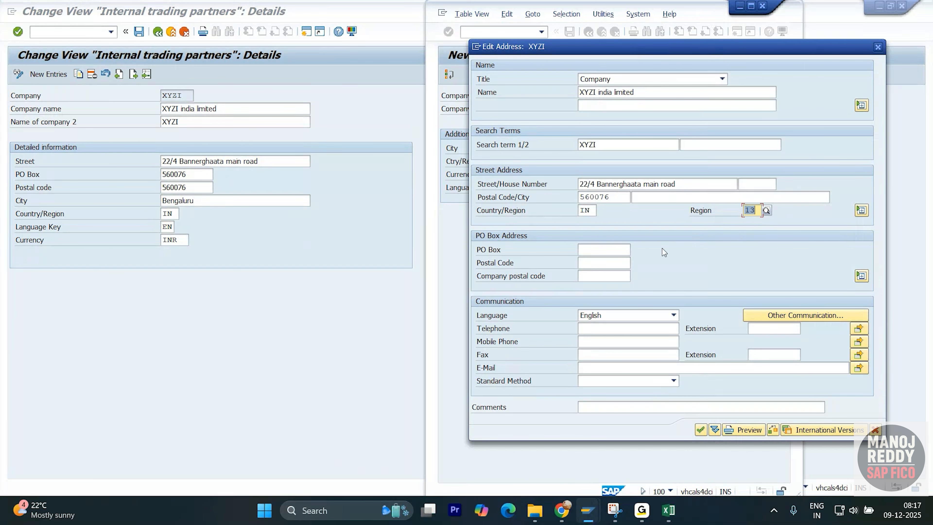
- Fill the PO Box, its postal code and the company postal code with the existing company's postal code
left_click(606, 260)
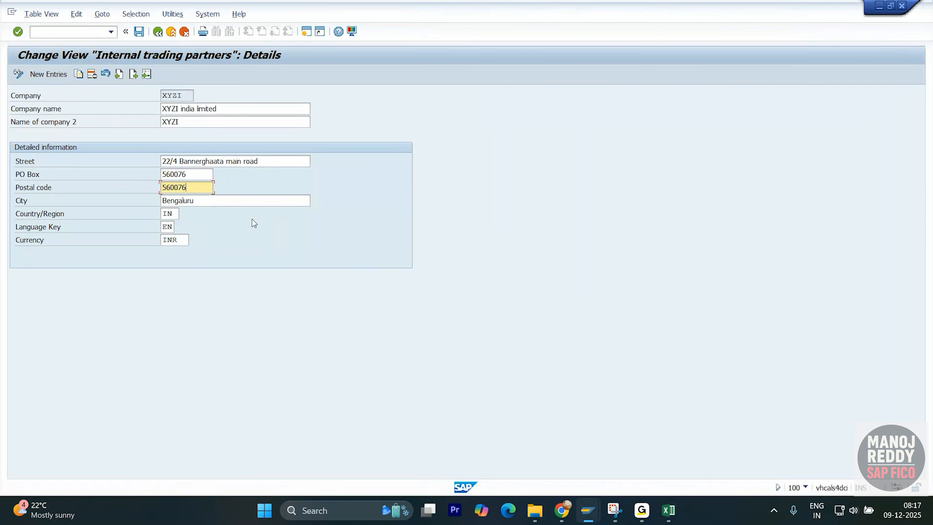
key("alt+Tab")
left_click(350, 233)
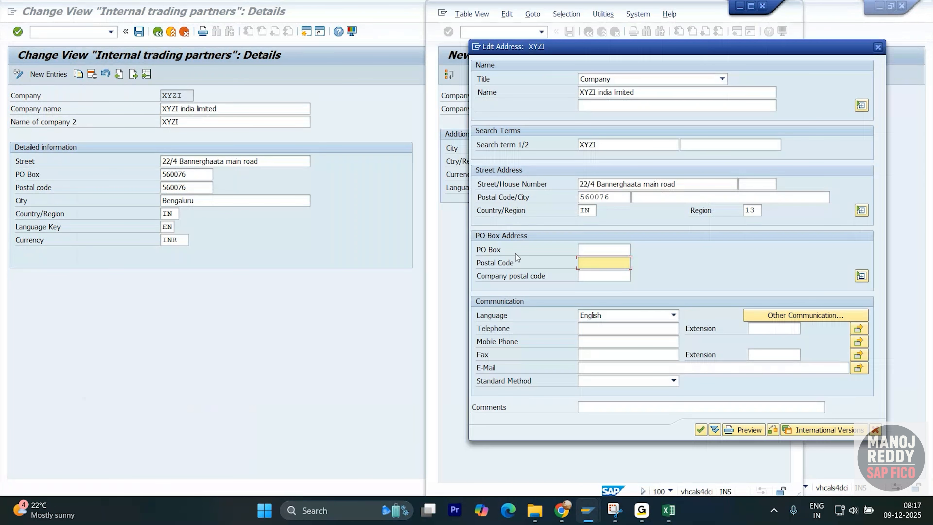
left_click(598, 275)
type("560076")
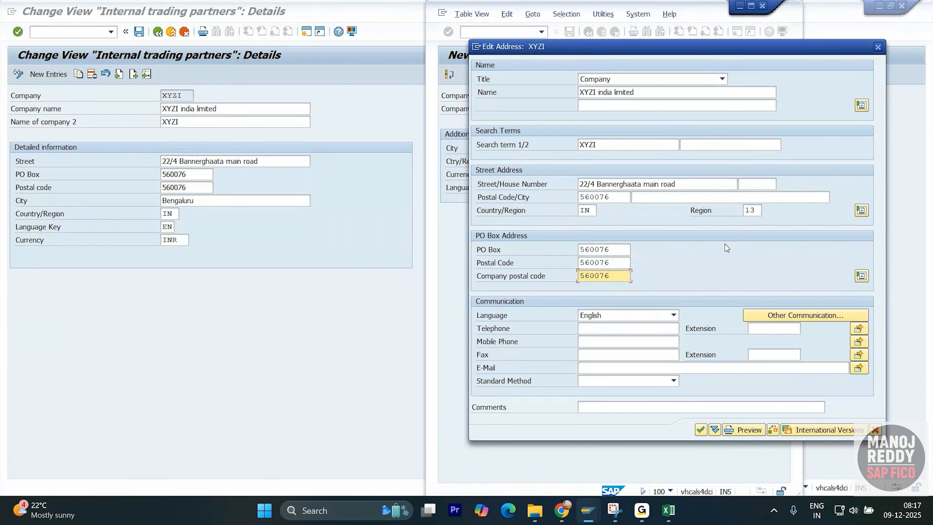
- Clear the company postal code from the PO Box address and confirm the address entries
key("Return")
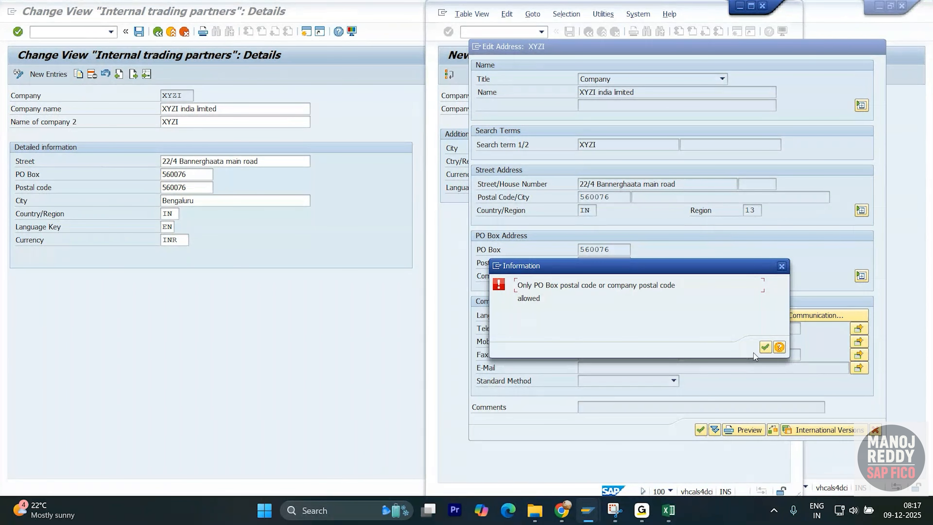
left_click(763, 349)
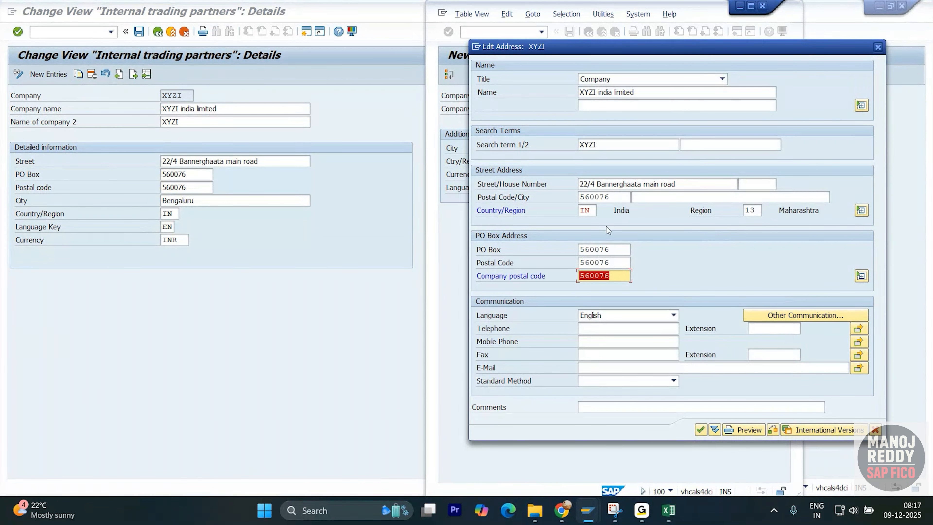
key("Return")
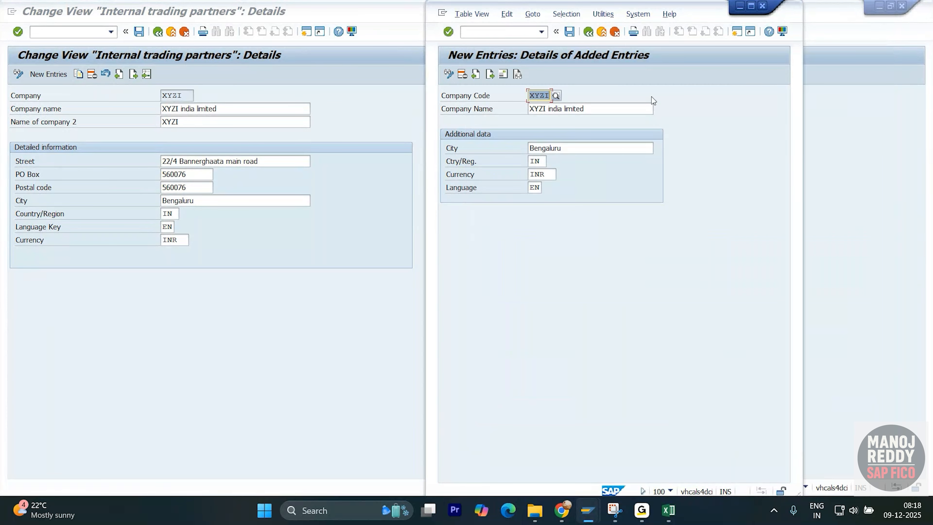
- Reopen the address details of company code XYZI and capture the whole address window with Snipping Tool
left_click(502, 78)
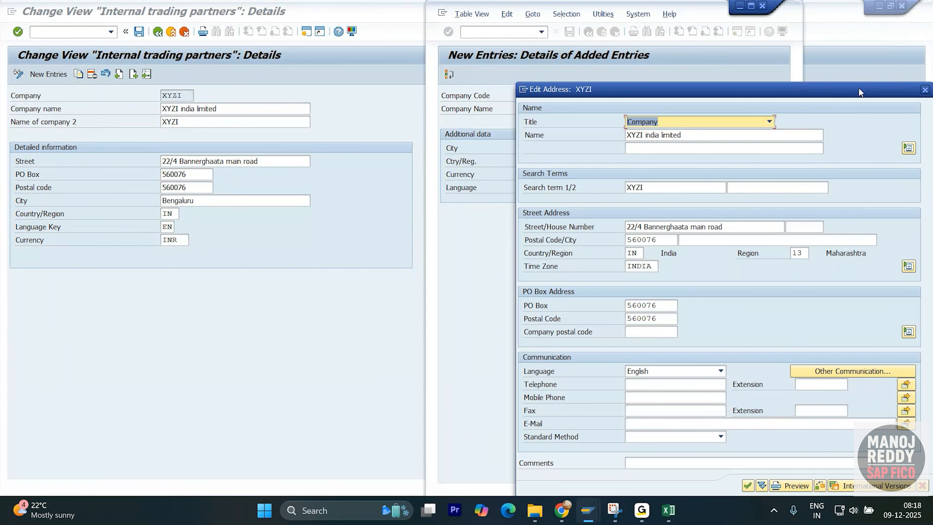
left_click_drag(859, 88, 826, 46)
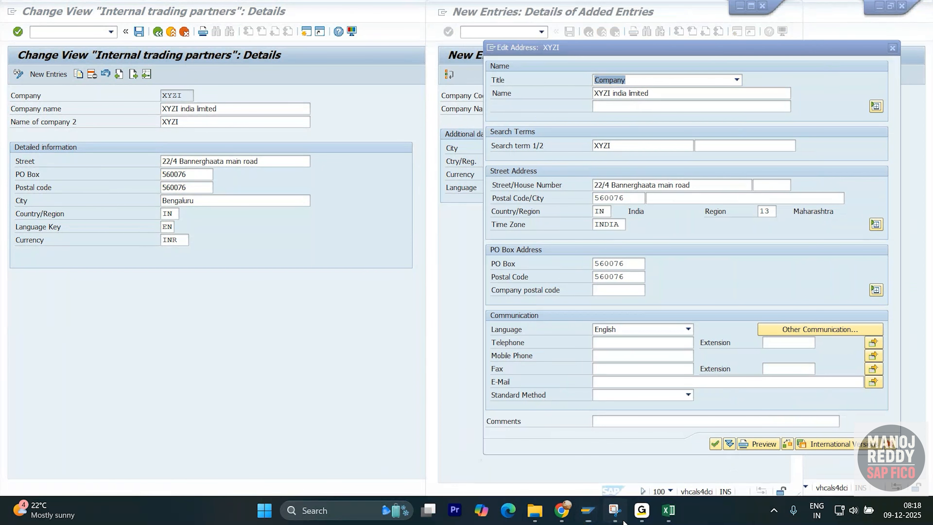
left_click(615, 509)
left_click(264, 39)
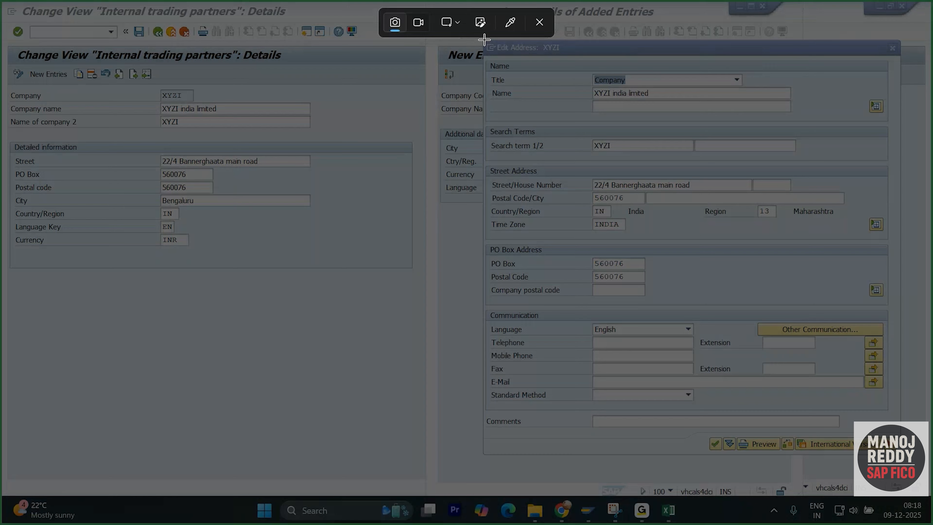
left_click_drag(484, 40, 902, 455)
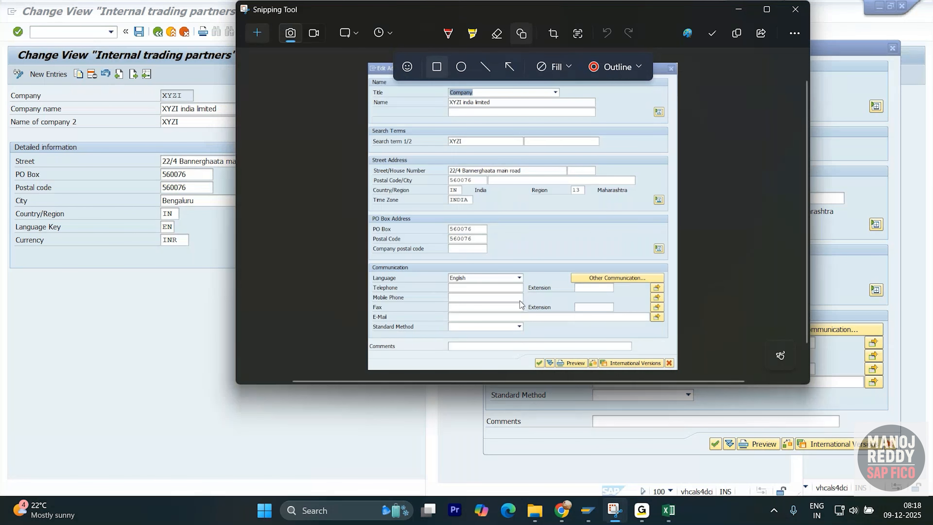
- Switch to the SAP FICO Notes workbook in Excel and paste the address snip directly beside the company code snip
key("alt+Tab")
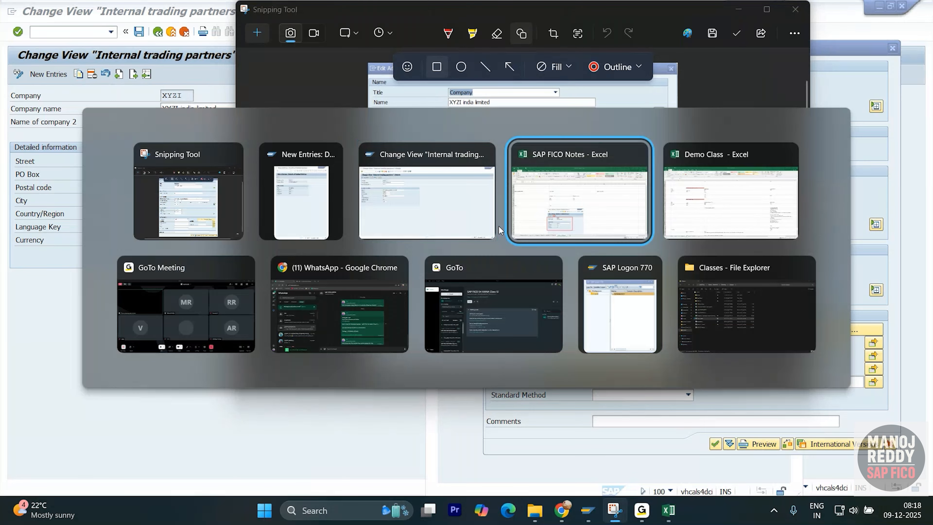
scroll(507, 280, "down", 7)
scroll(507, 212, "up", 3)
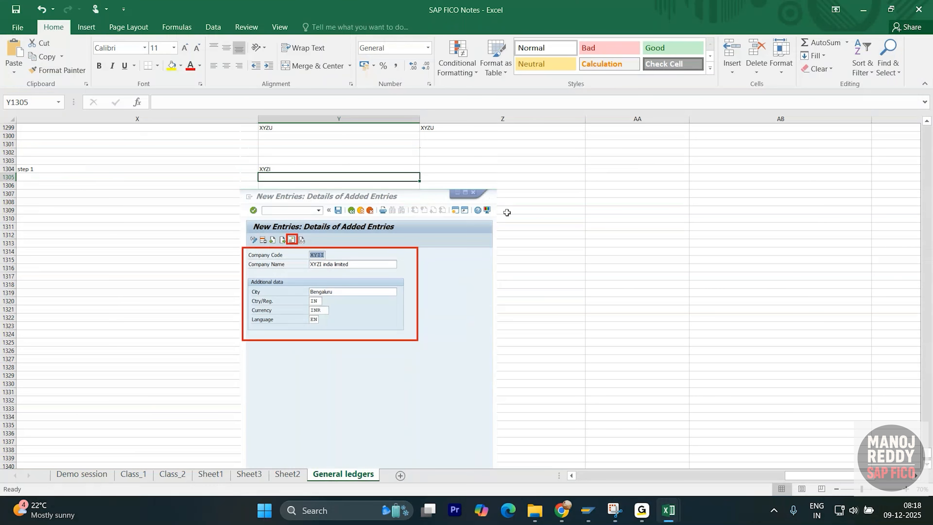
left_click(533, 195)
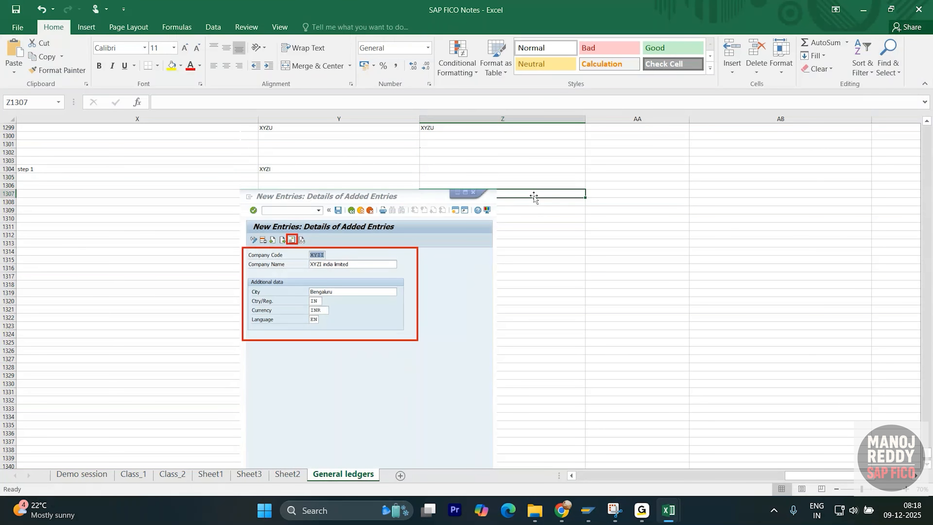
left_click(595, 195)
key("ctrl+v")
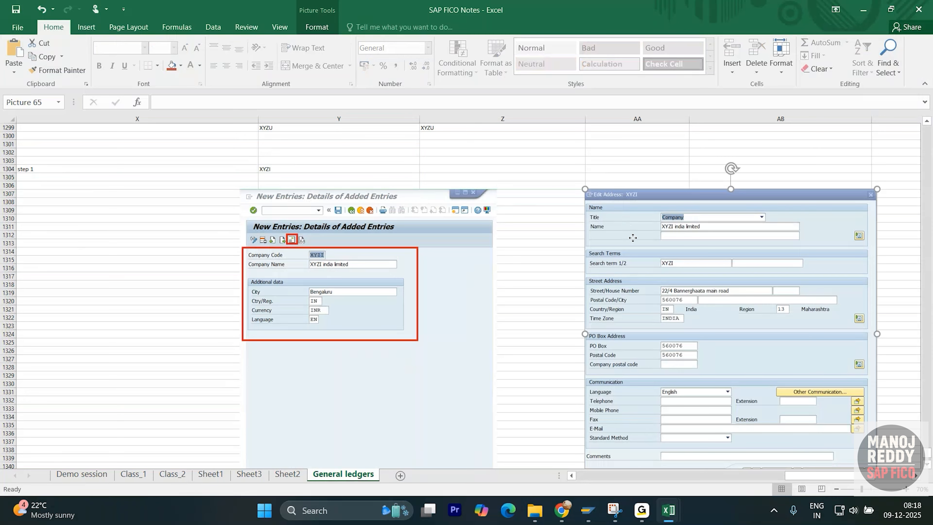
left_click_drag(633, 238, 551, 238)
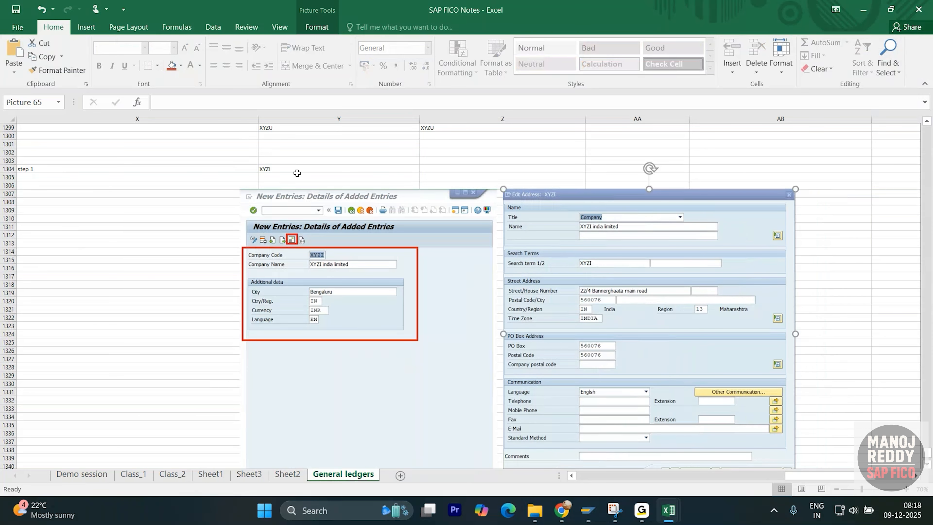
- Switch from the Excel notes to the SAP entry window of company code XYZI and close its address details
scroll(297, 173, "down", 6)
key("alt+Tab")
key("alt+Tab")
key("Tab")
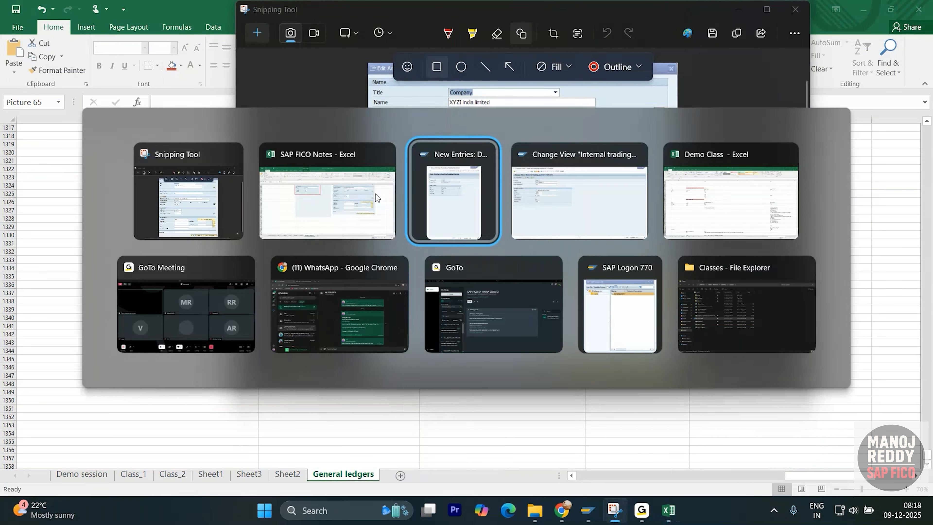
key("alt+Tab")
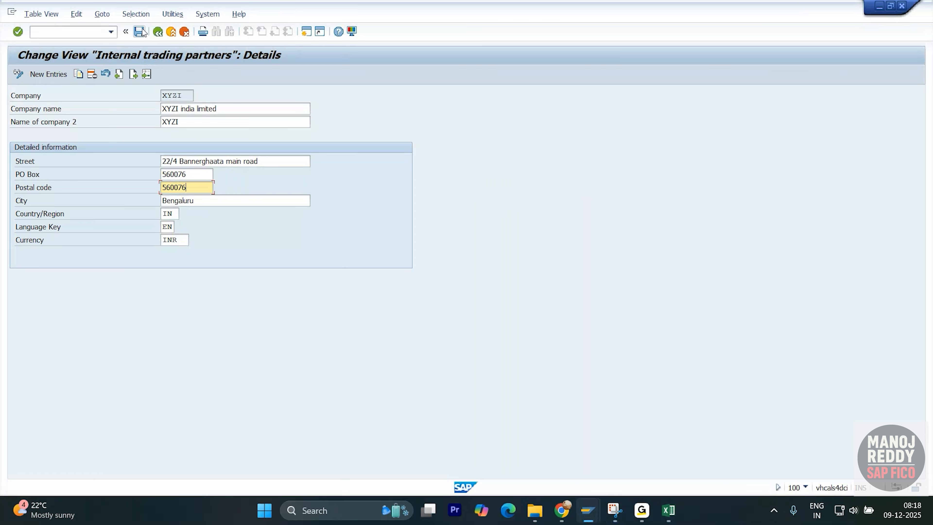
key("alt+Tab")
key("Tab")
key("alt+Tab")
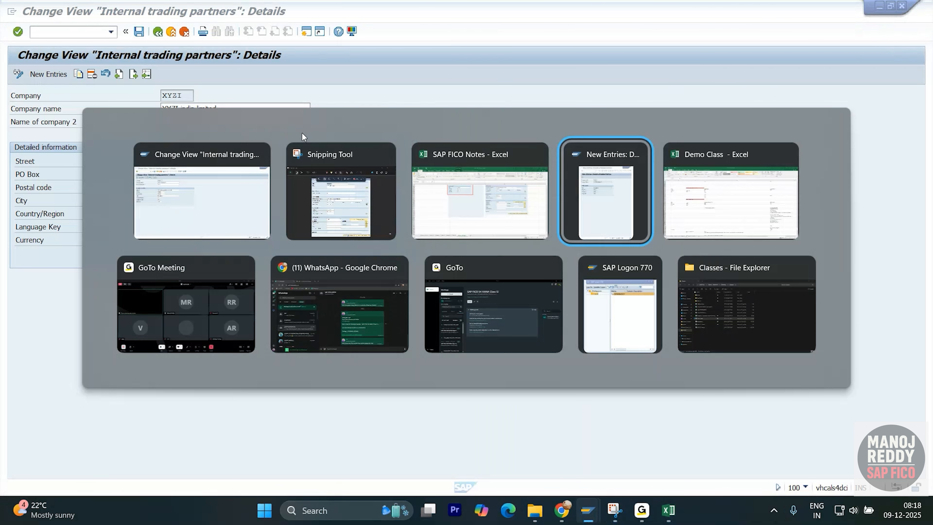
key("Escape")
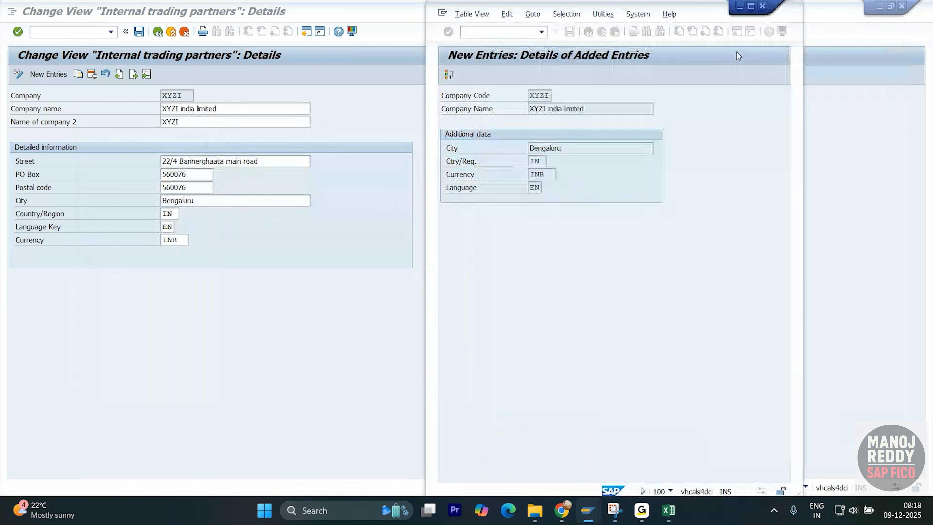
- Save company code XYZI, confirming its address and assigning the own customizing request FI:Enterprise_Structure_XYZL
left_click(570, 32)
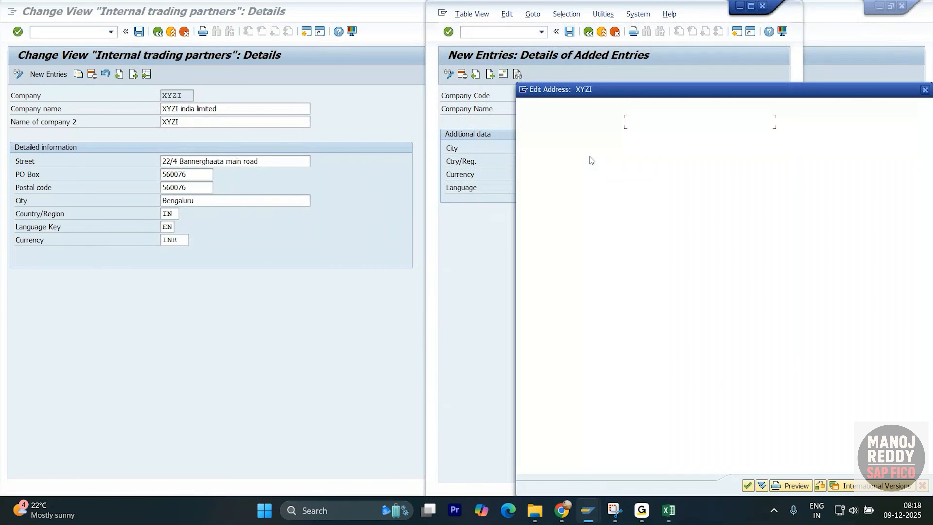
key("Return")
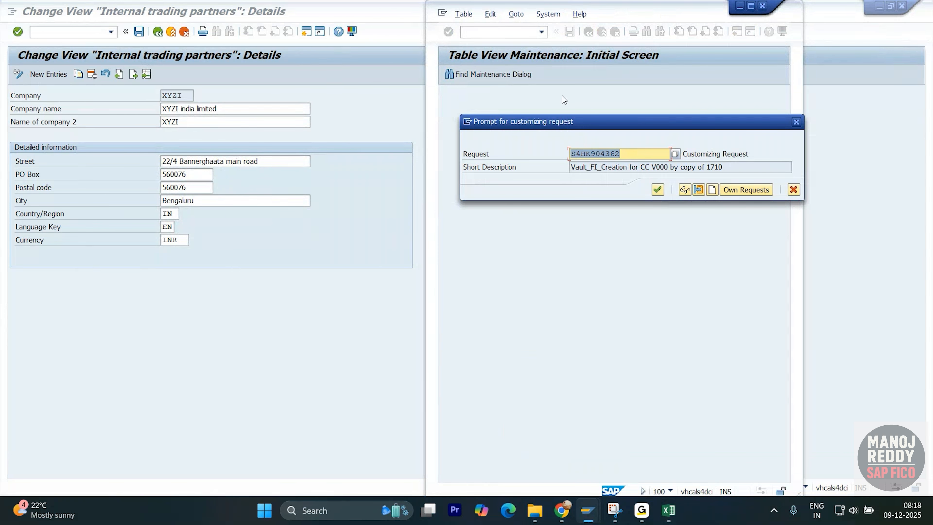
left_click(730, 191)
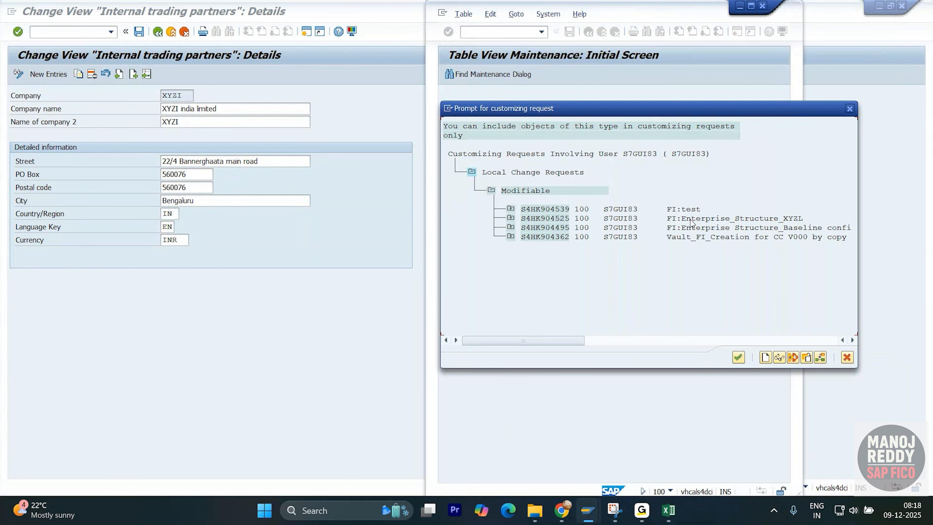
double_click(763, 220)
left_click(657, 190)
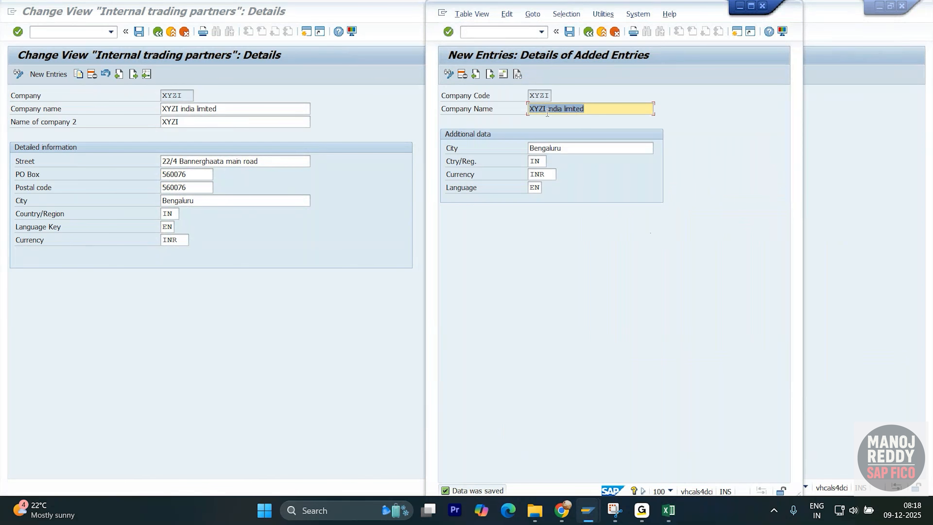
- Start another new company code entry and open company XYZU's details among the internal trading partners
left_click(592, 32)
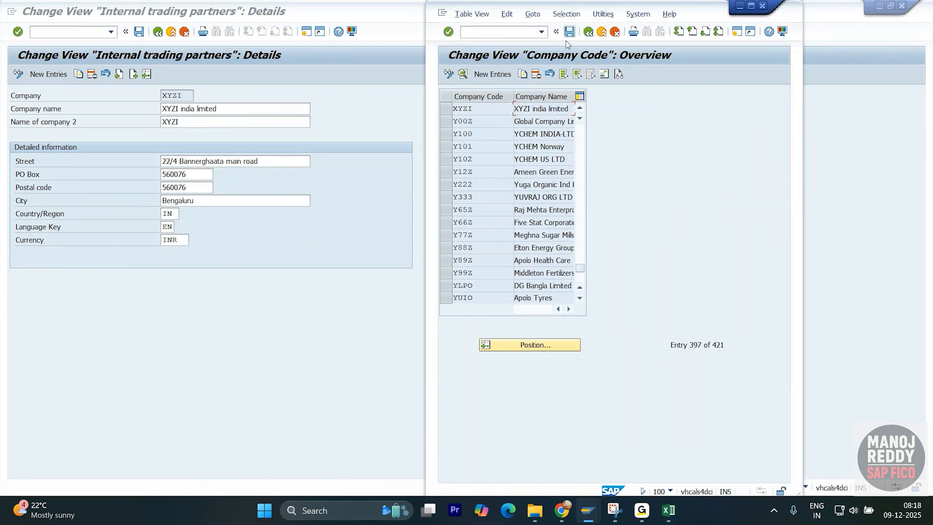
left_click(490, 75)
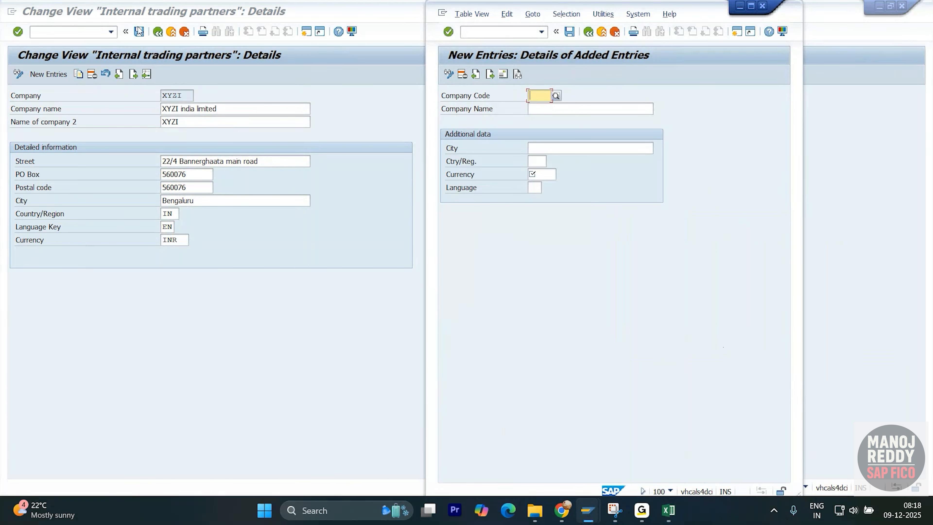
left_click(158, 34)
left_click(157, 33)
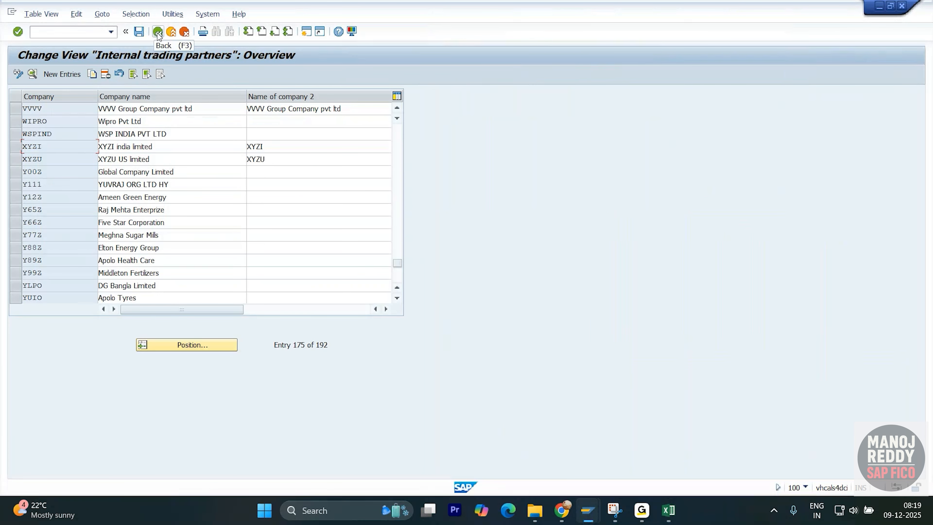
double_click(71, 160)
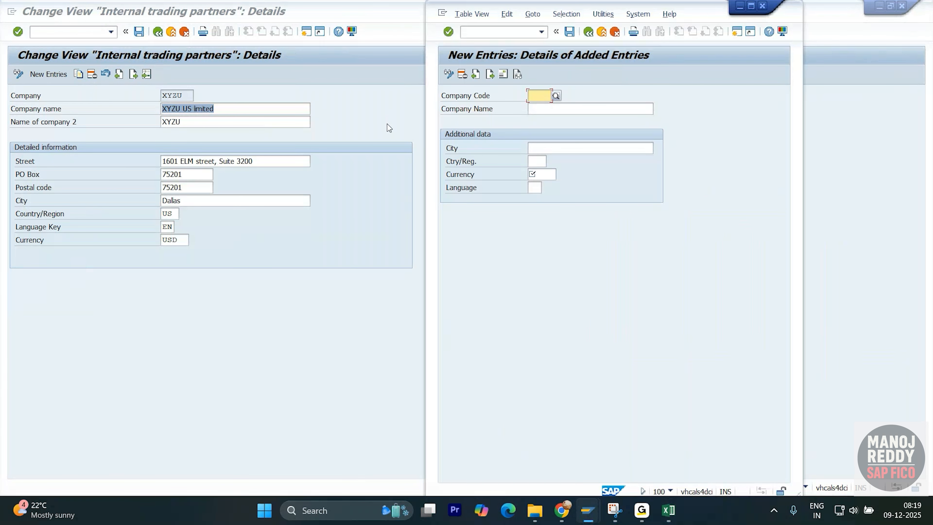
- Enter company code XYZU in the new entry and copy in the company name XYZU US limited from the trading partner details
left_click(541, 95)
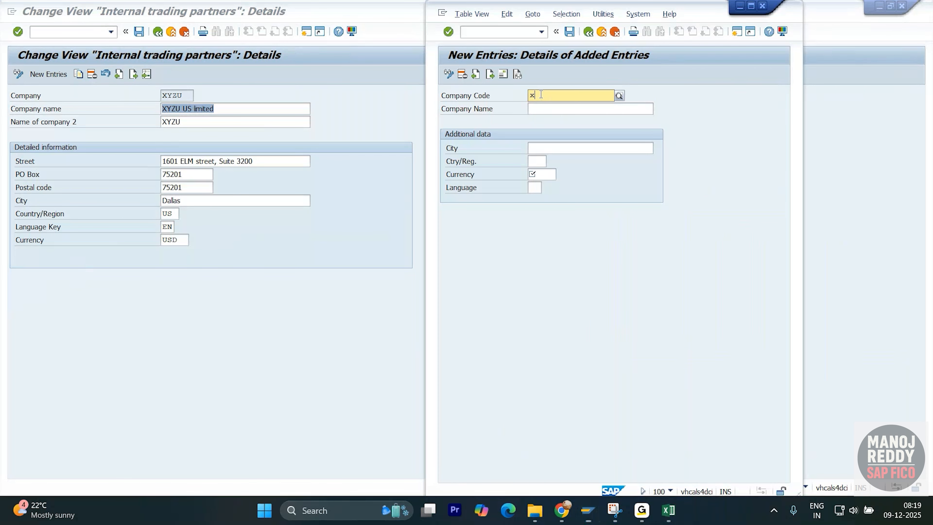
type("xyzy")
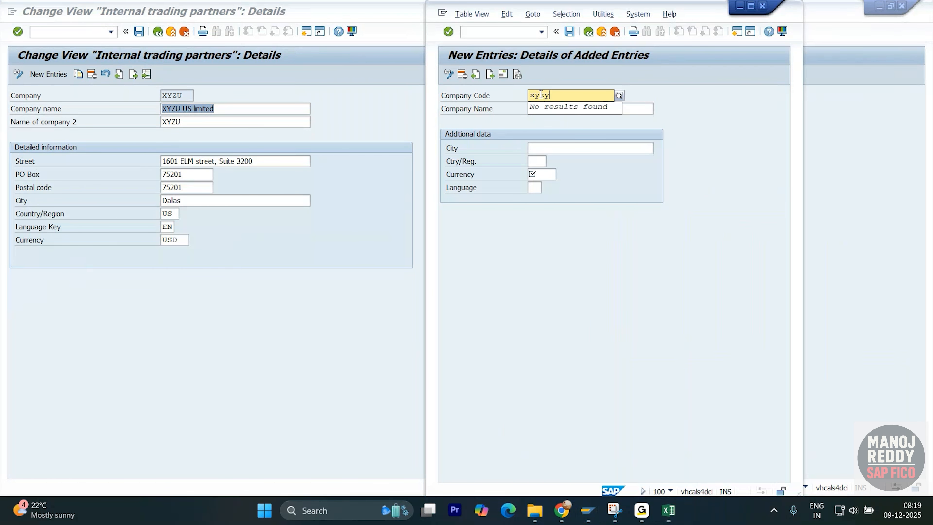
key("BackSpace")
type("u")
key("Tab")
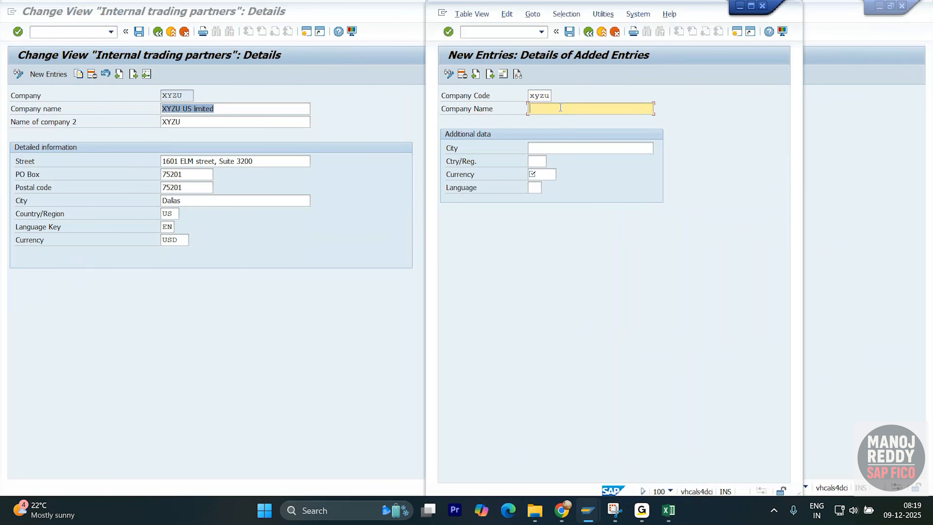
left_click(226, 109)
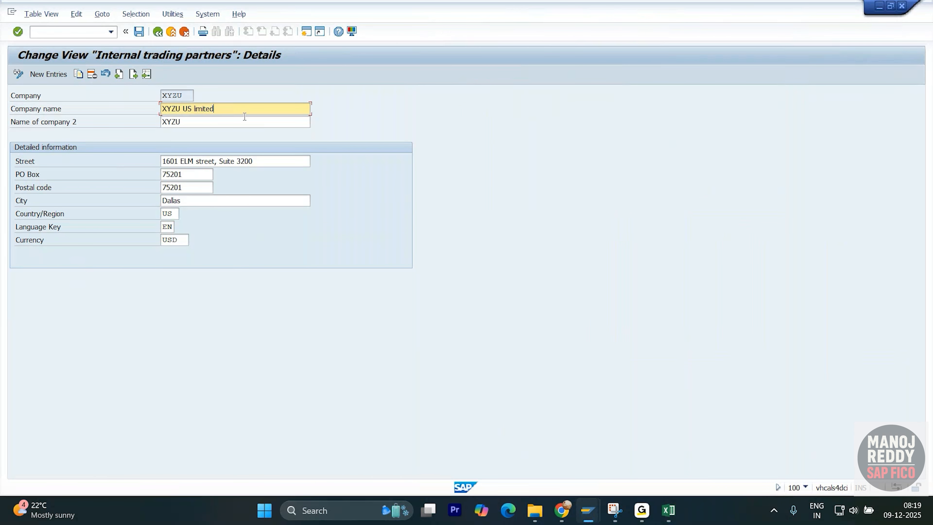
key("alt+Tab")
type("XYZU US limited")
- Copy the city Dallas from company XYZU's details into the new company code entry
left_click(568, 147)
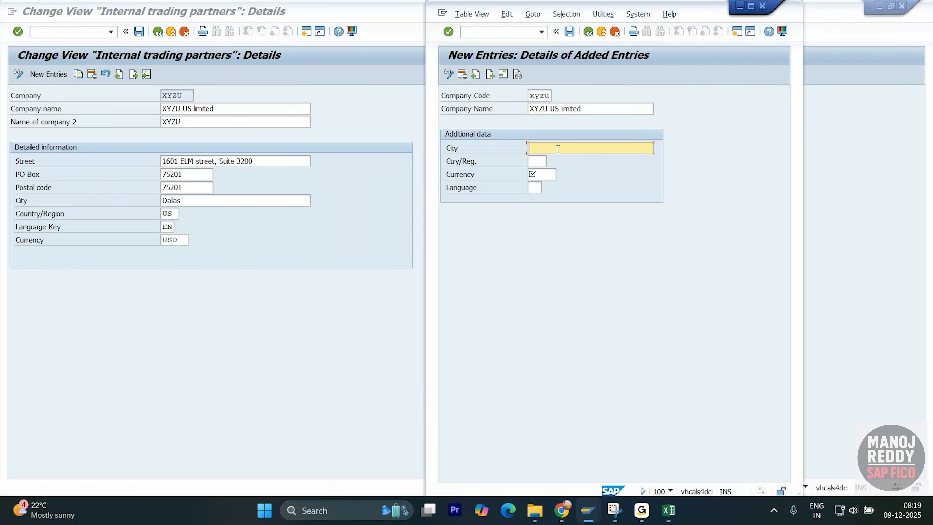
key("alt+Tab")
left_click(195, 201)
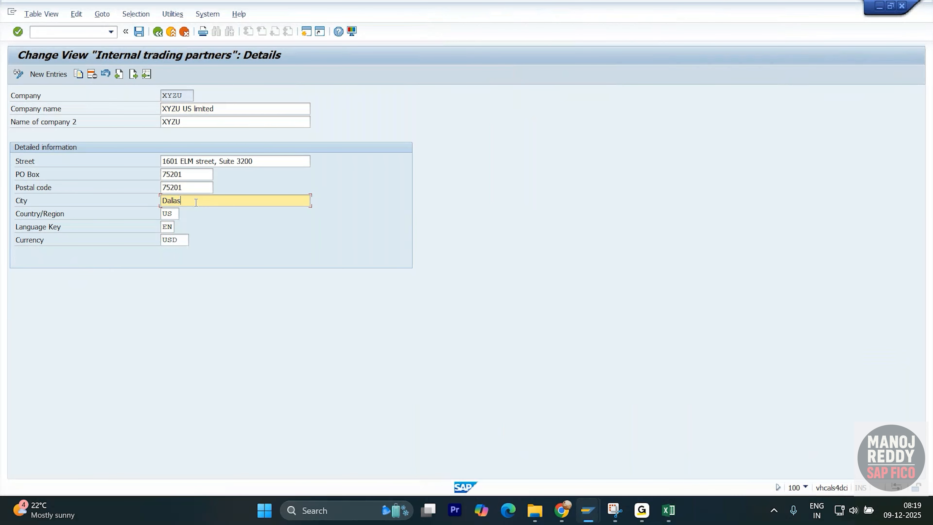
key("alt+Tab")
type("Dallas")
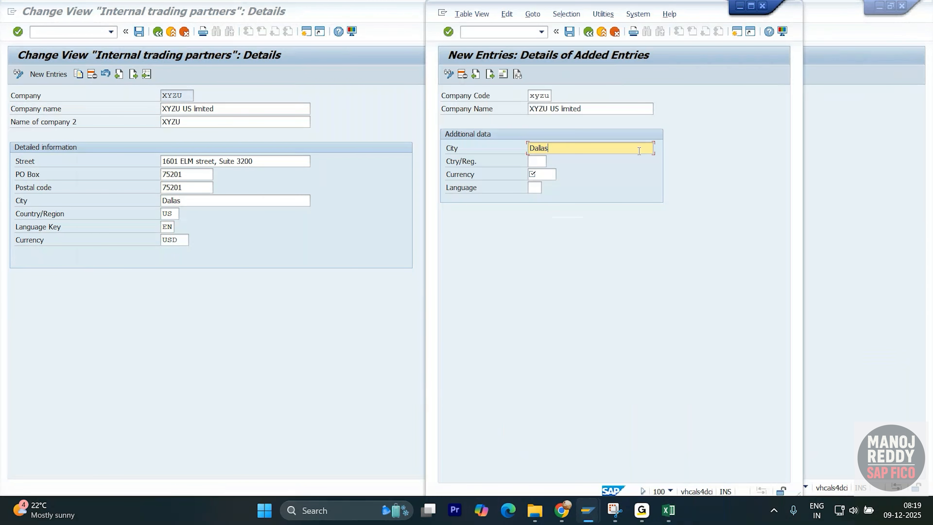
- Set the new company code's country to US, its currency to USD and its language to EN
left_click(532, 160)
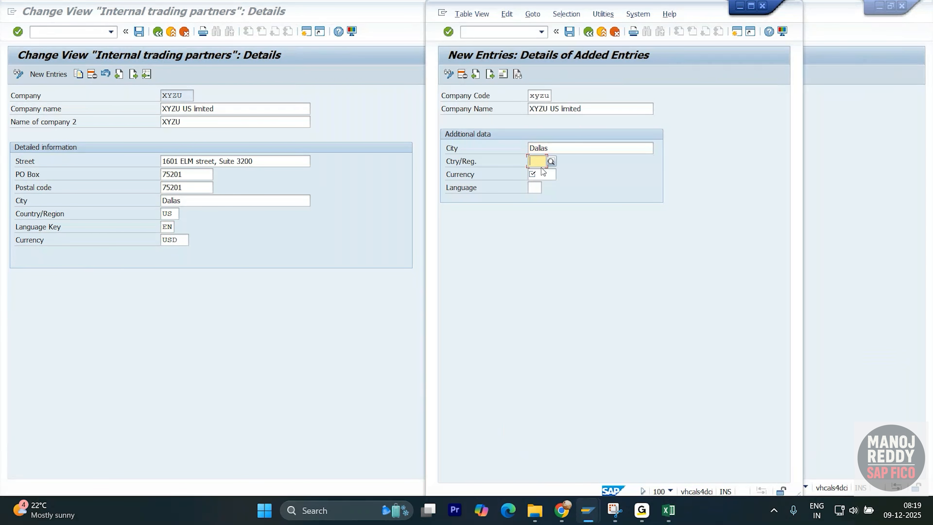
type("us")
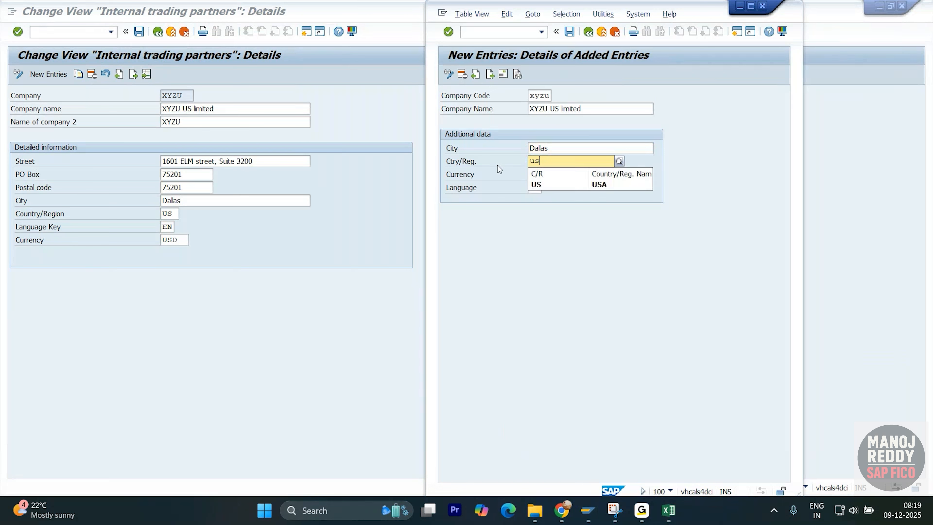
left_click(539, 187)
left_click(544, 174)
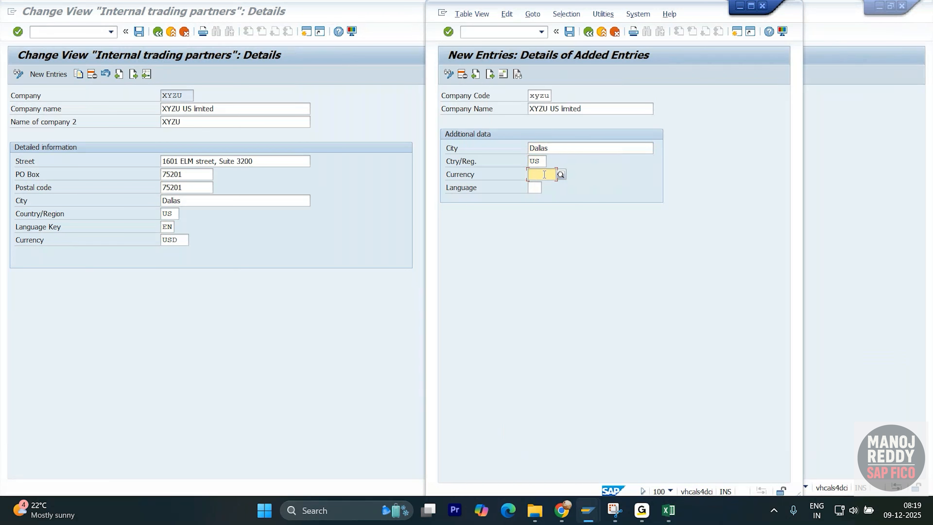
type("usd")
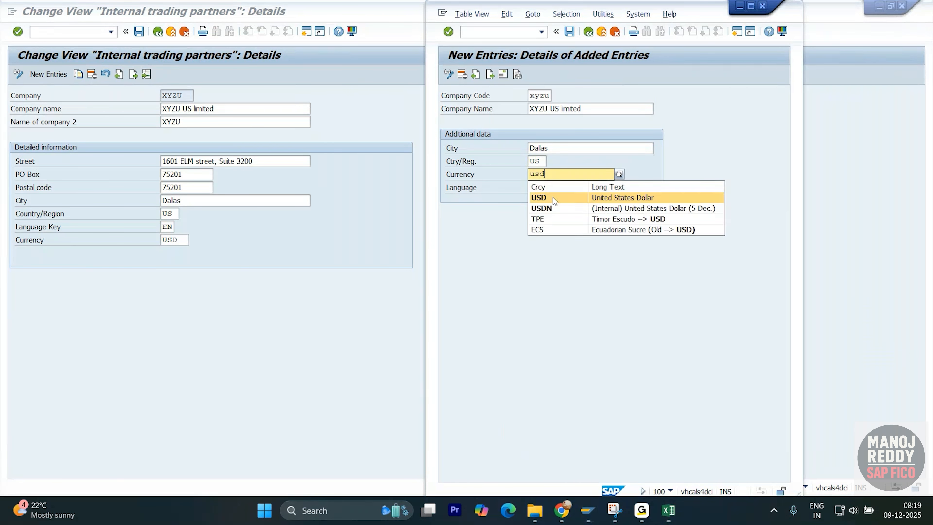
left_click(554, 199)
left_click(536, 188)
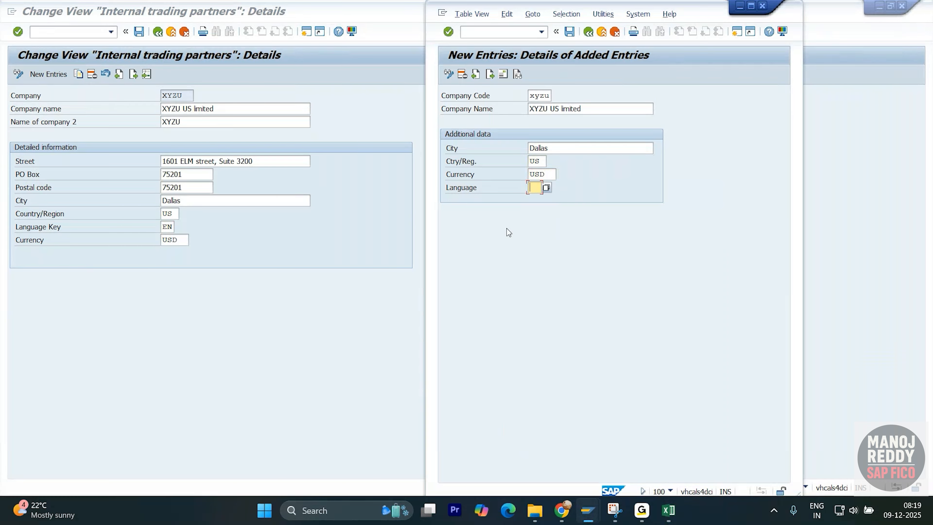
type("EN")
- Open the address details of company code XYZU, choose the title Company and copy in the name XYZU US limited
left_click(503, 74)
left_click_drag(661, 102, 618, 64)
left_click(725, 97)
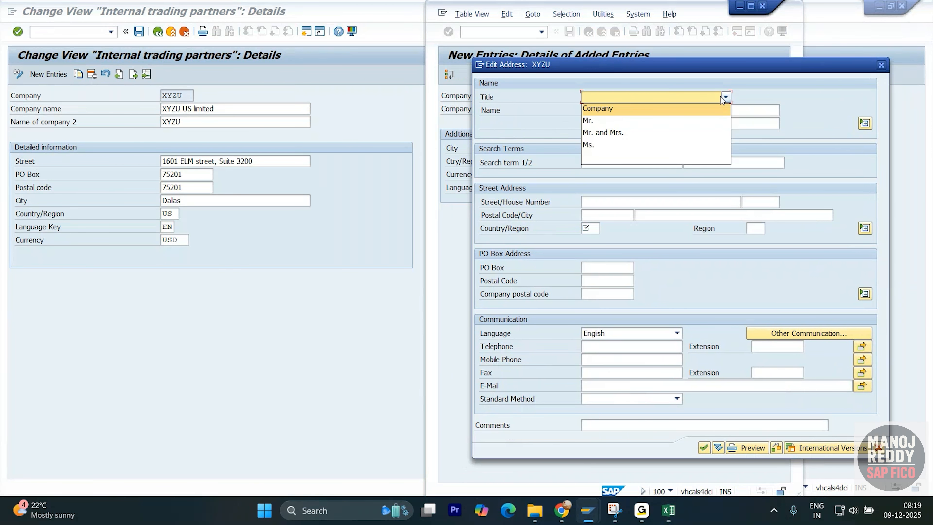
left_click(663, 110)
left_click(611, 112)
left_click(231, 107)
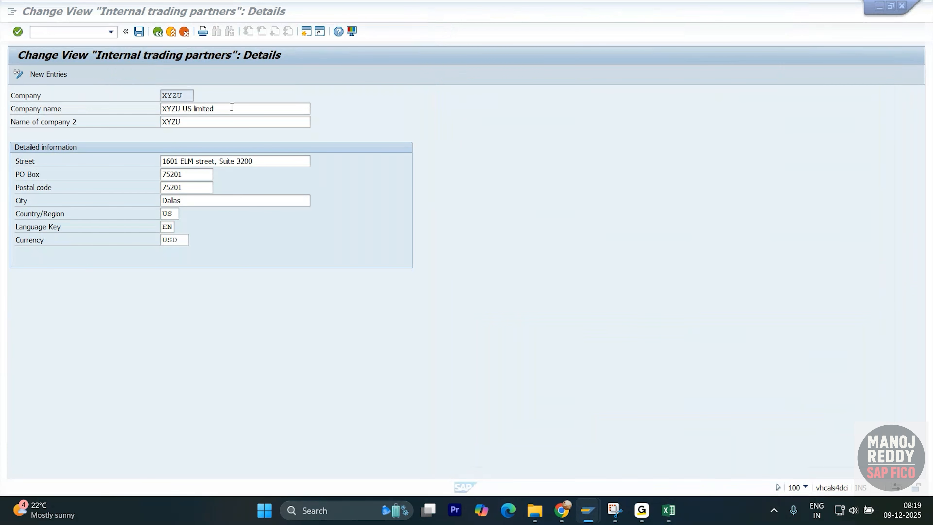
key("alt+Tab")
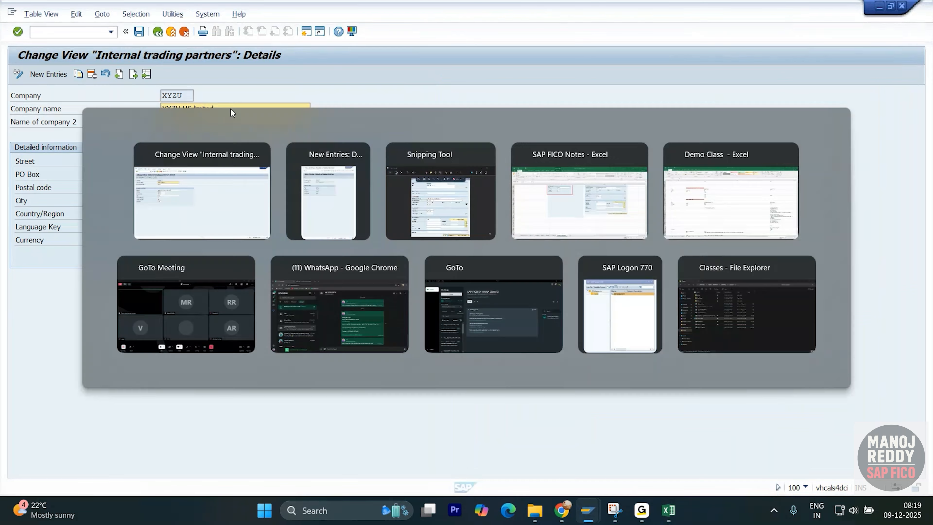
type("XYZU US limited")
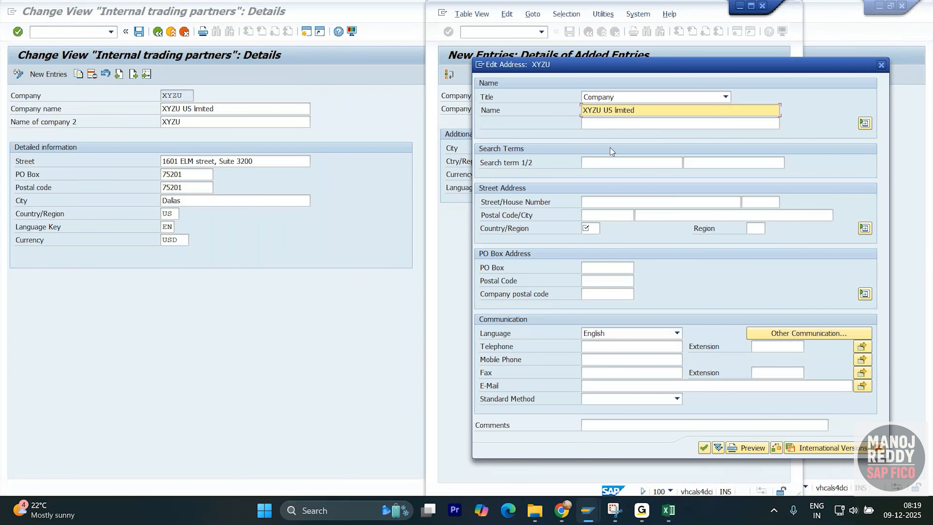
- Enter search term XYZU in the address and copy in the street from company XYZU's details
left_click(607, 162)
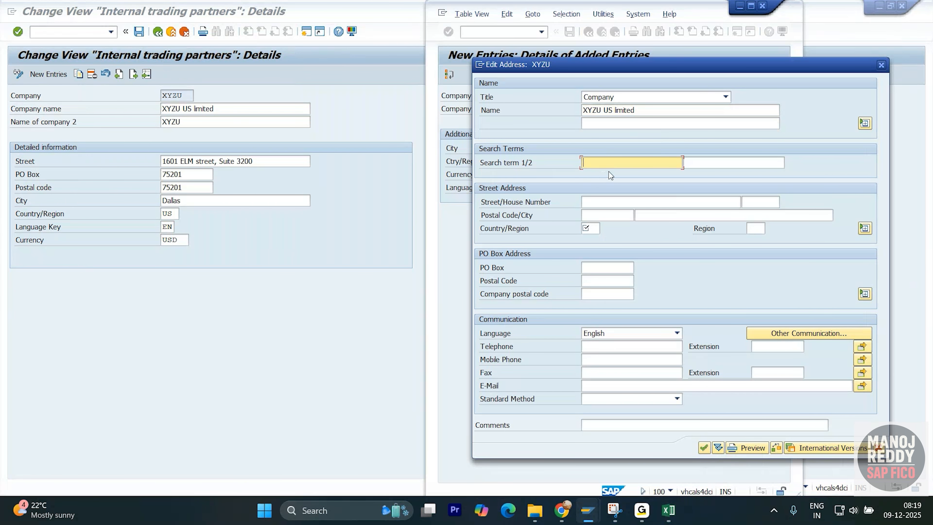
type("XYZU")
left_click(625, 201)
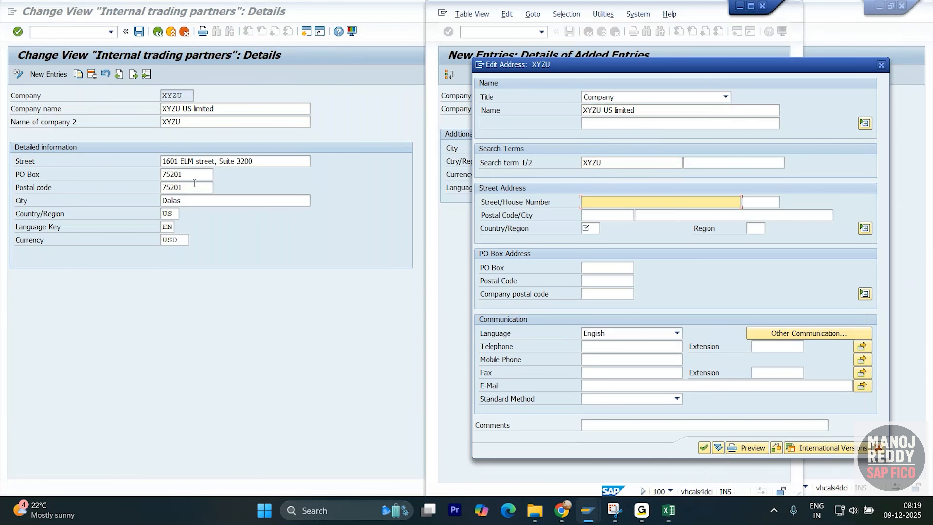
left_click(210, 158)
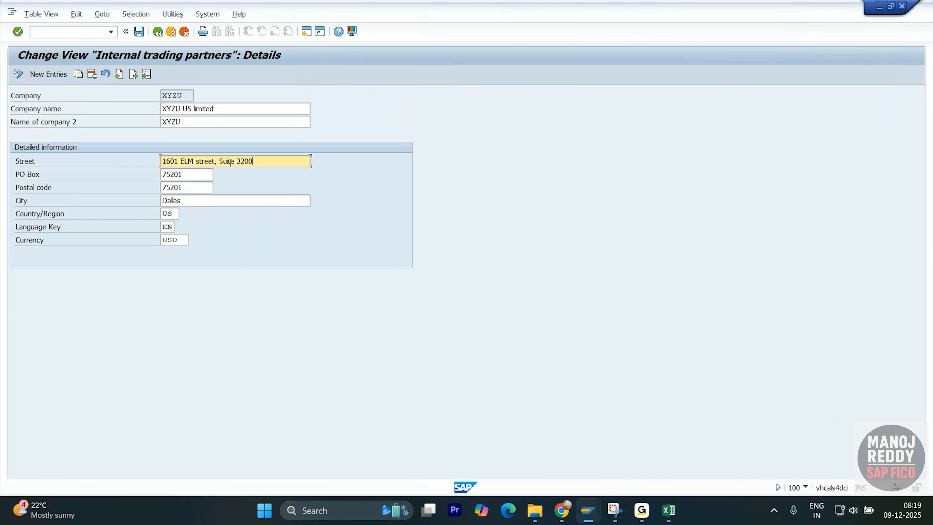
left_click(624, 203)
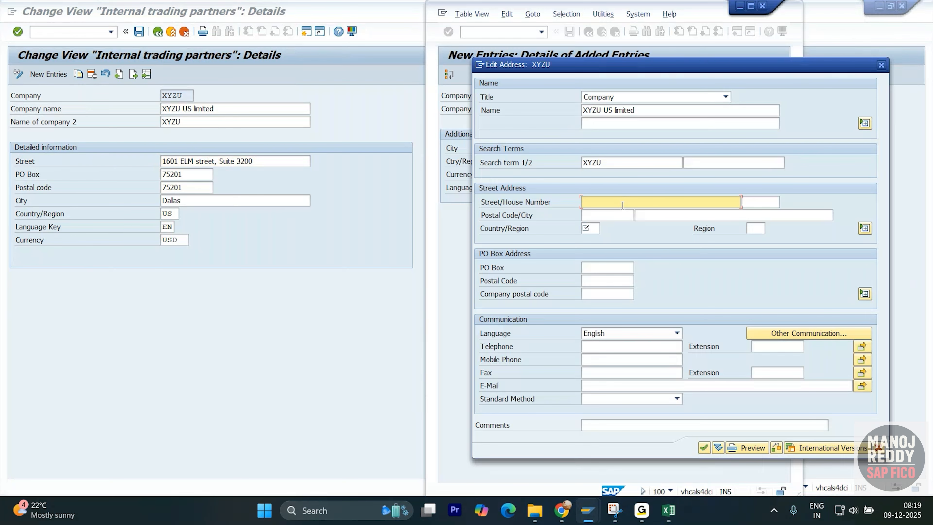
type("1601 ELM street, Suite 3200")
- Copy company XYZU's PO Box number into the postal code of the street address
left_click(262, 180)
left_click(202, 176)
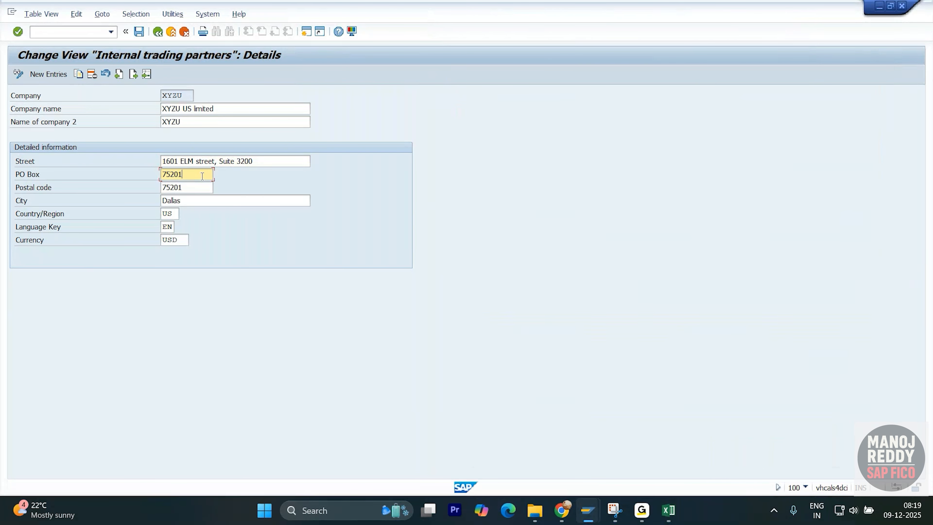
key("alt+Tab")
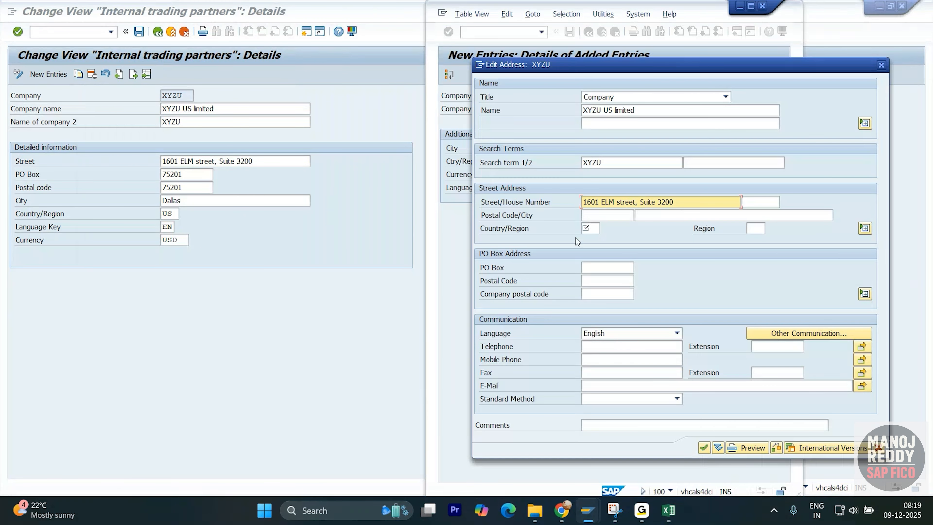
left_click(594, 228)
left_click(602, 213)
type("75201")
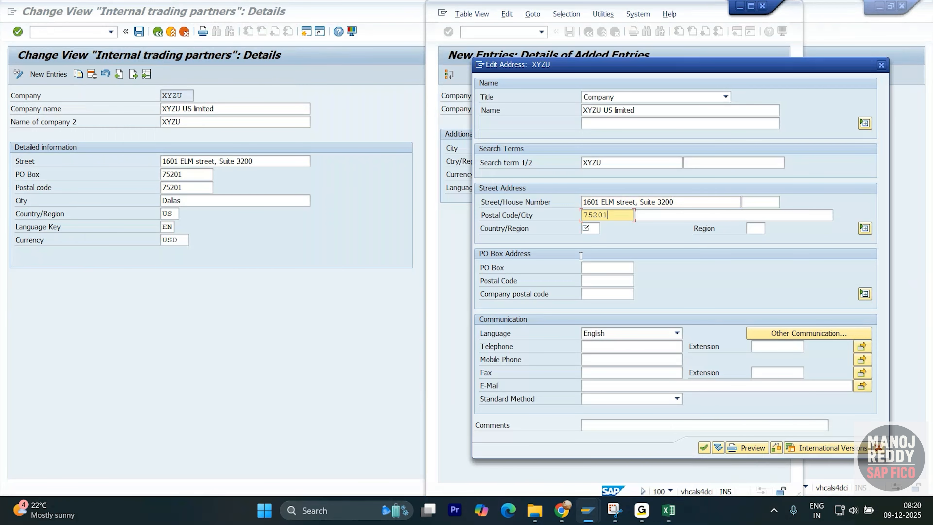
- Copy the same number into the PO Box and its postal code, and set the street address country to US
left_click(606, 267)
type("75201")
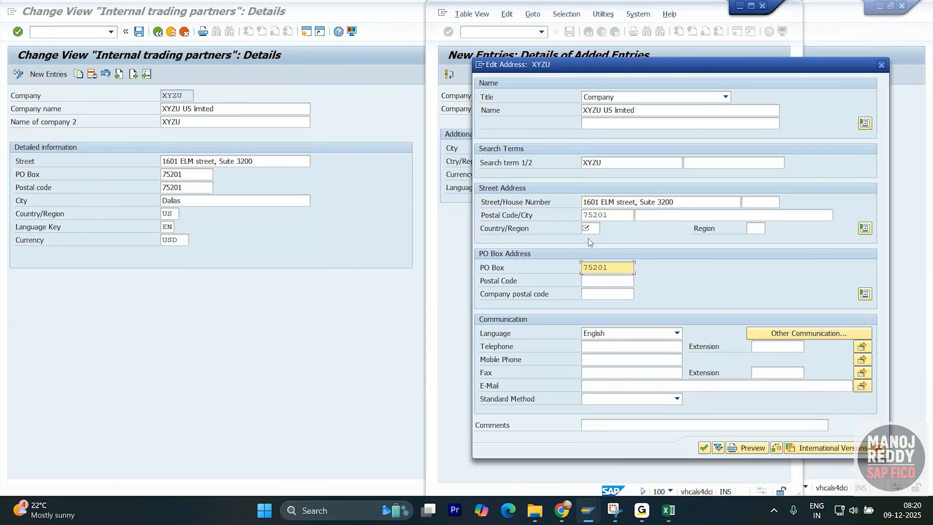
key("Tab")
type("75201")
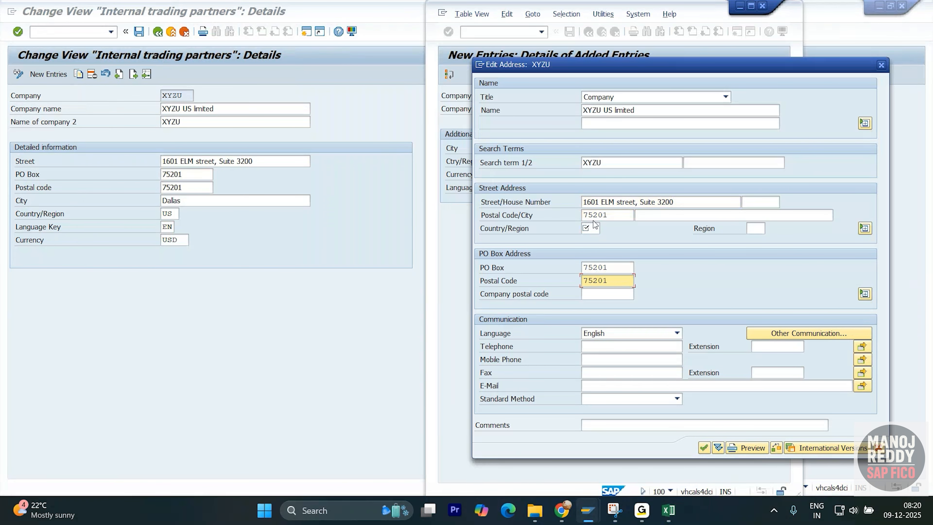
left_click(585, 229)
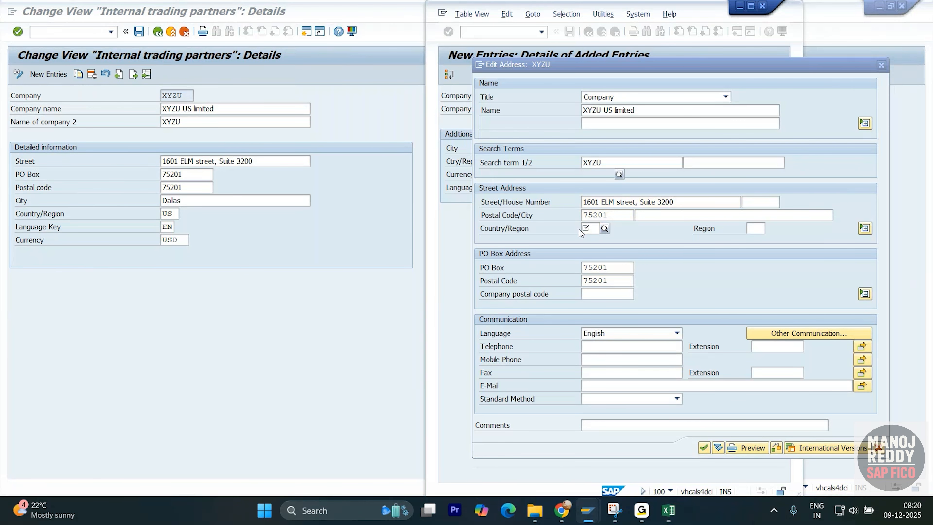
type("US")
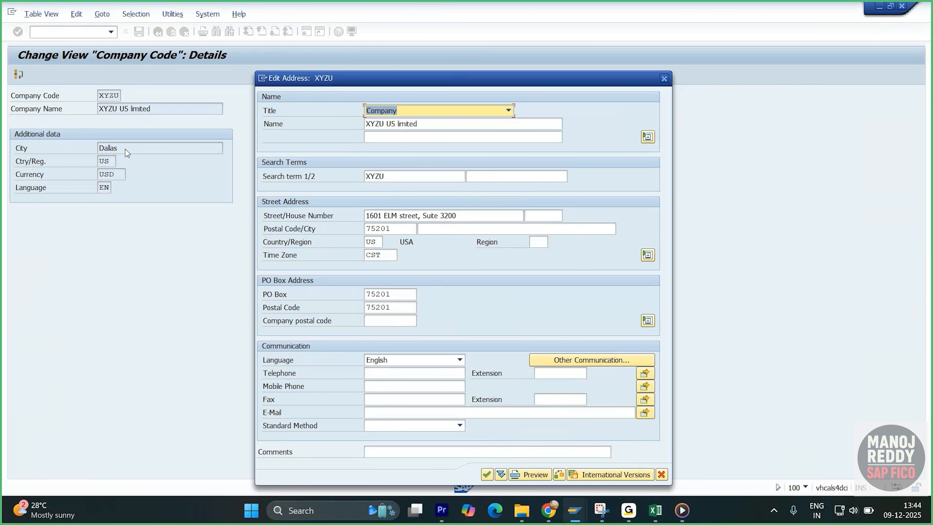
- Look through the US regions offered for XYZU's street address and close the address without choosing one
left_click(539, 242)
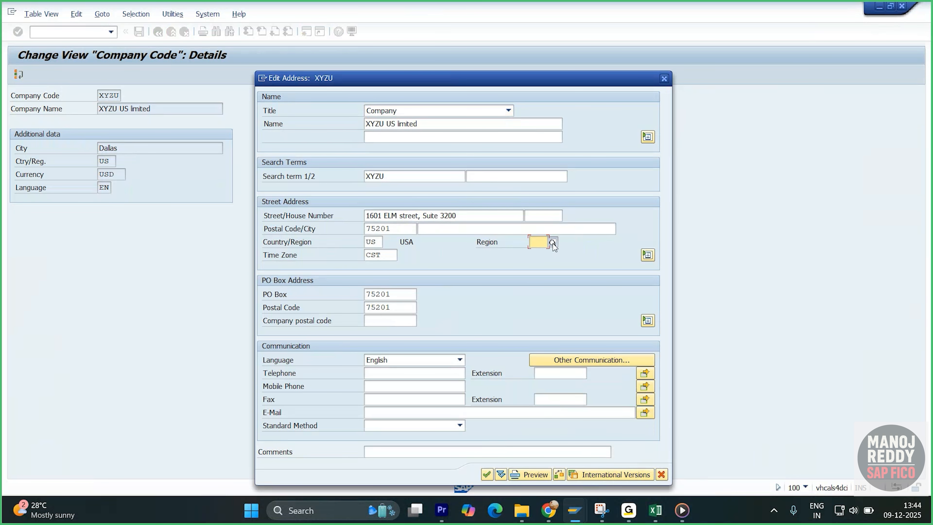
left_click(552, 242)
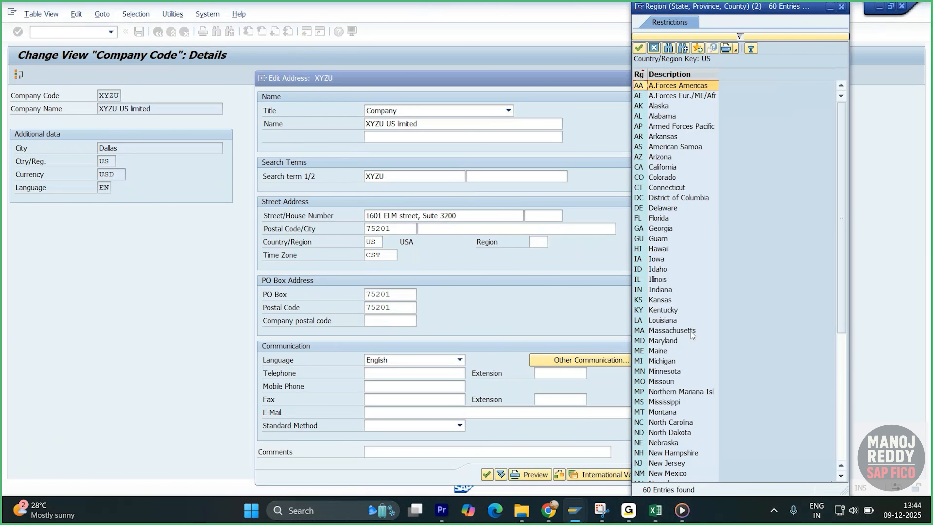
scroll(693, 353, "down", 2)
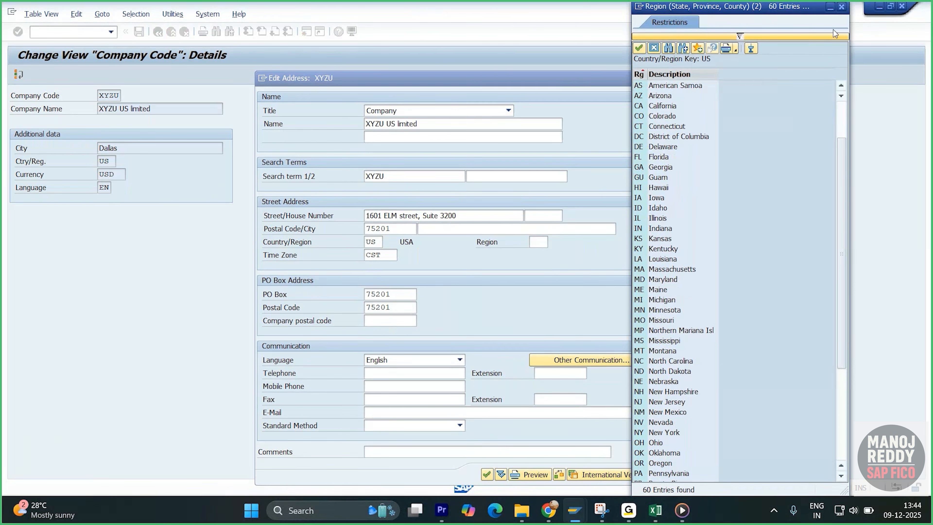
left_click(842, 7)
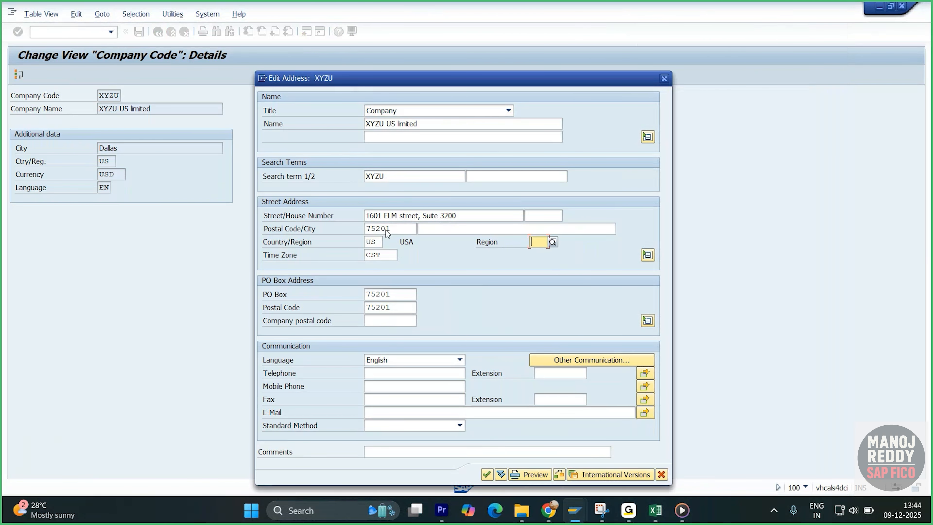
left_click(664, 78)
- Open the SAP Customizing Implementation Guide (SPRO) in a new session
left_click(94, 38)
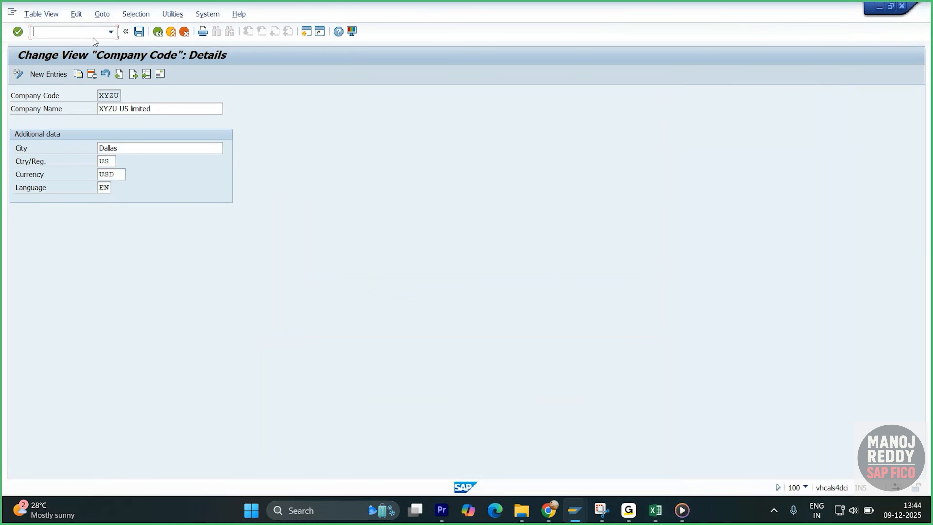
type("/os")
type("pro")
key("Return")
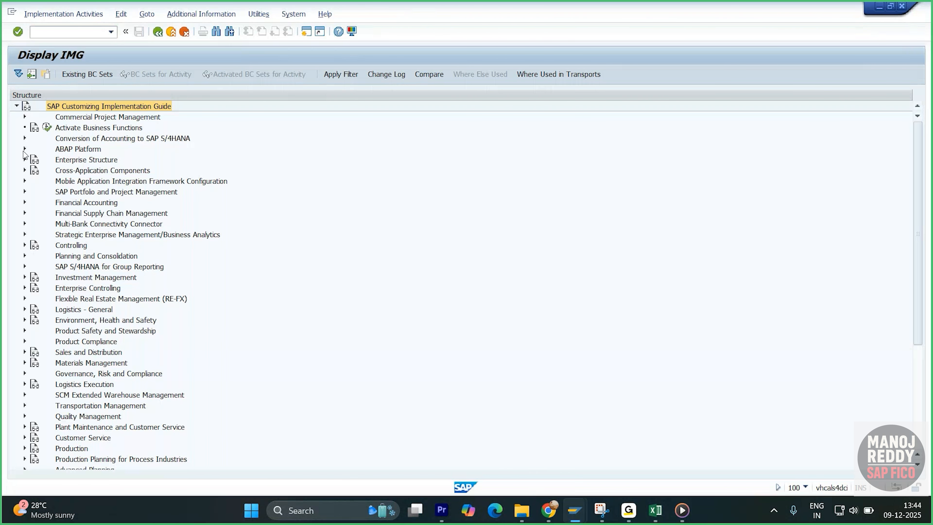
- Open Insert Regions (Subnational Administration Units) under ABAP Platform, General settings, Set Countries, and dismiss the entry positioning dialog
left_click(24, 149)
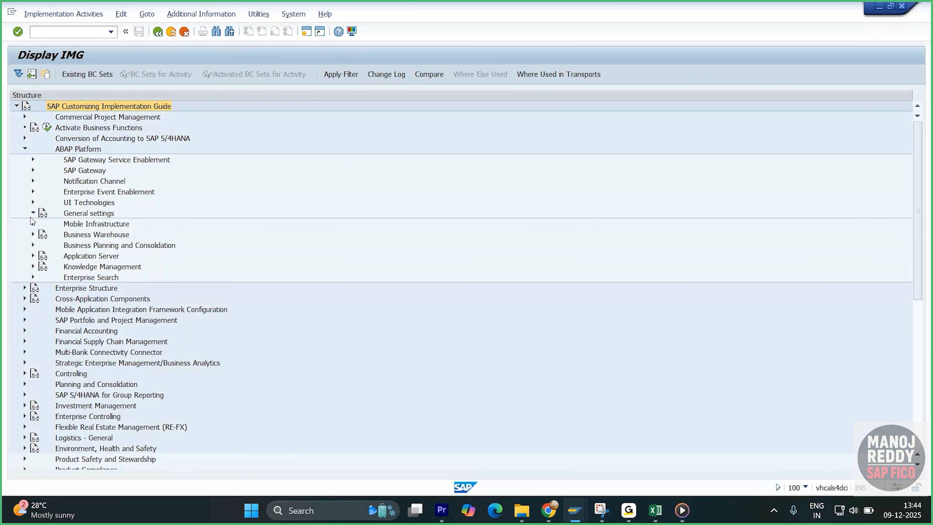
left_click(33, 213)
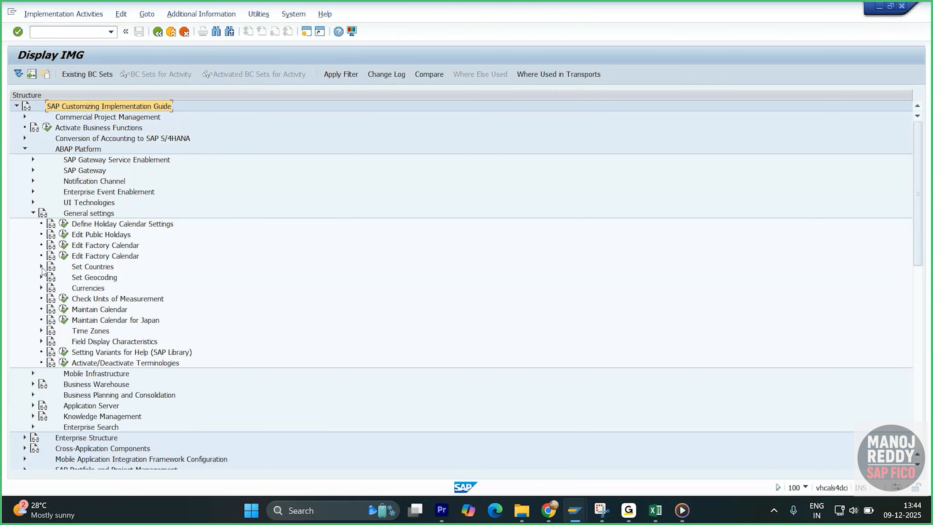
left_click(41, 267)
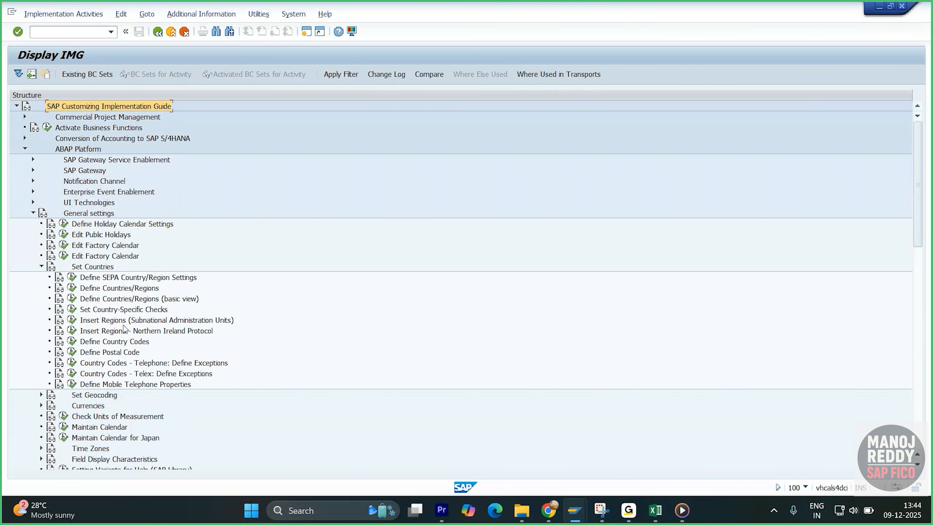
left_click(73, 321)
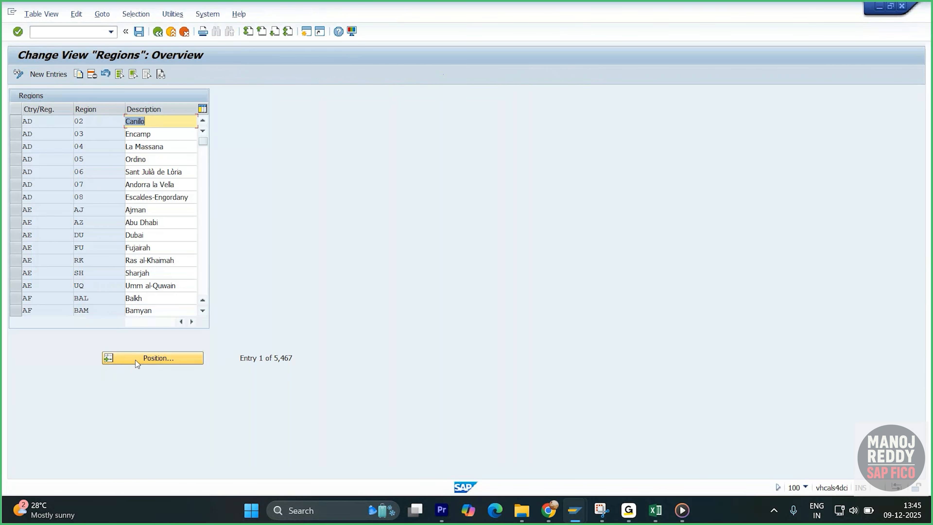
left_click(136, 360)
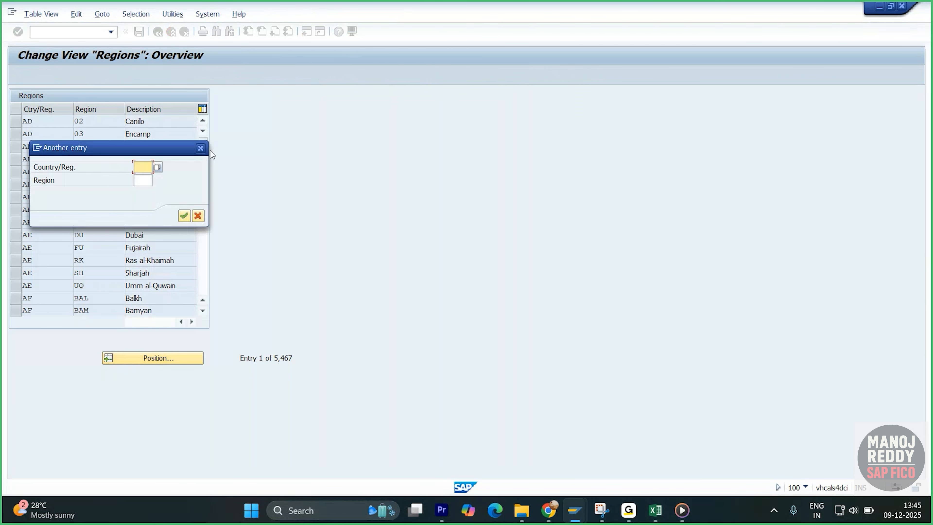
left_click(199, 149)
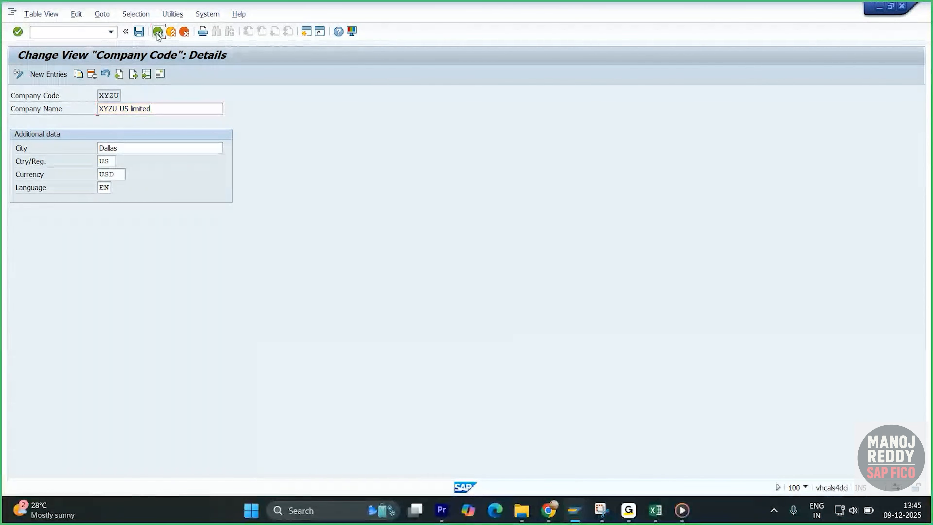
- Leave the company code configuration and return to SAP Easy Access
left_click(157, 33)
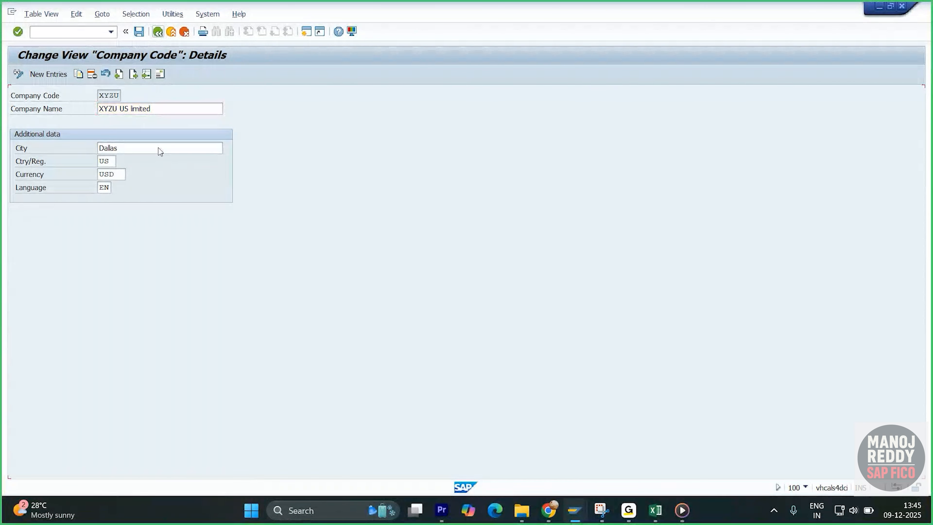
left_click(159, 32)
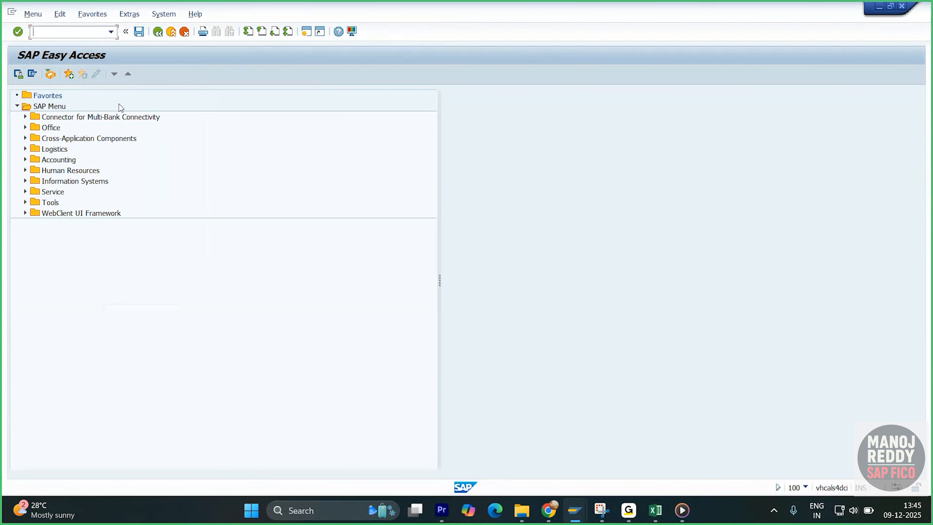
type("/")
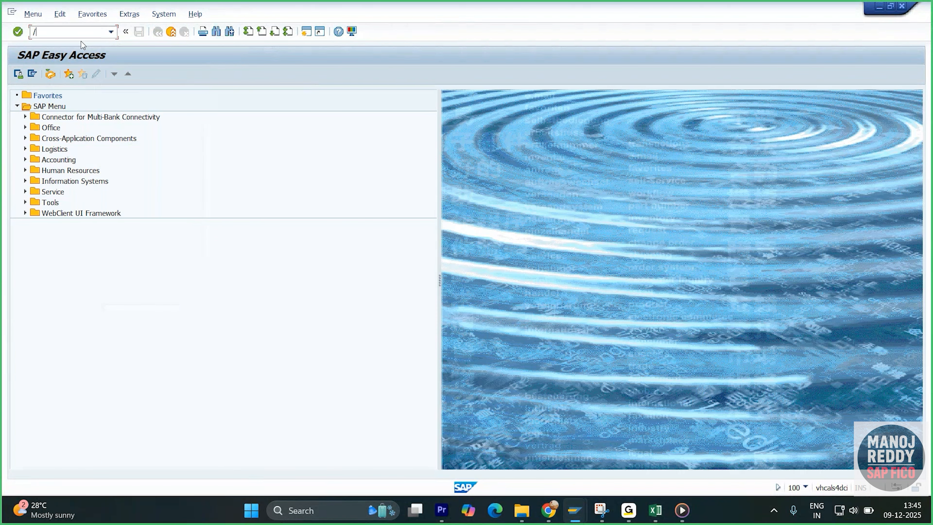
type("ox02")
key("Return")
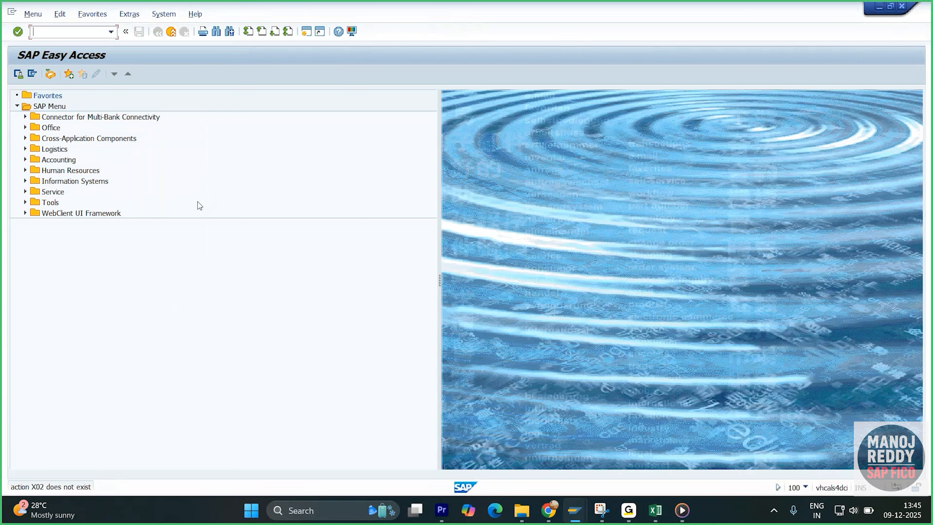
- Start transaction OX02 and open the details of company code XYZU
type("ox02")
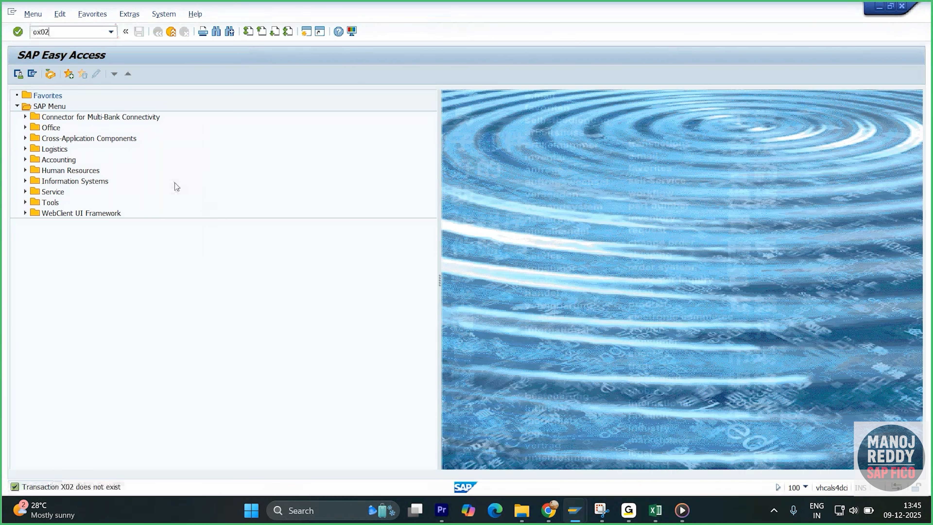
key("Return")
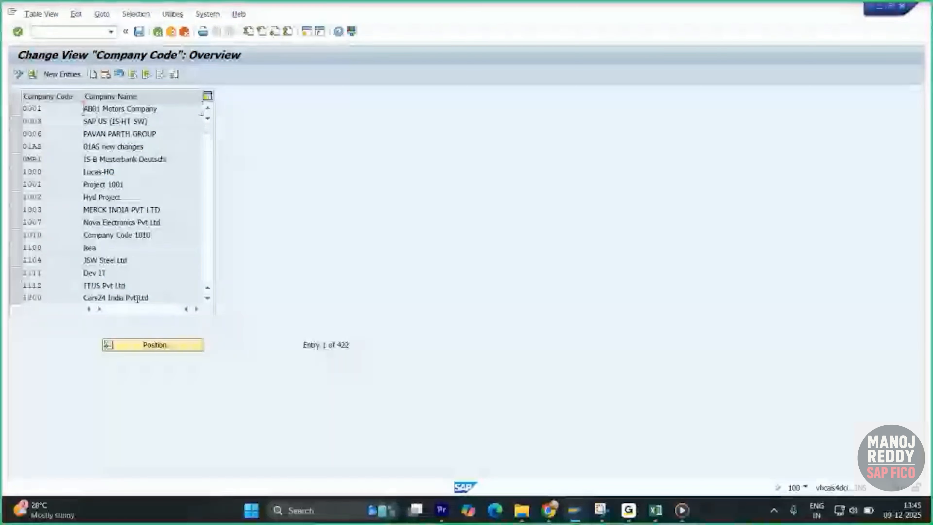
left_click(147, 345)
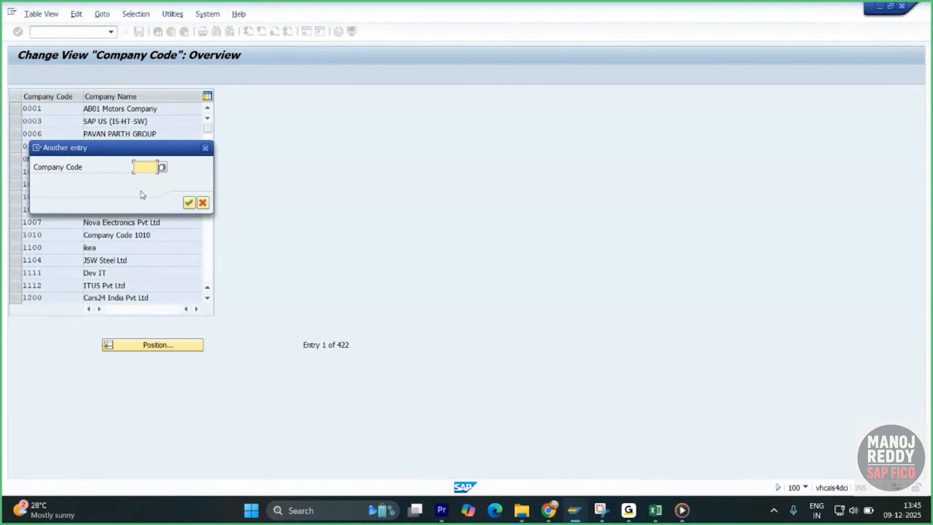
left_click(146, 168)
left_click(153, 179)
key("Return")
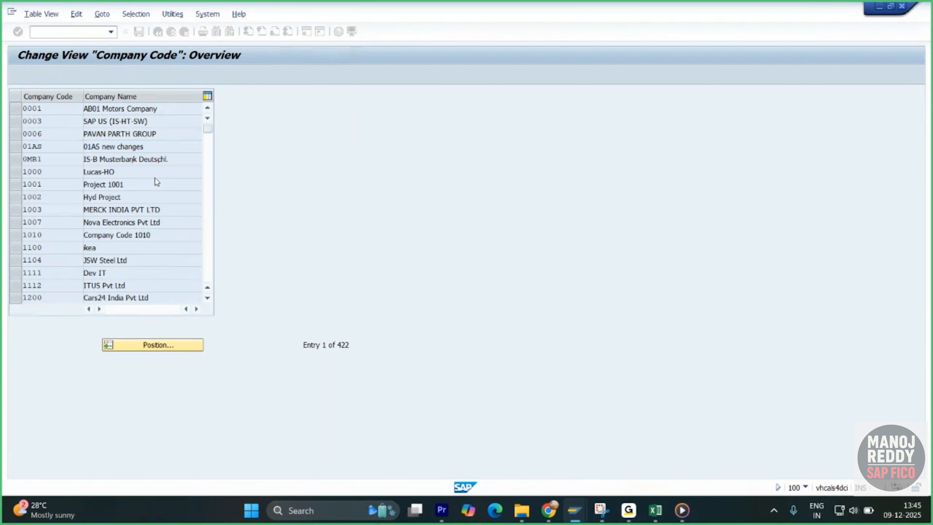
double_click(119, 109)
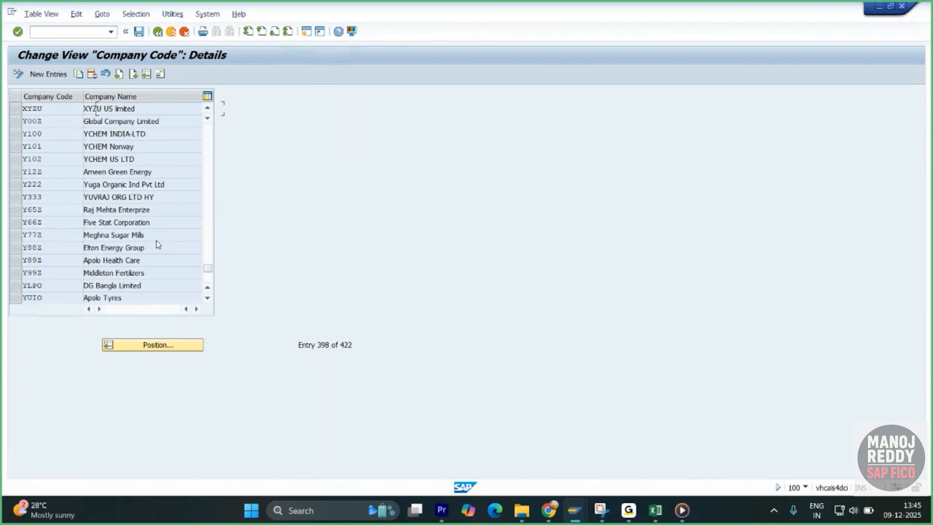
- Set the region in XYZU's street address to DA (Dallas) and save the company code with the customizing request
left_click(161, 76)
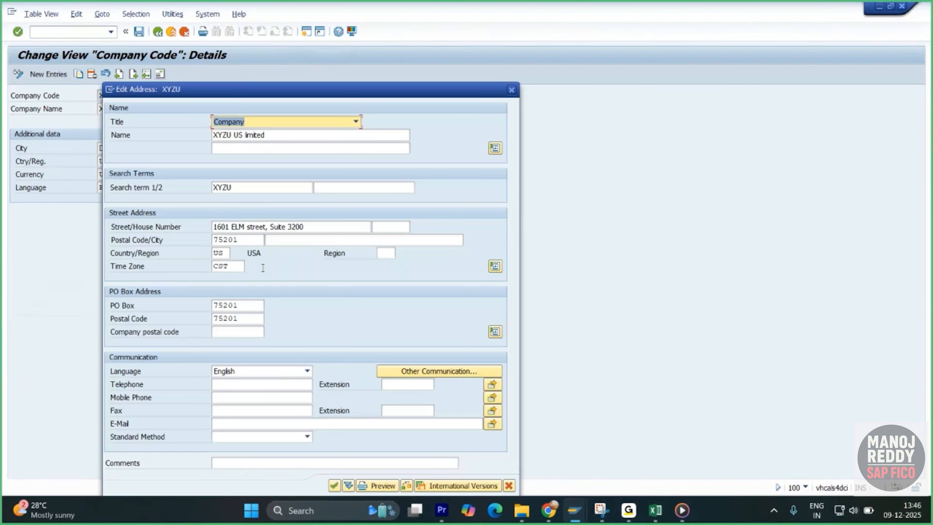
left_click(391, 257)
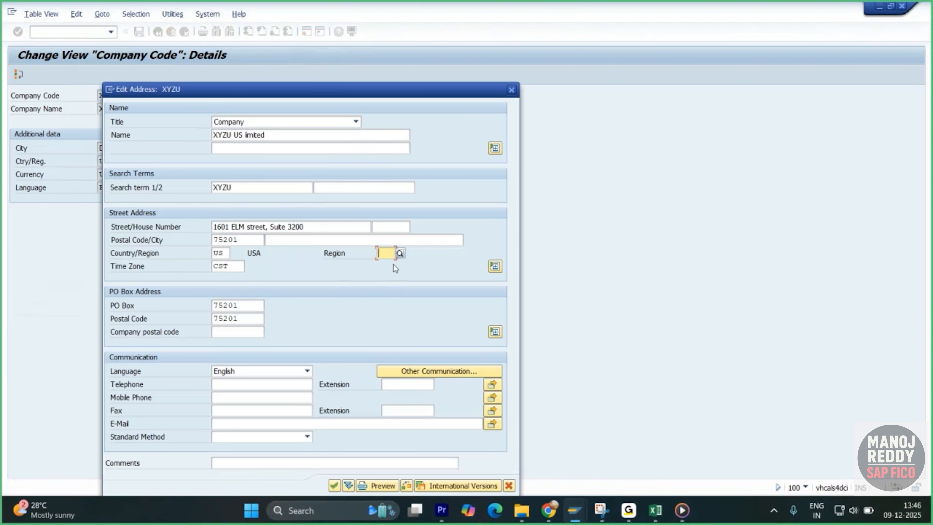
type("da")
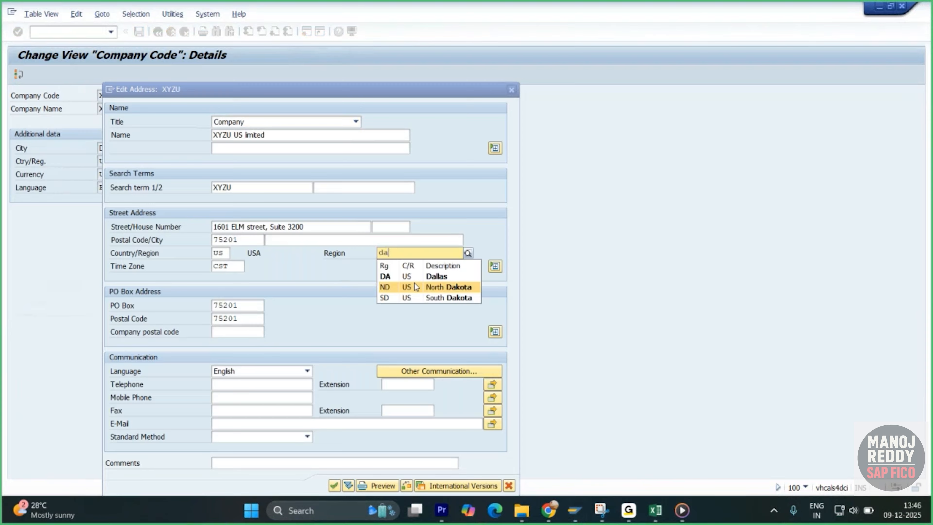
left_click(407, 277)
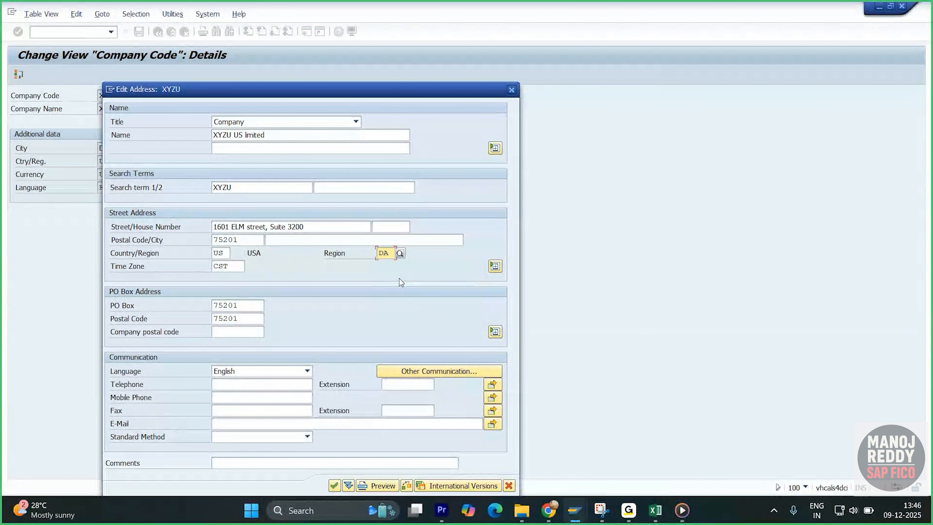
key("Return")
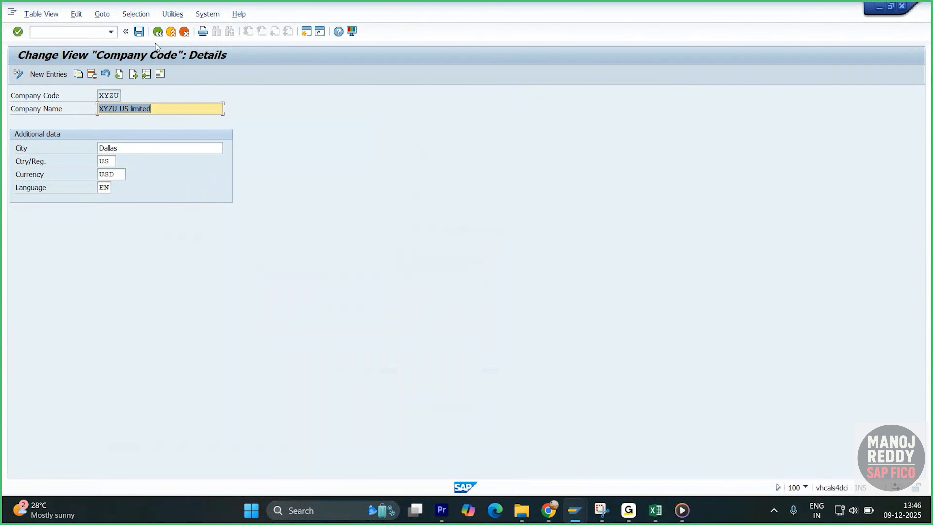
left_click(139, 32)
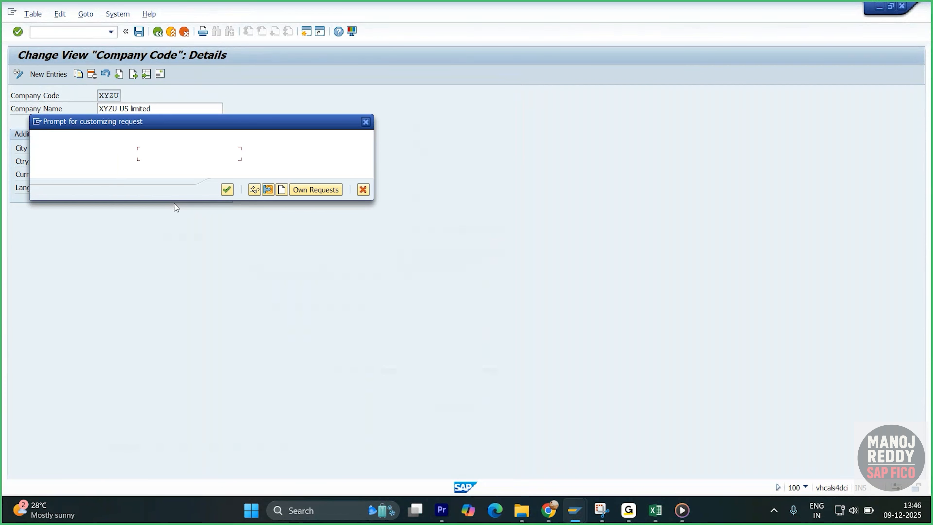
left_click(226, 189)
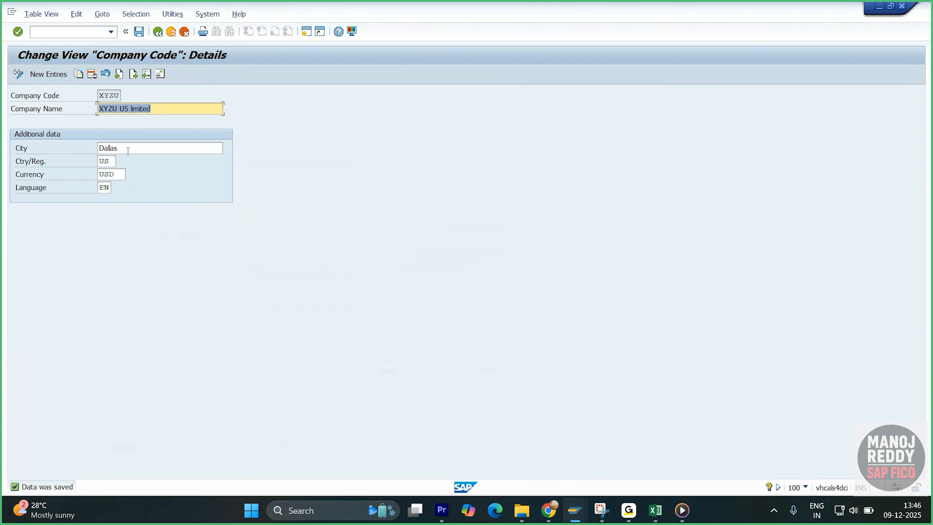
- Browse the list of US regions available for XYZU's street address, and close the address without changes
left_click(655, 510)
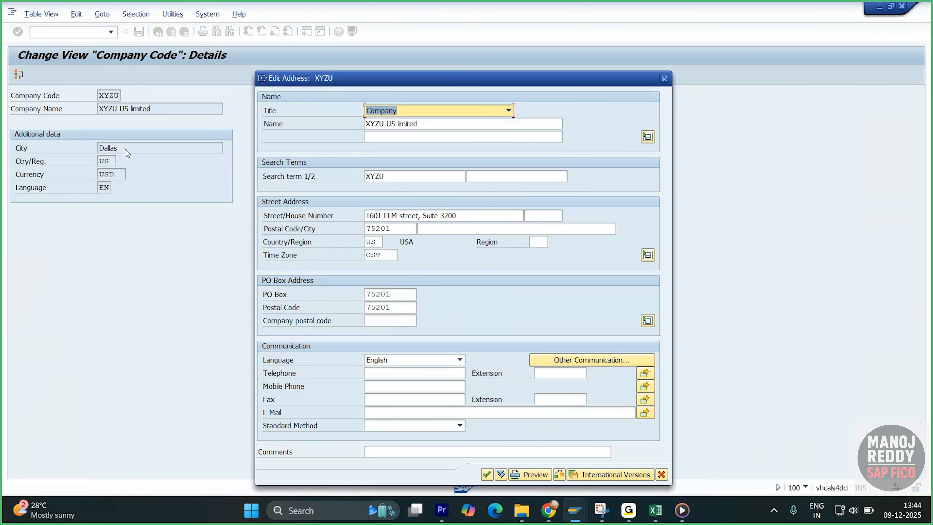
left_click(543, 245)
left_click(553, 243)
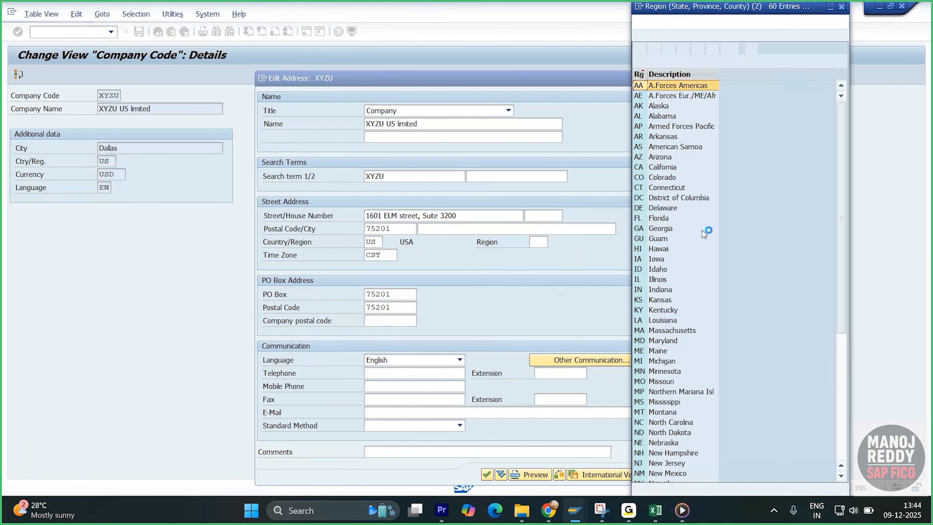
scroll(696, 355, "down", 2)
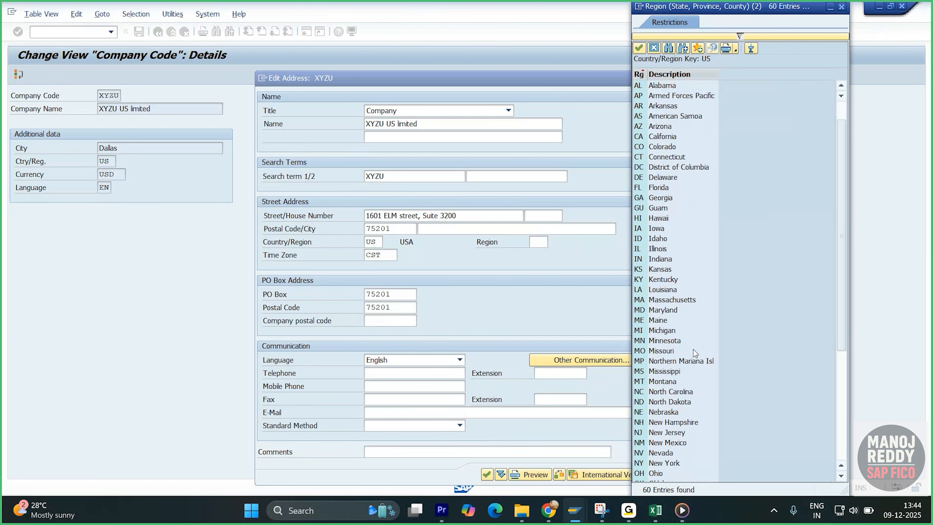
left_click(842, 7)
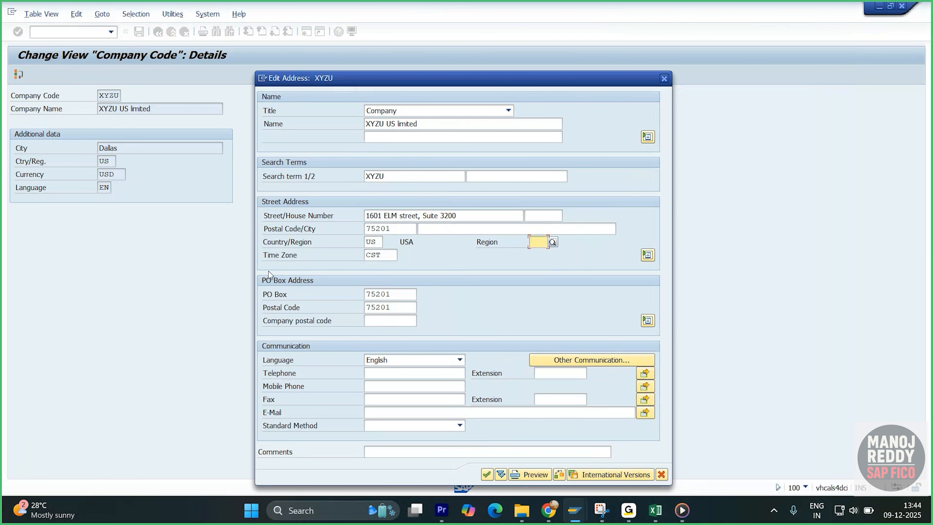
left_click(664, 79)
- Open the Customizing Implementation Guide and start positioning in Insert Regions (Subnational Administration Units) under ABAP Platform, General settings, Set Countries
left_click(93, 37)
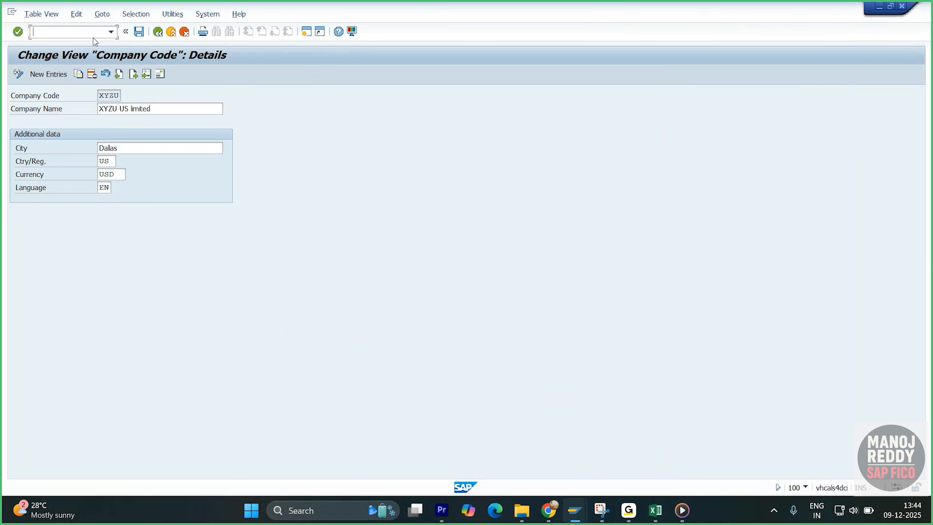
type("/osimg")
key("Return")
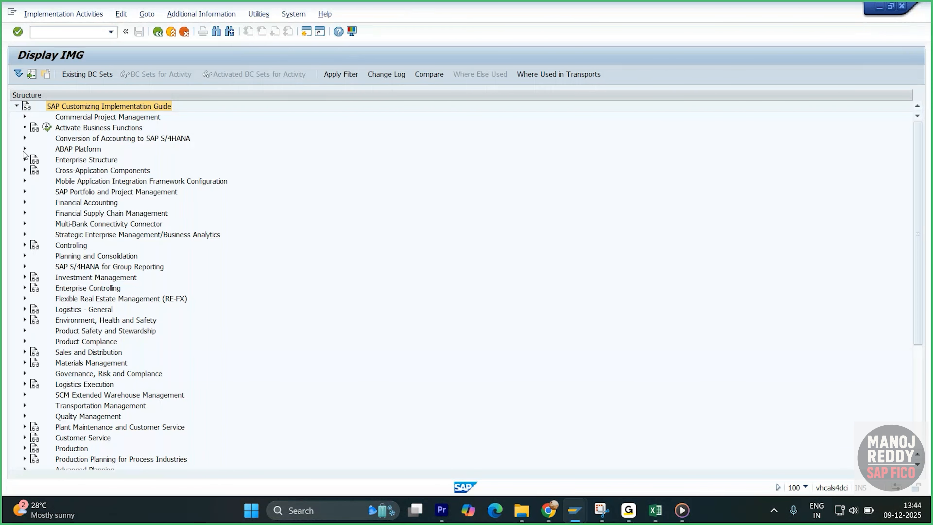
left_click(25, 149)
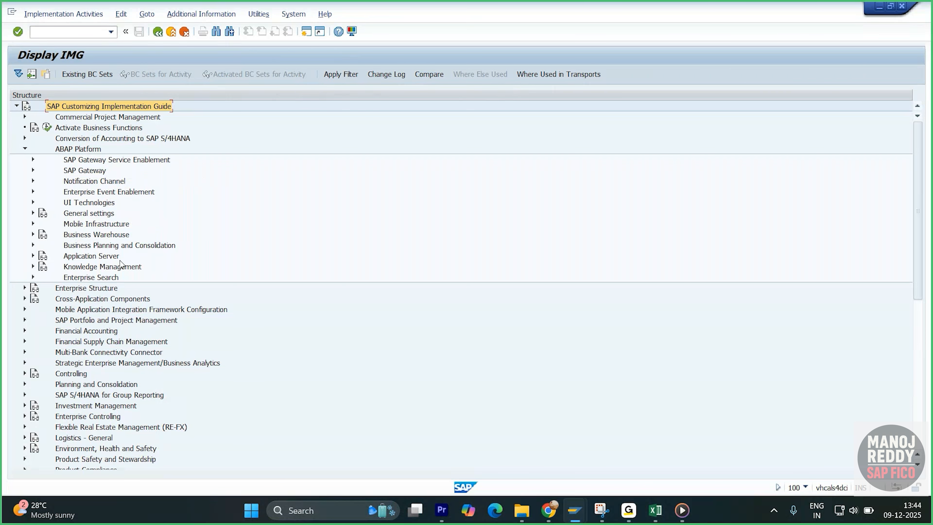
left_click(32, 213)
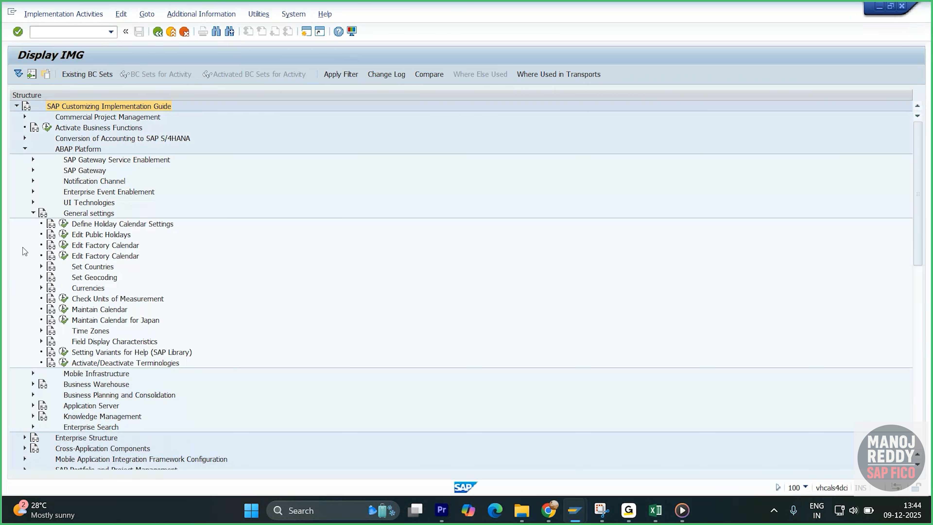
left_click(41, 267)
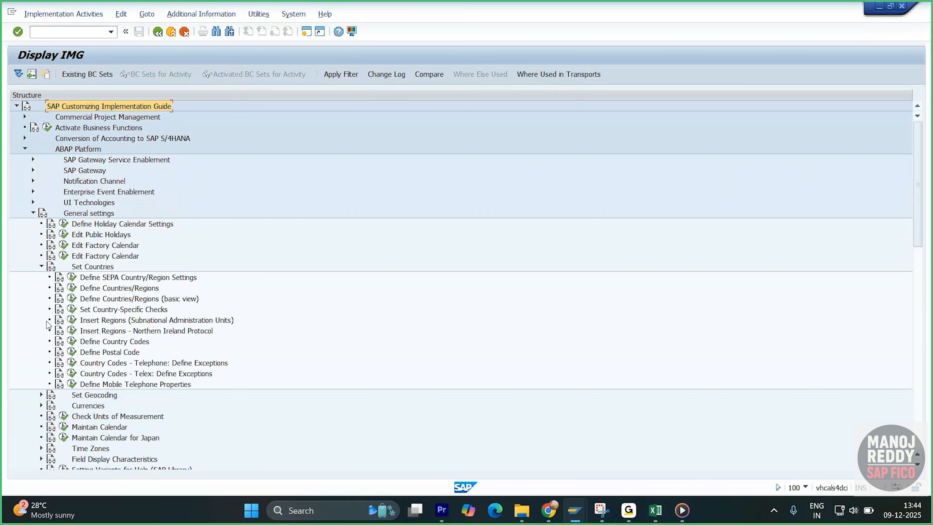
left_click(72, 320)
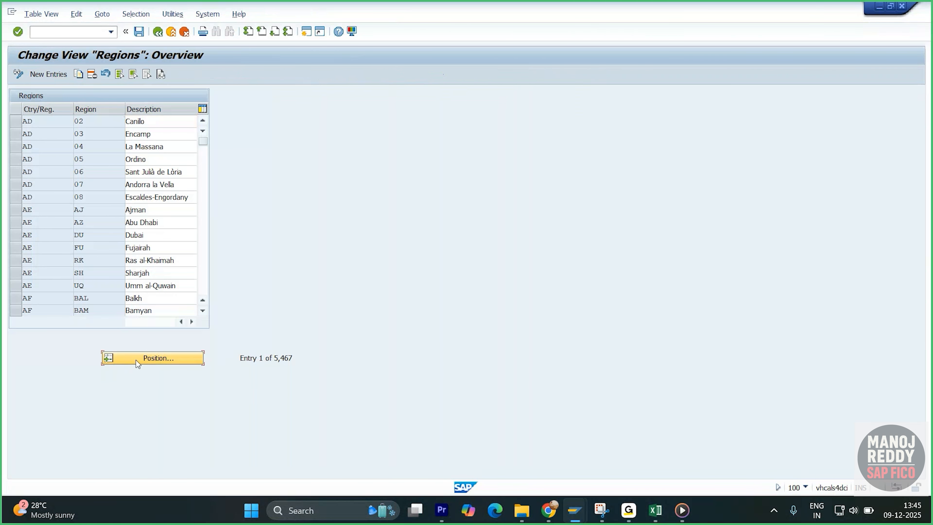
left_click(131, 359)
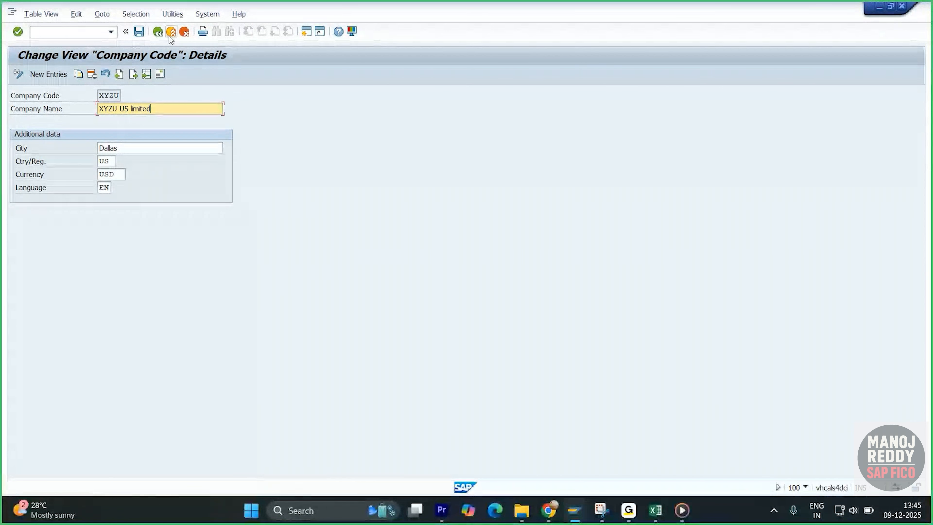
- Return to SAP Easy Access and start transaction OX02
left_click(169, 35)
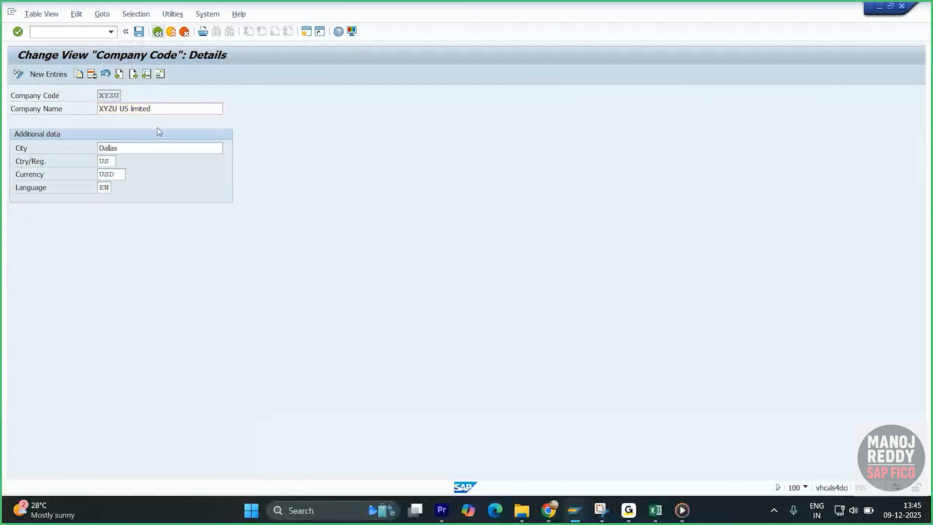
left_click(158, 32)
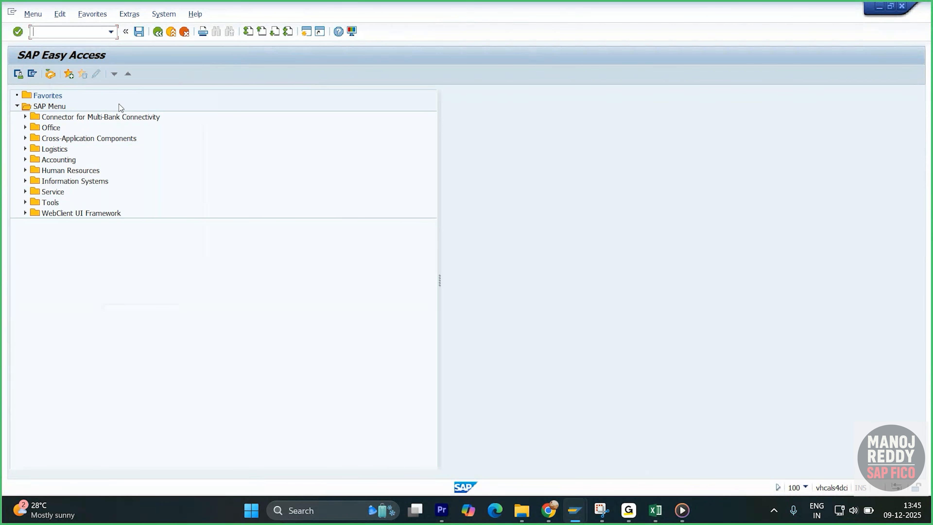
type("/ox02")
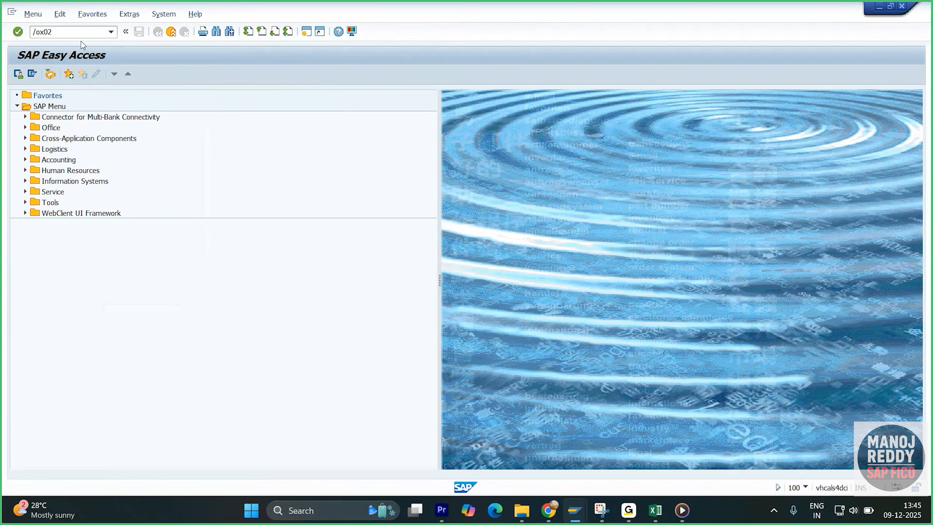
key("Return")
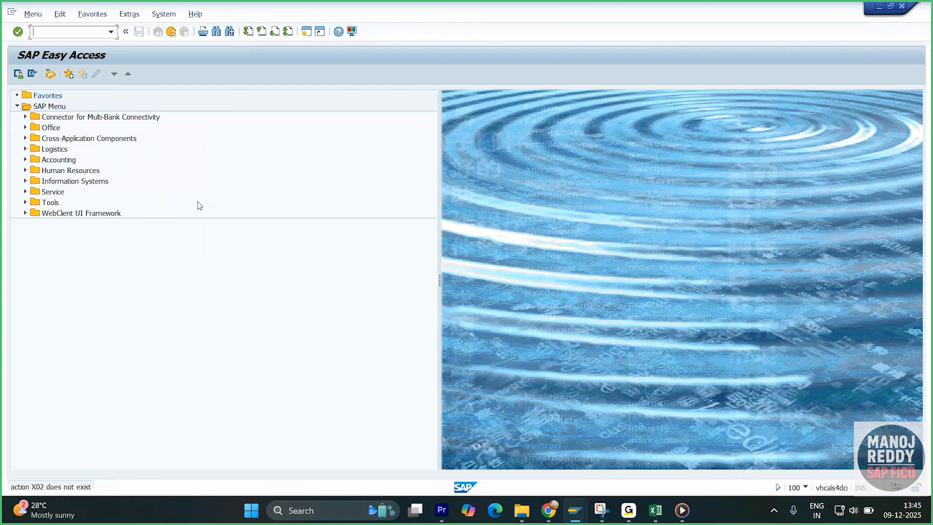
type("ox02")
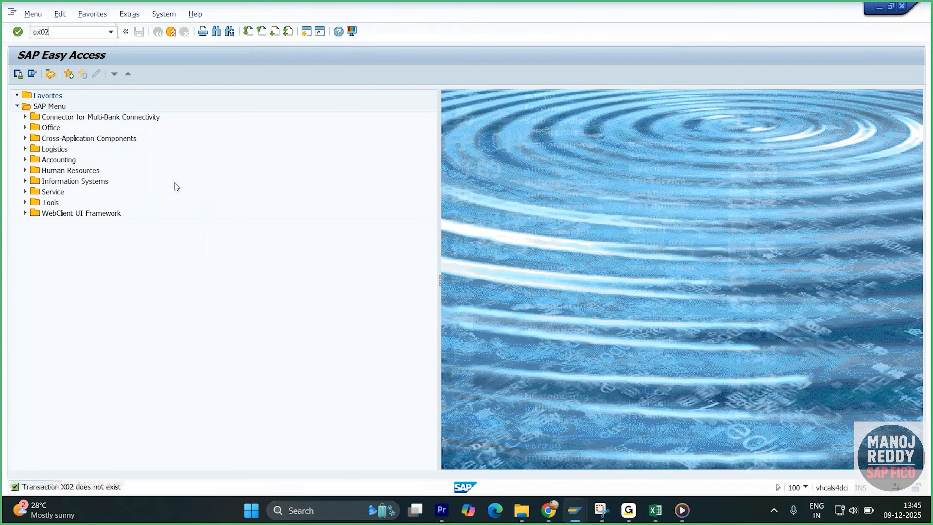
key("Return")
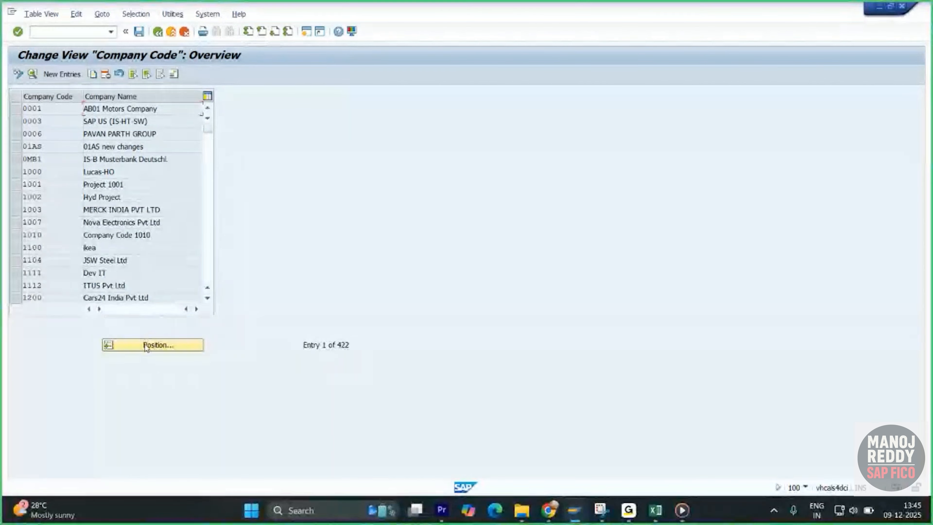
- Position the company code list on XYZU and open the details of that company code
left_click(145, 345)
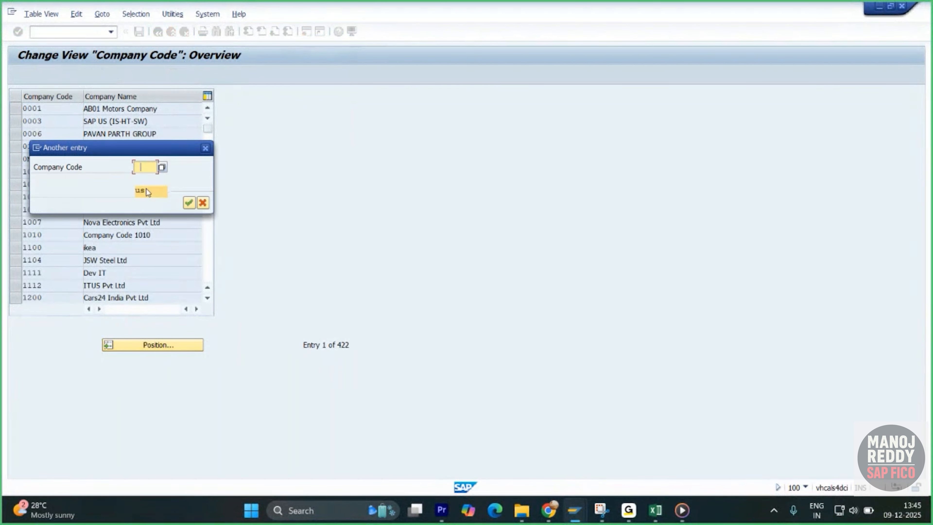
left_click(153, 179)
key("Return")
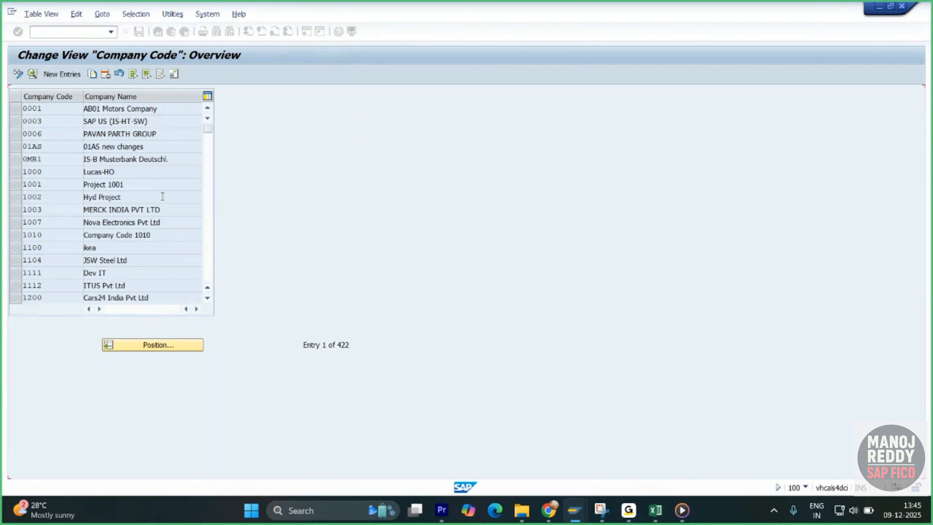
double_click(120, 111)
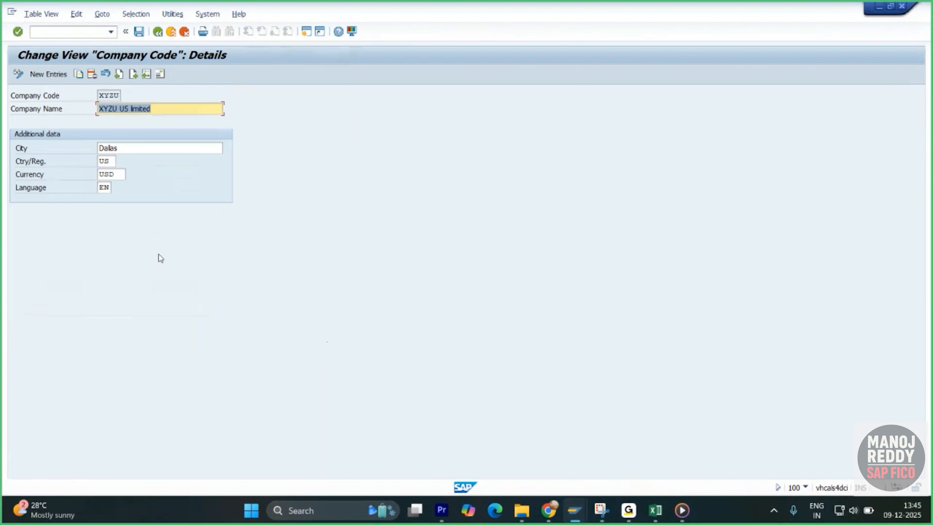
- Assign region DA (Dallas) in the street address of company code XYZU and save it under the Enterprise Structure customizing request
left_click(160, 74)
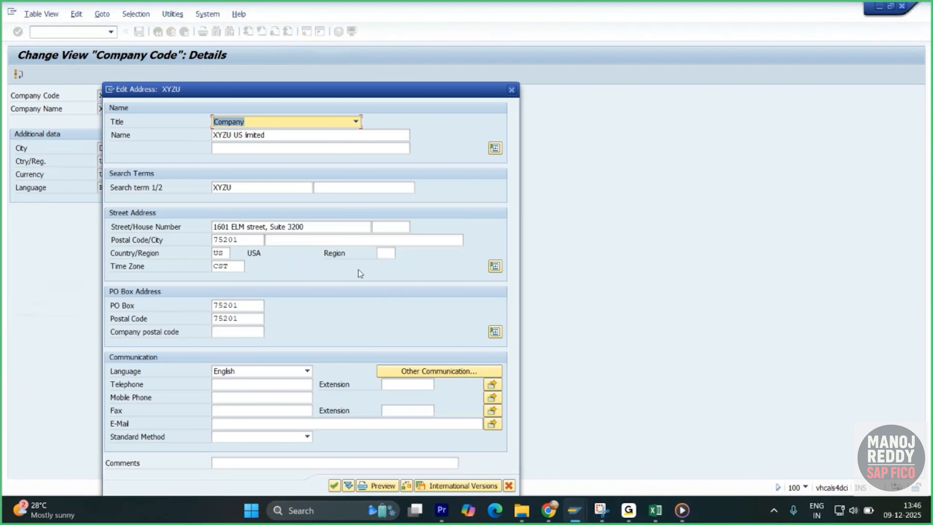
left_click(391, 257)
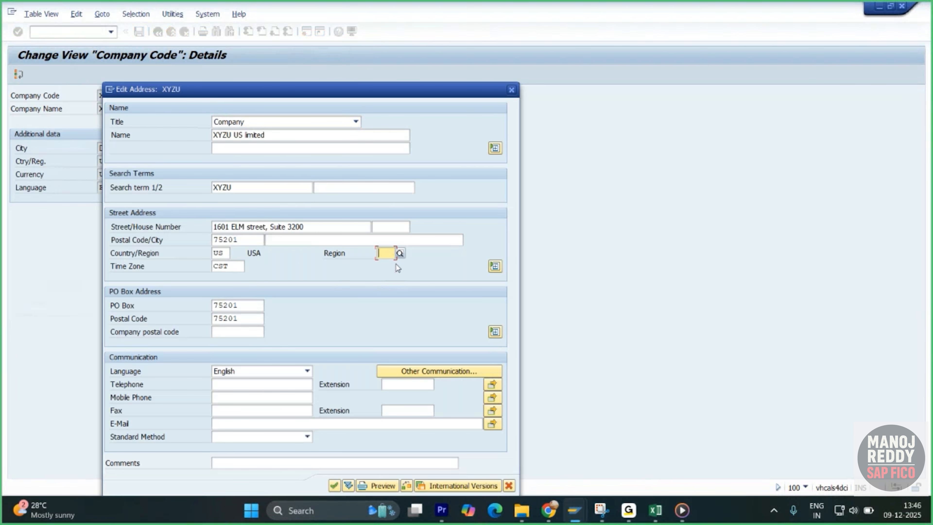
type("da")
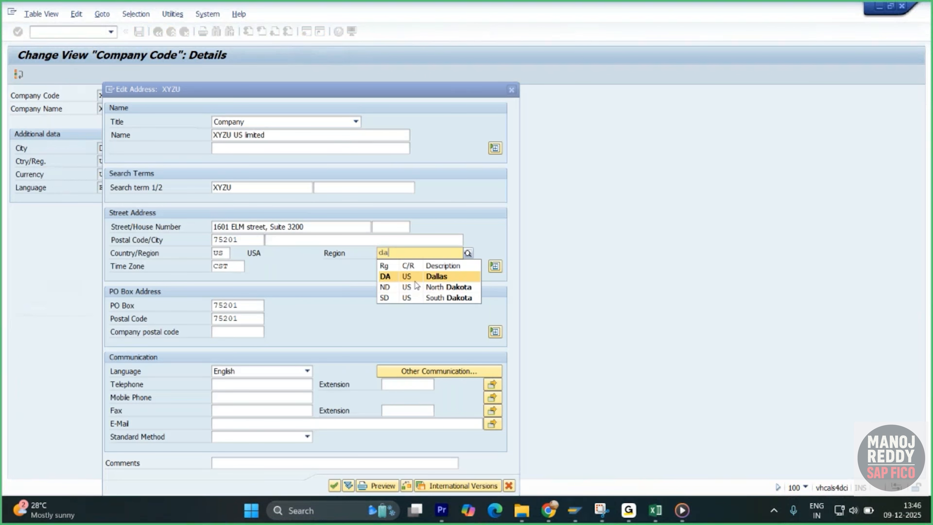
left_click(384, 276)
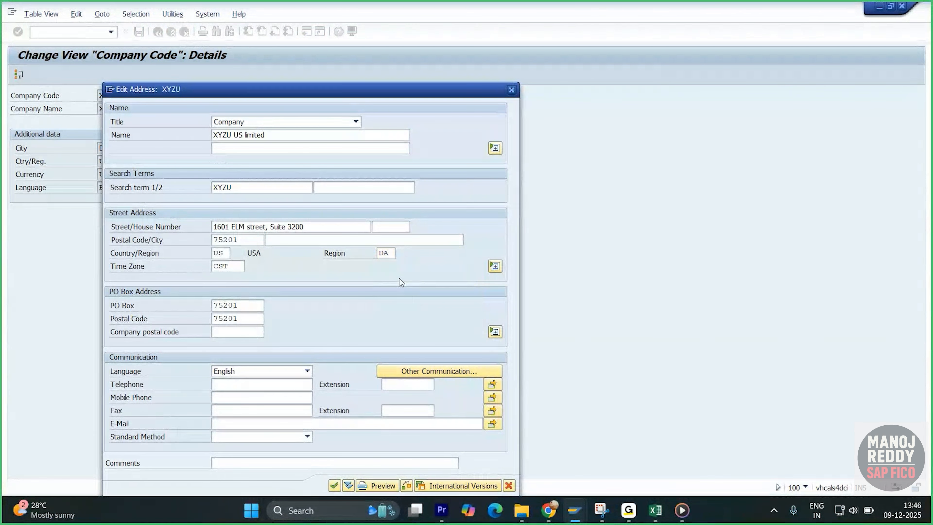
key("Return")
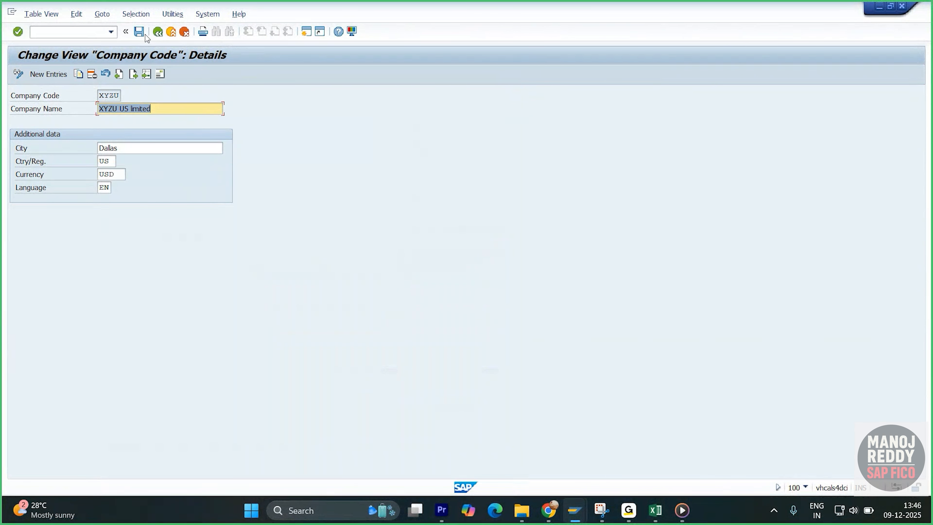
left_click(140, 33)
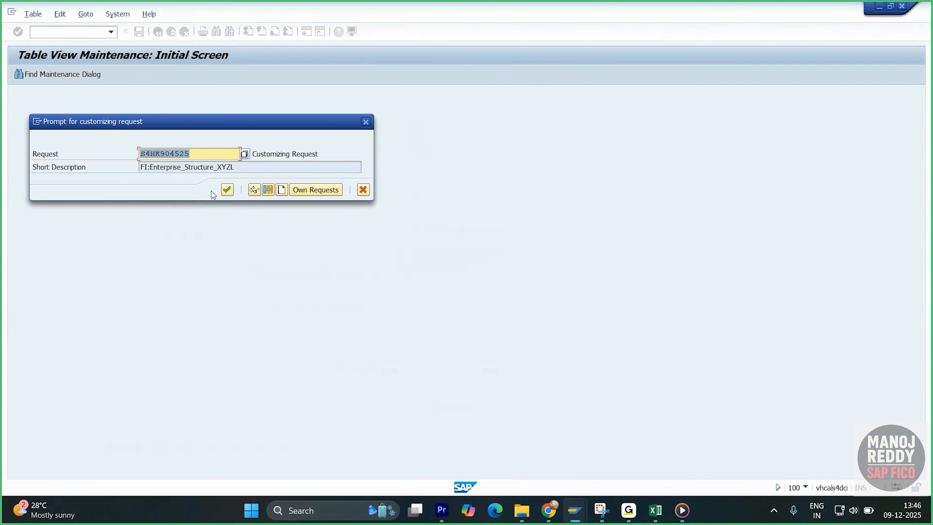
left_click(227, 189)
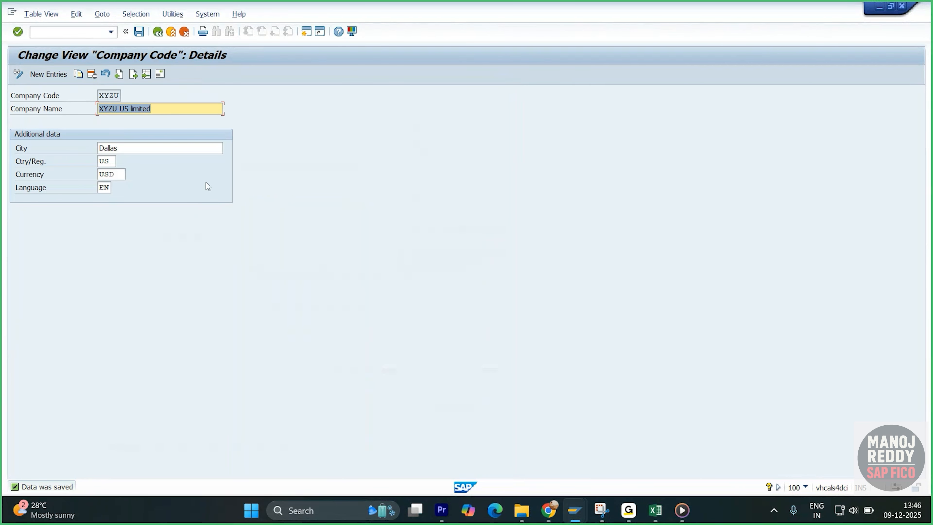
- Return the company code and internal trading partner views from XYZU's details to their overviews, minimizing the company code window
left_click(656, 510)
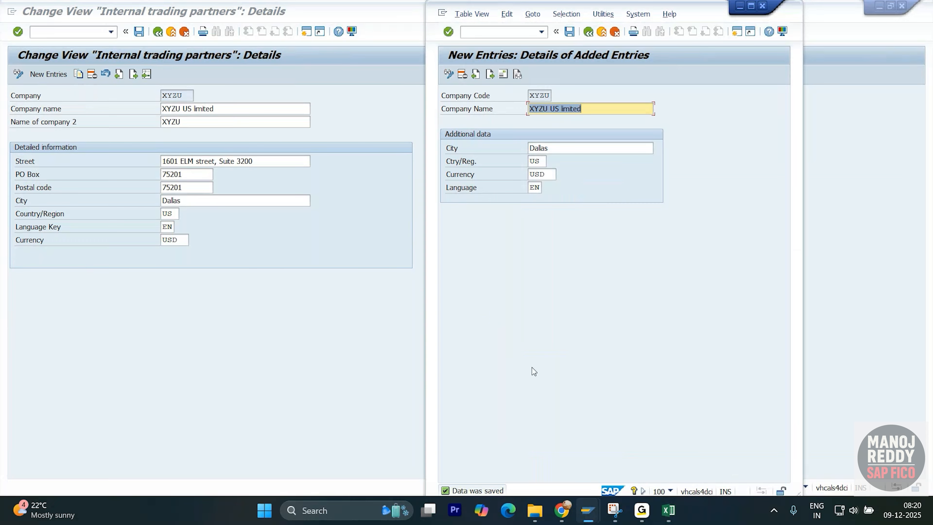
left_click(588, 32)
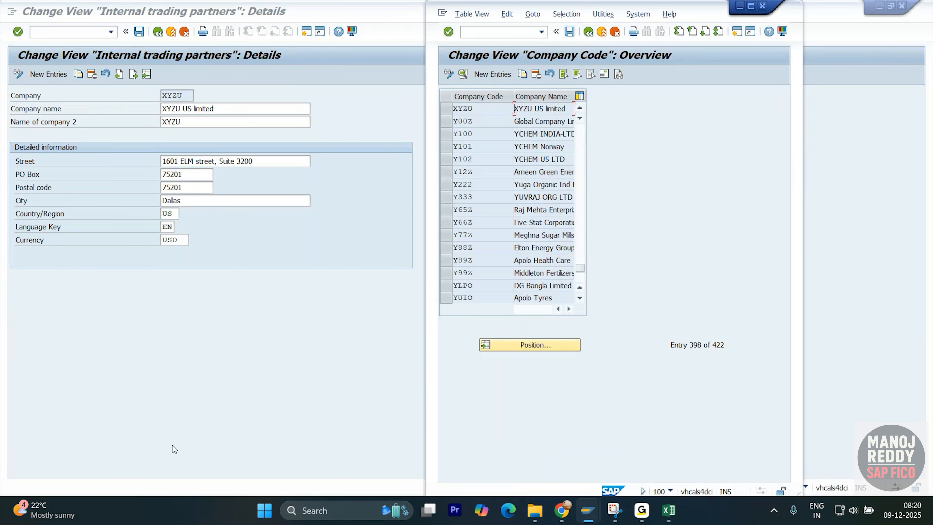
left_click(740, 6)
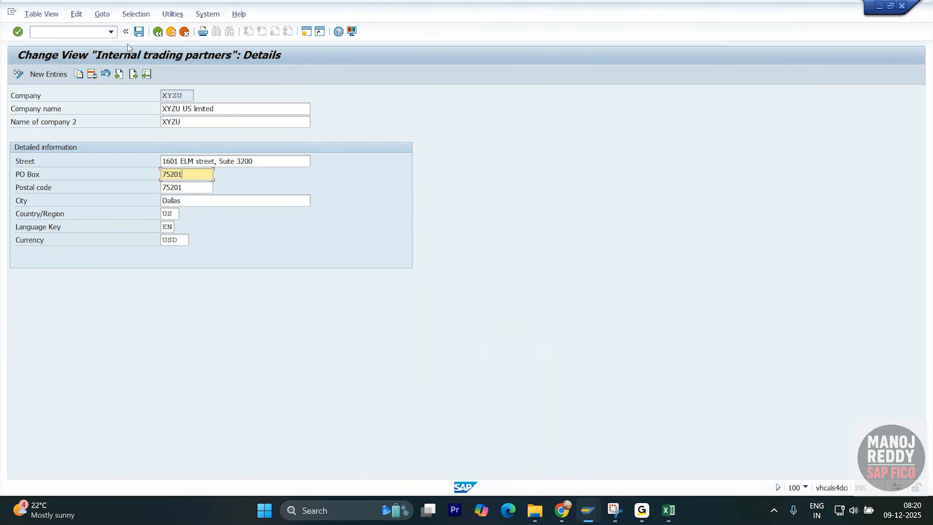
left_click(139, 31)
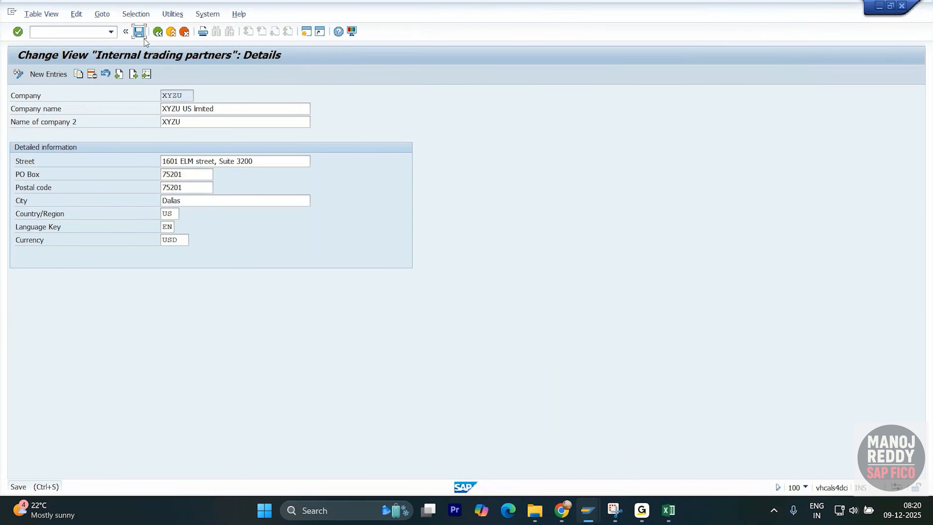
left_click(157, 31)
- Switch to the SAP FICO Notes workbook in Excel and select company codes XYZI and XYZU in cells Z1298:Z1299
key("alt+Tab")
key("alt+Tab")
key("alt+Tab")
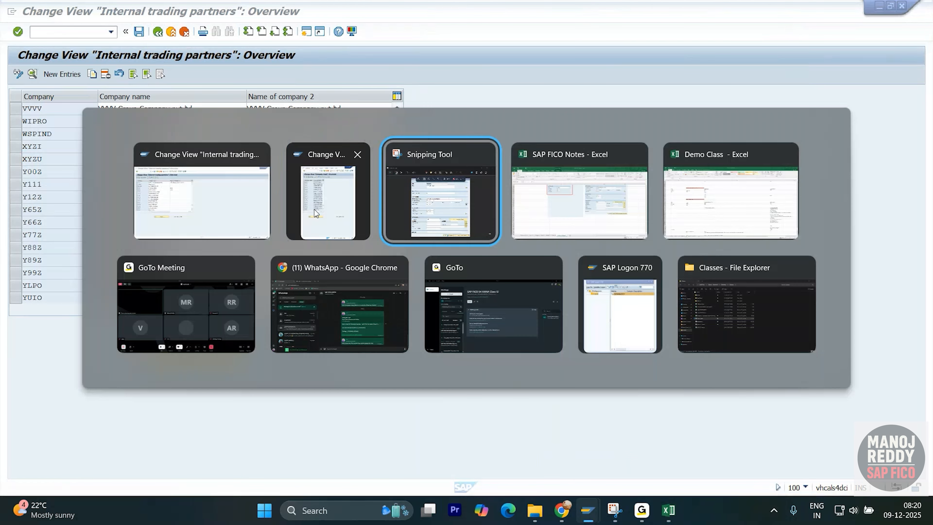
scroll(338, 412, "up", 2)
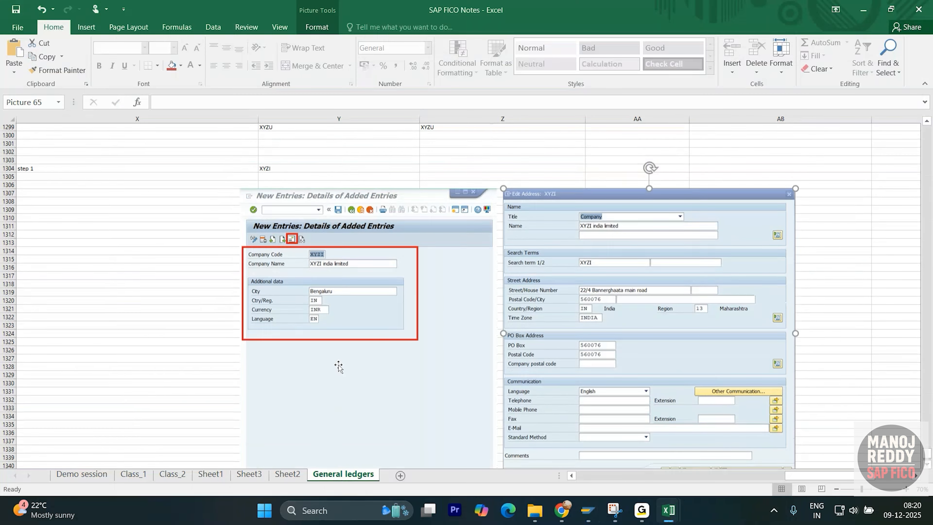
scroll(285, 167, "down", 2)
scroll(285, 173, "up", 8)
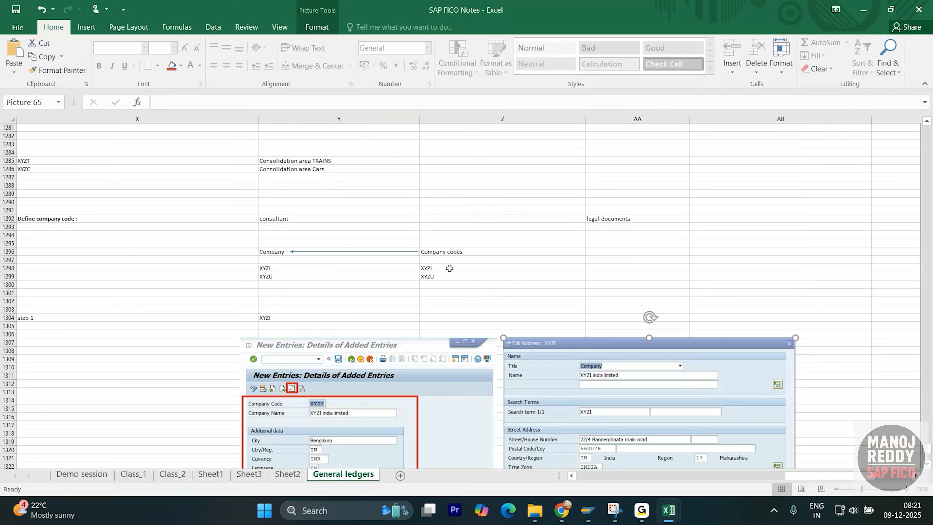
left_click_drag(449, 269, 452, 276)
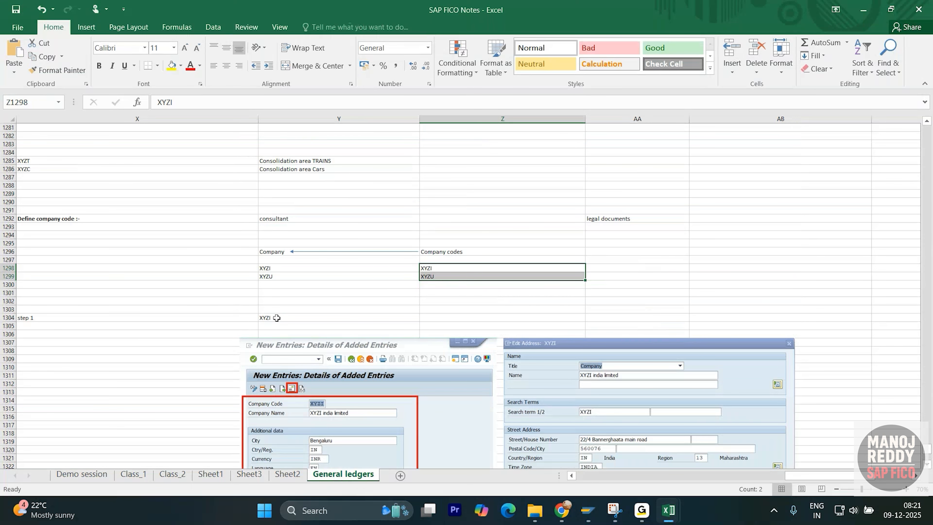
- Add the note heading "Updated ?" in cell X1350, below the company code screenshots on the General ledgers sheet
scroll(183, 365, "down", 16)
left_click(172, 301)
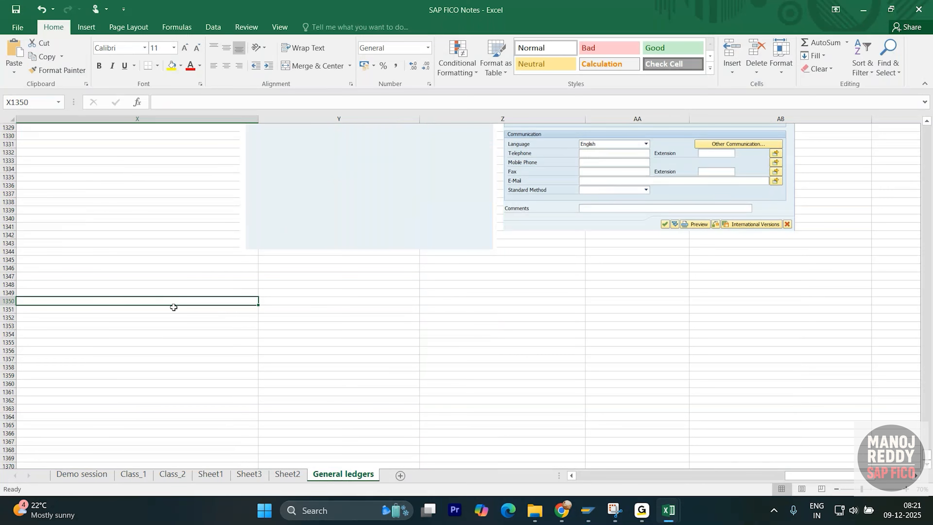
type("Update")
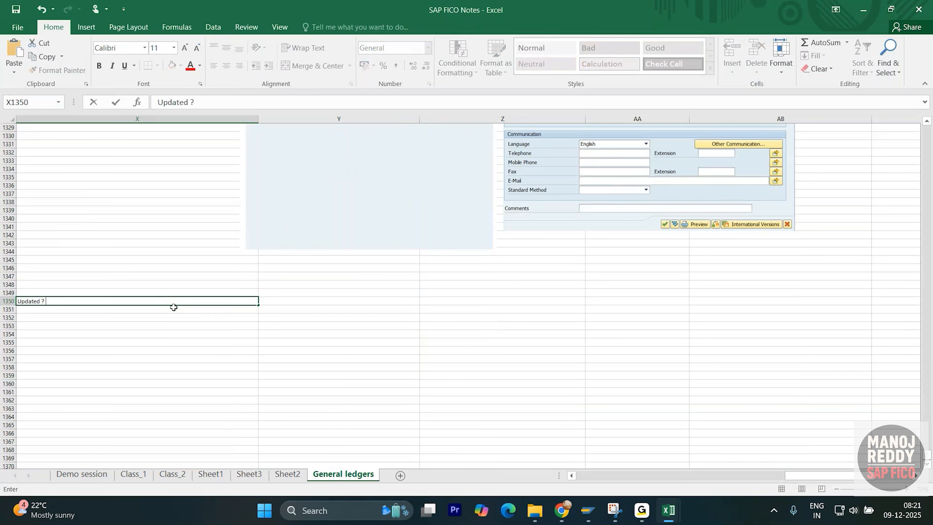
type("d ?")
key("Return")
left_click(288, 301)
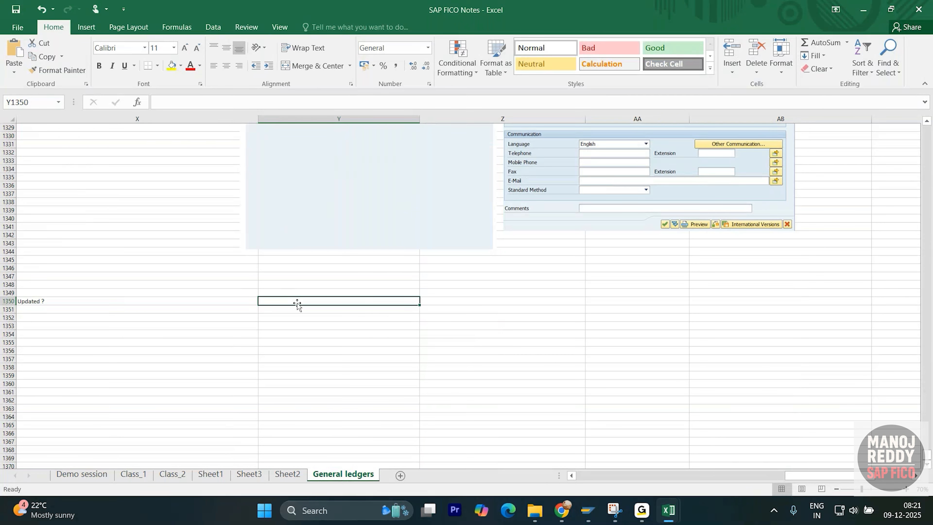
- Record the first item under the Updated heading, with 1 in cell X1351 and transaction code OBY6 in Y1351
left_click(219, 311)
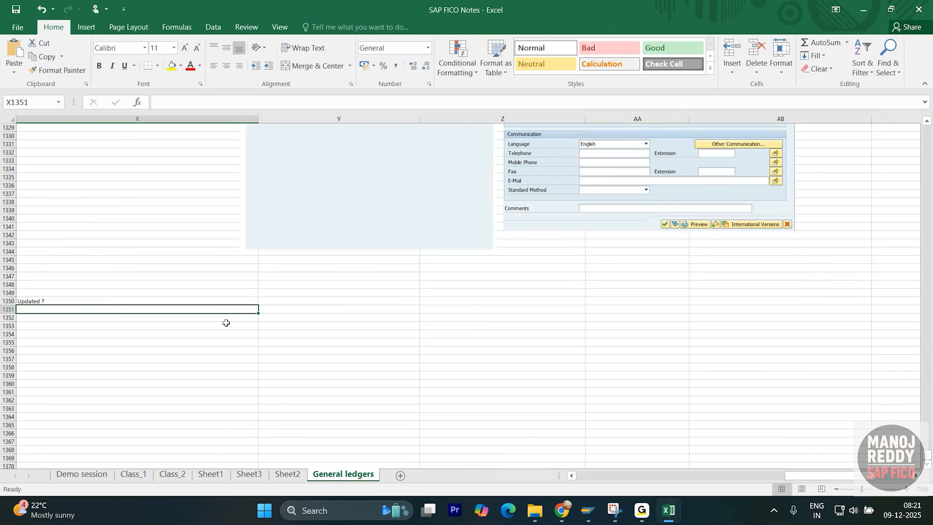
type("1")
key("Tab")
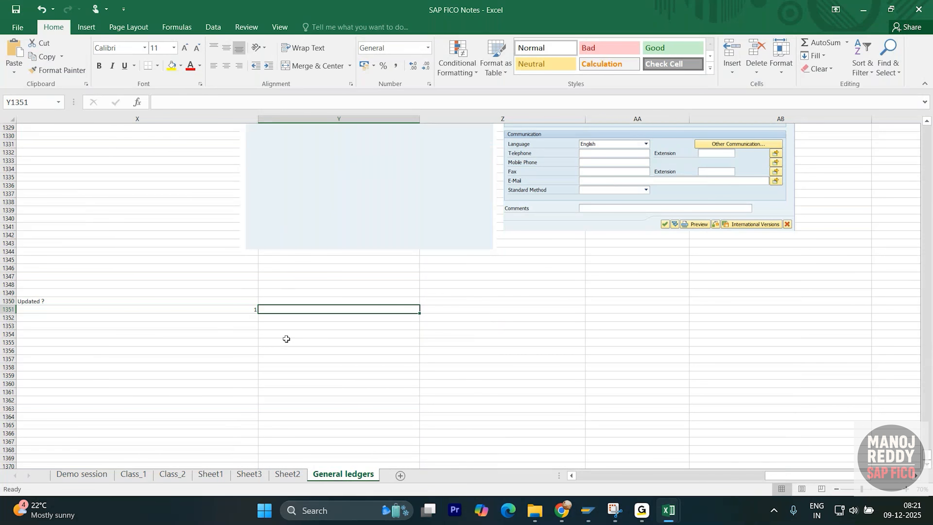
scroll(301, 326, "down", 1)
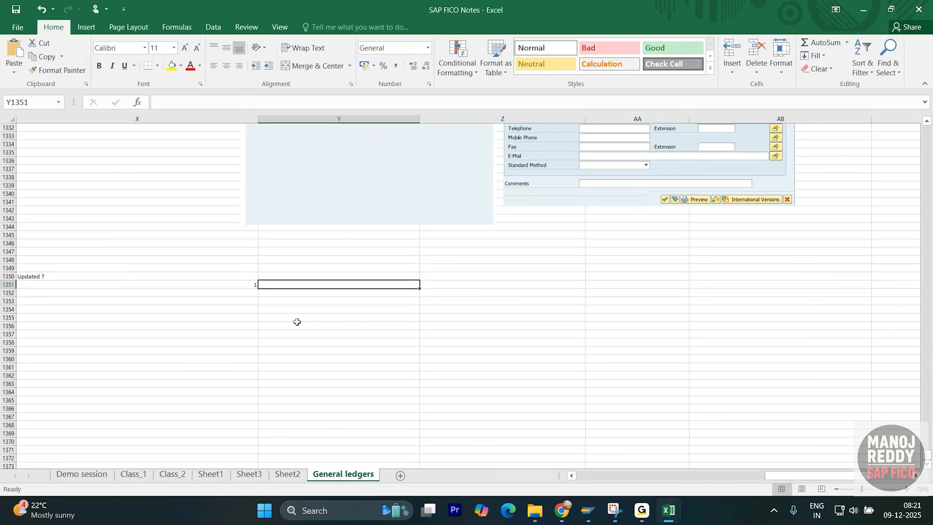
type("OBY6")
key("Return")
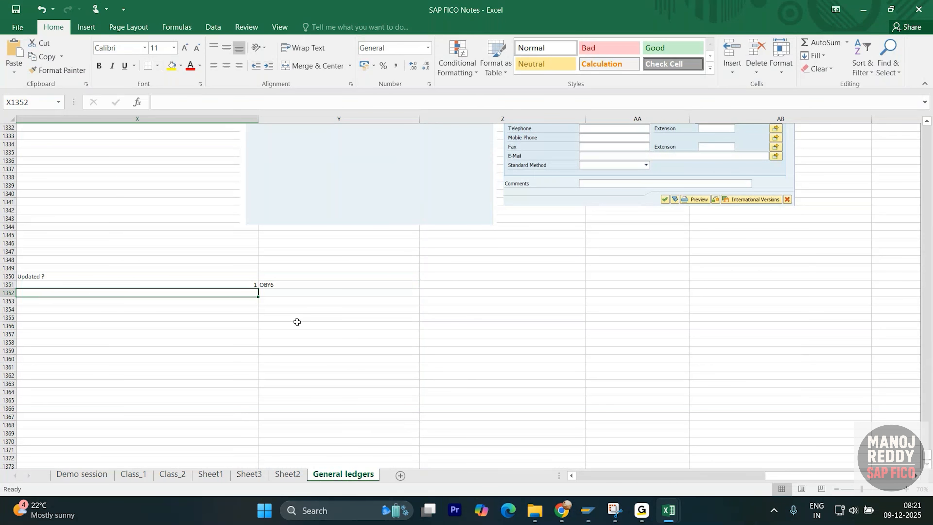
left_click(327, 283)
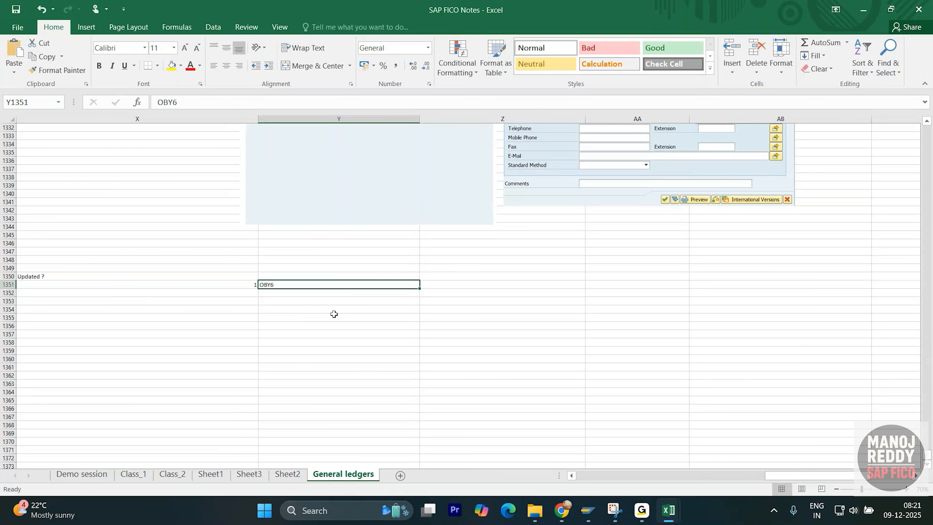
- Switch to the SAP internal trading partner session, go back to Easy Access and open the customizing implementation guide with spro
key("alt+Tab")
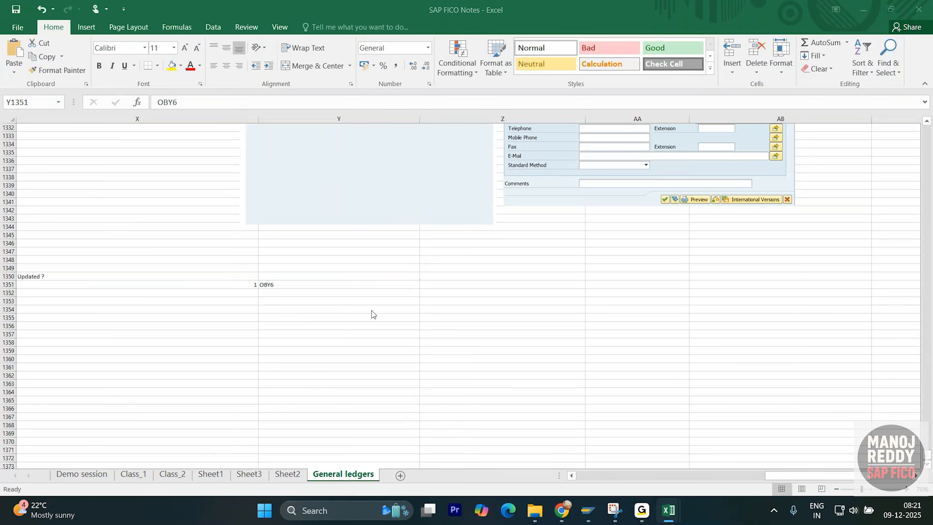
key("alt+Tab")
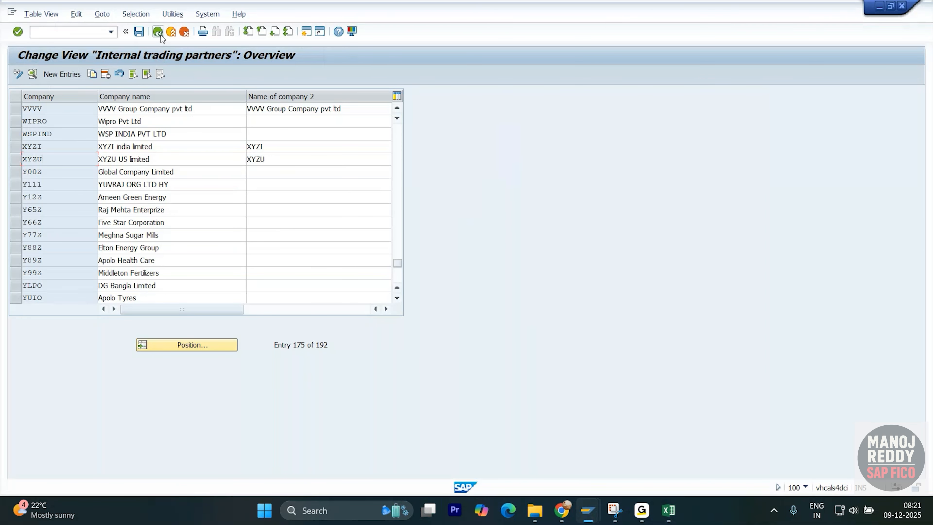
left_click(158, 32)
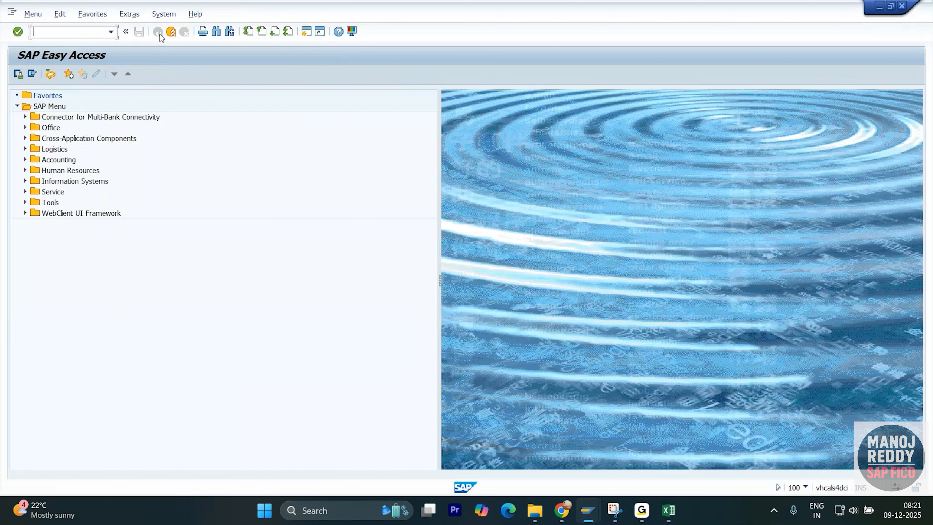
type("spro")
key("Return")
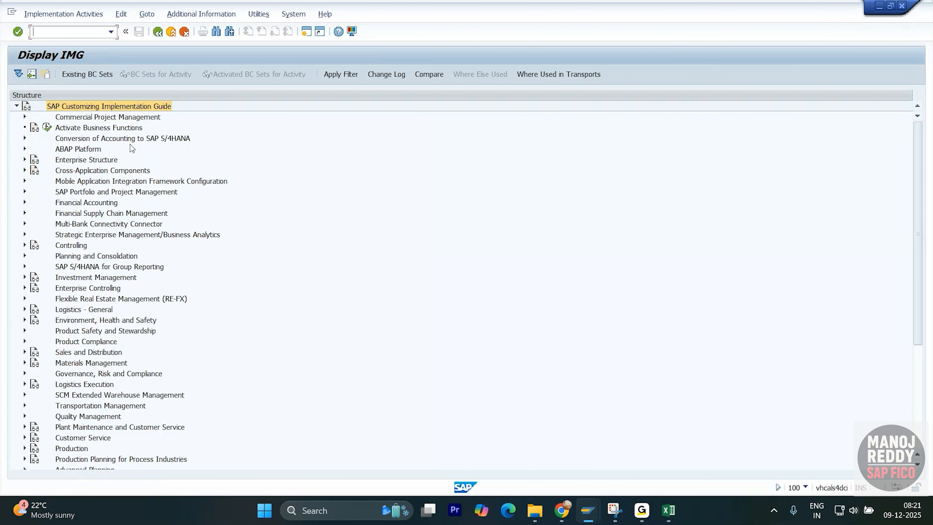
- Expand Financial Accounting, Financial Accounting Global Settings and Global Parameters for Company Code in the implementation guide
left_click(24, 202)
left_click(33, 213)
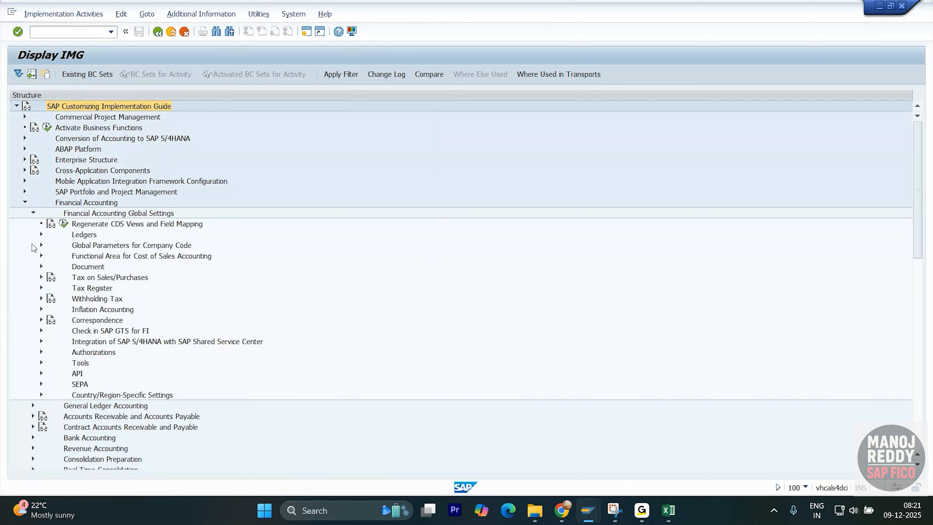
left_click(103, 246)
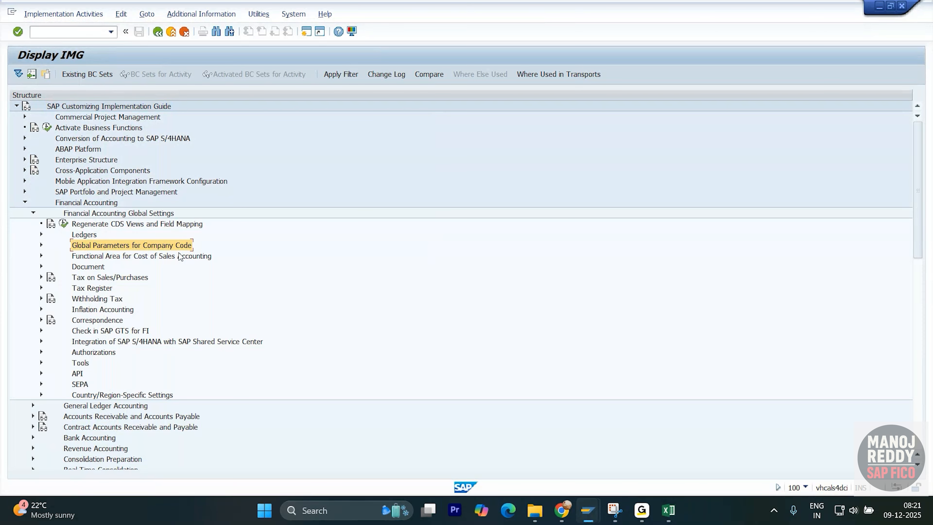
left_click(41, 244)
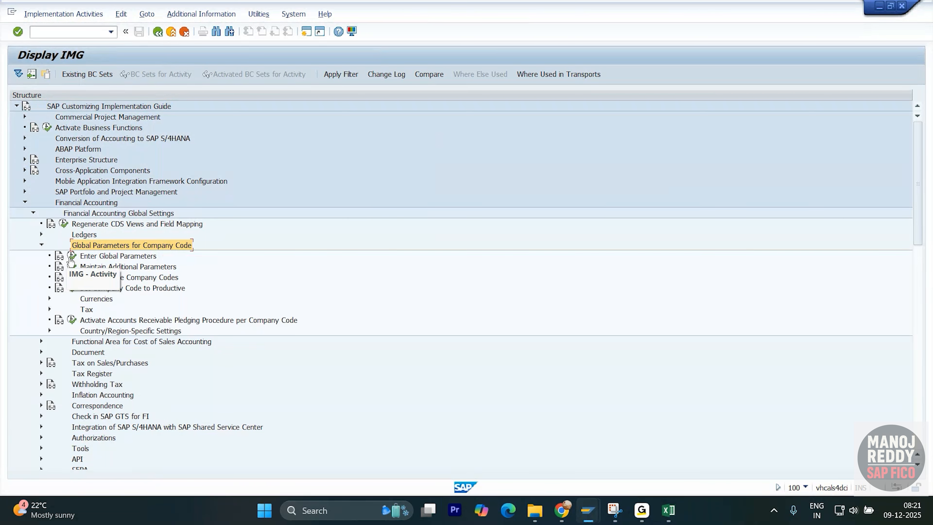
- Show the IMG activity keys as additional information and widen that column to fit the full keys
left_click(201, 14)
mouse_move(239, 32)
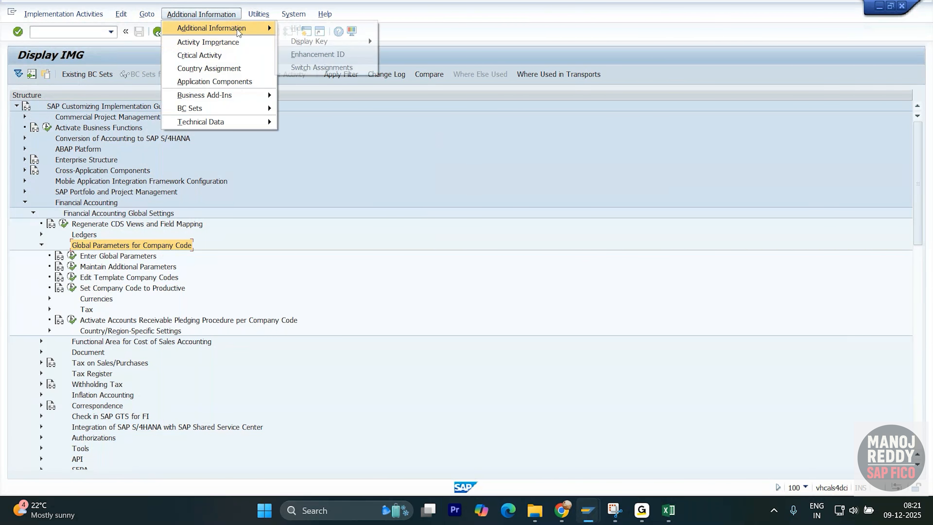
mouse_move(353, 41)
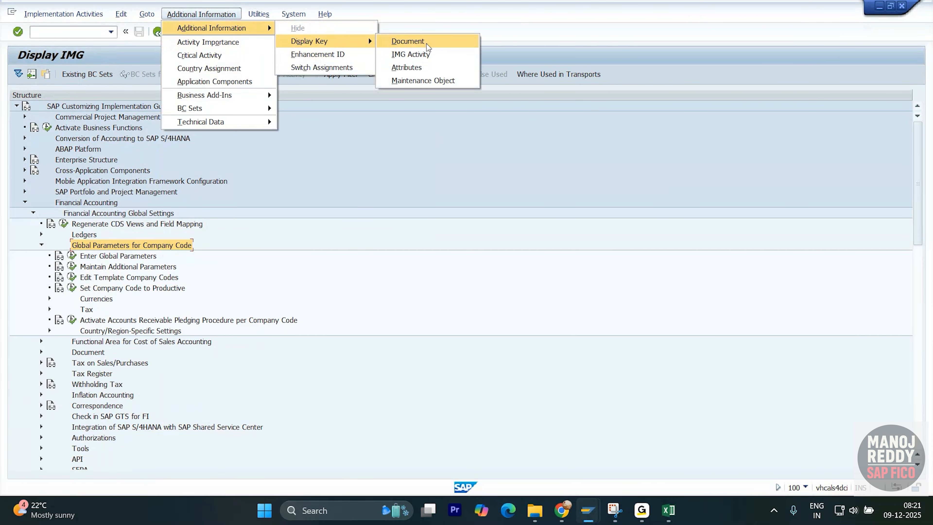
left_click(426, 54)
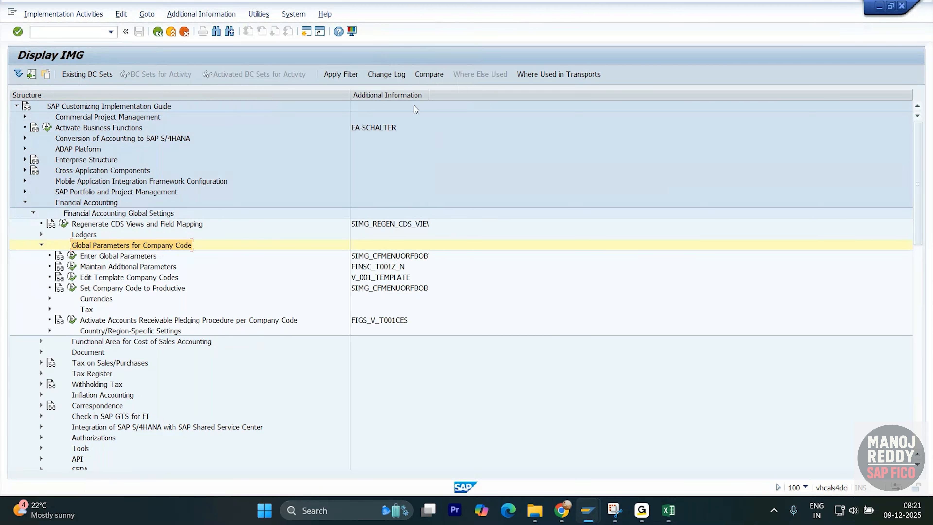
left_click(390, 256)
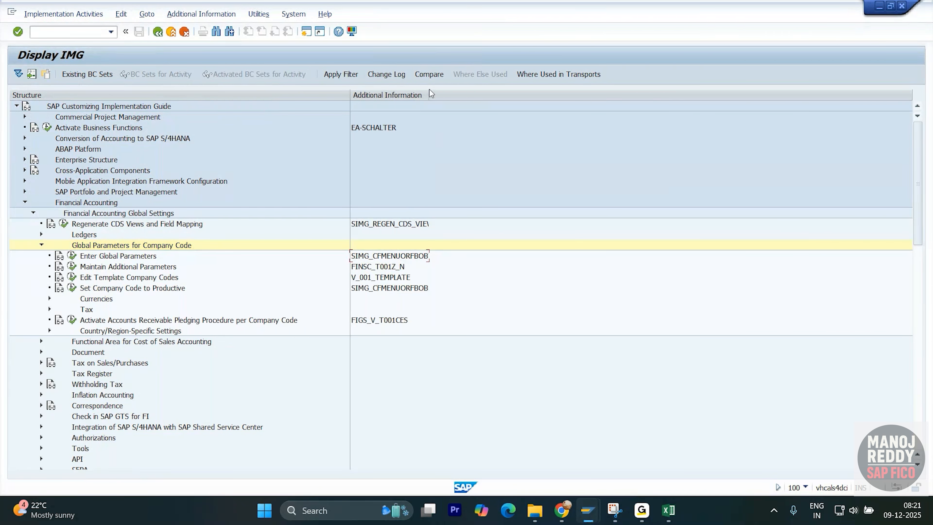
left_click_drag(429, 92, 458, 92)
- Open the Enter Global Parameters activity in display mode and position its company code list on XYZI
double_click(84, 259)
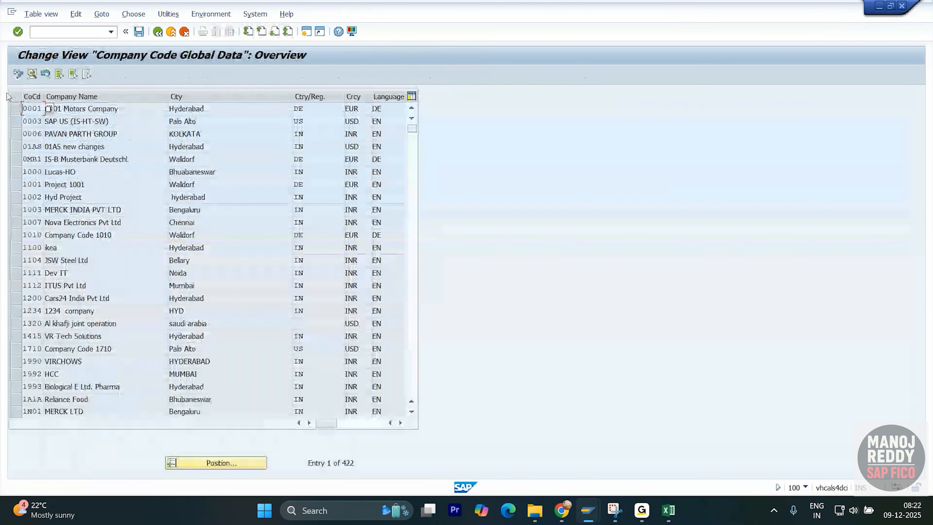
left_click(18, 74)
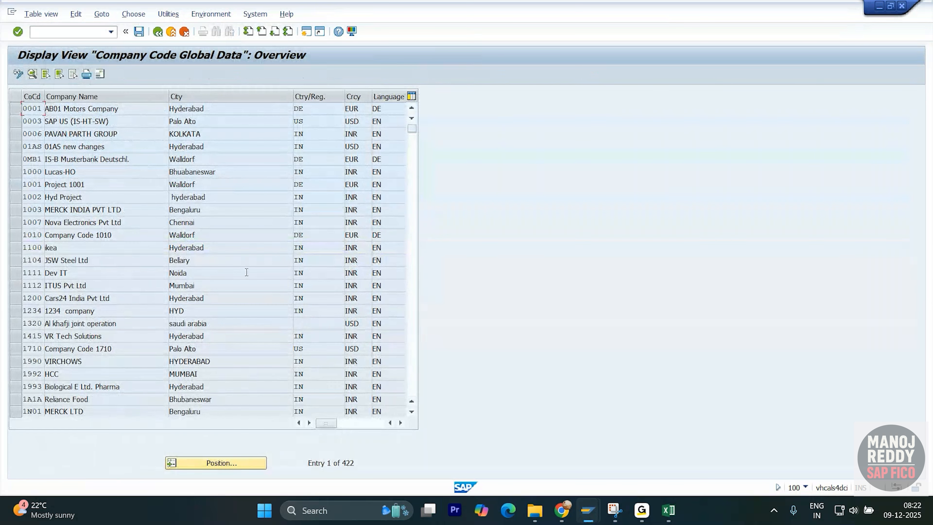
left_click(208, 463)
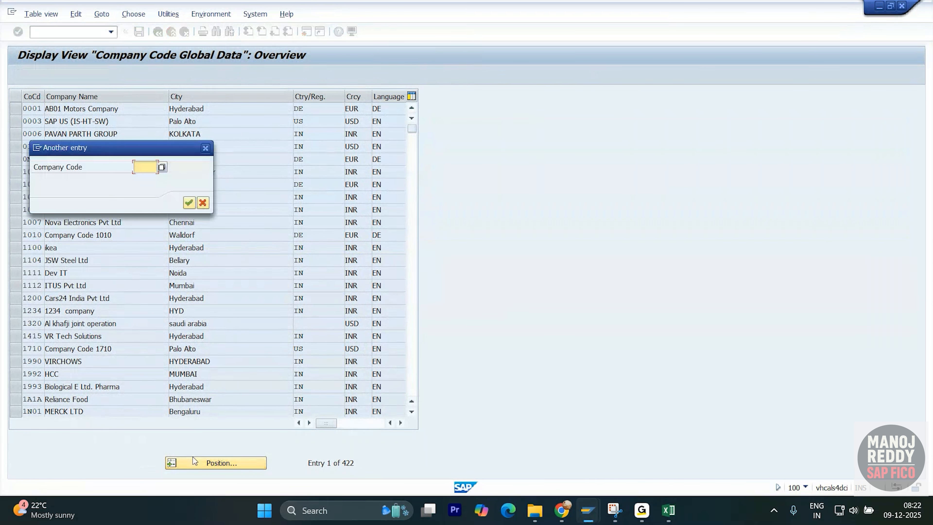
type("XYZI")
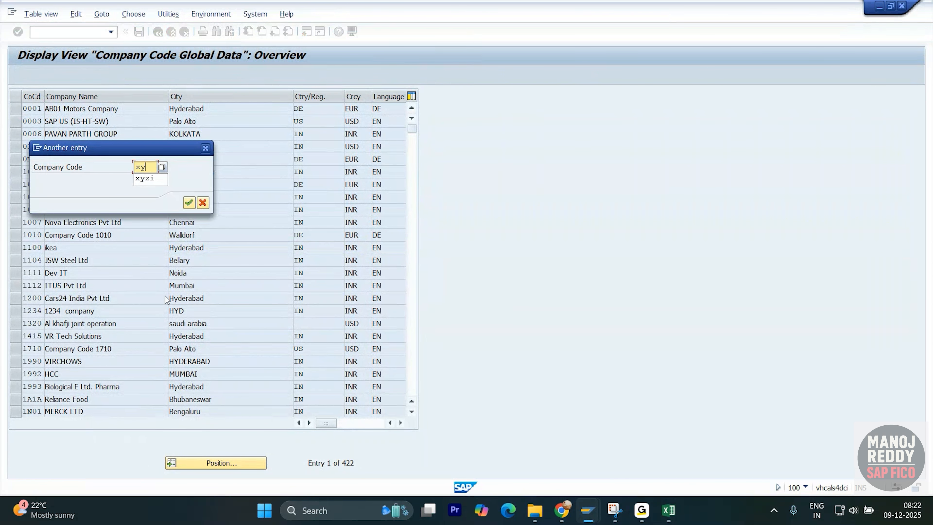
key("Return")
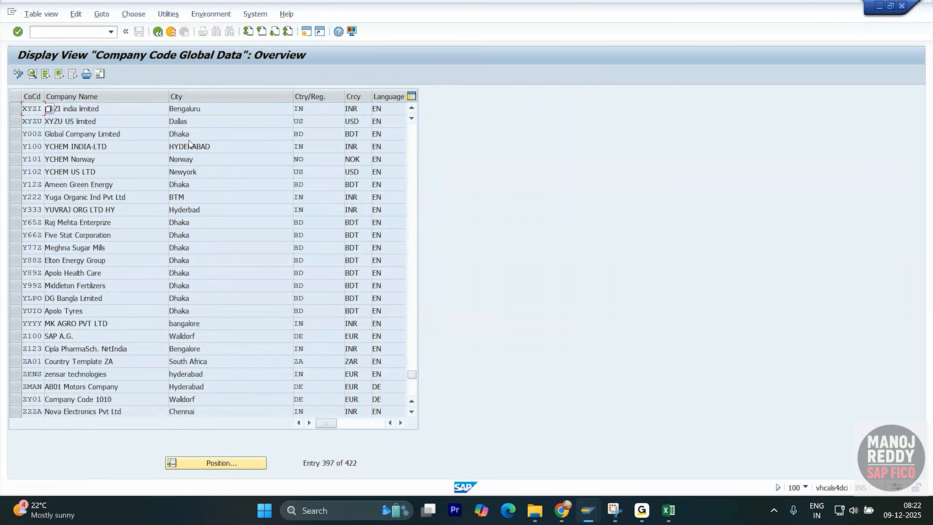
- Open the global data details of company code XYZI
left_click(190, 109)
left_click_drag(16, 109, 17, 123)
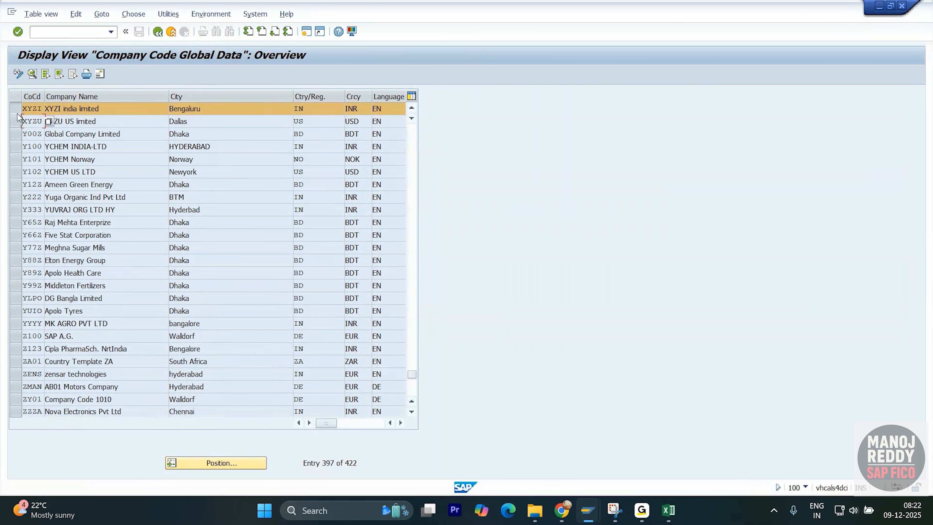
double_click(93, 111)
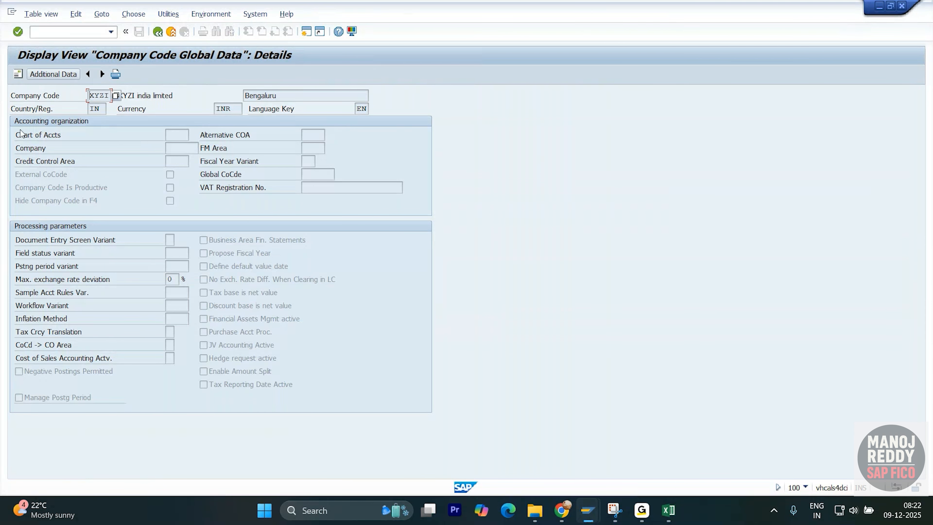
double_click(109, 95)
- Examine XYZI's accounting organization and processing parameter fields, such as company, chart of accounts and fiscal year variant, and return to the implementation guide
left_click(175, 148)
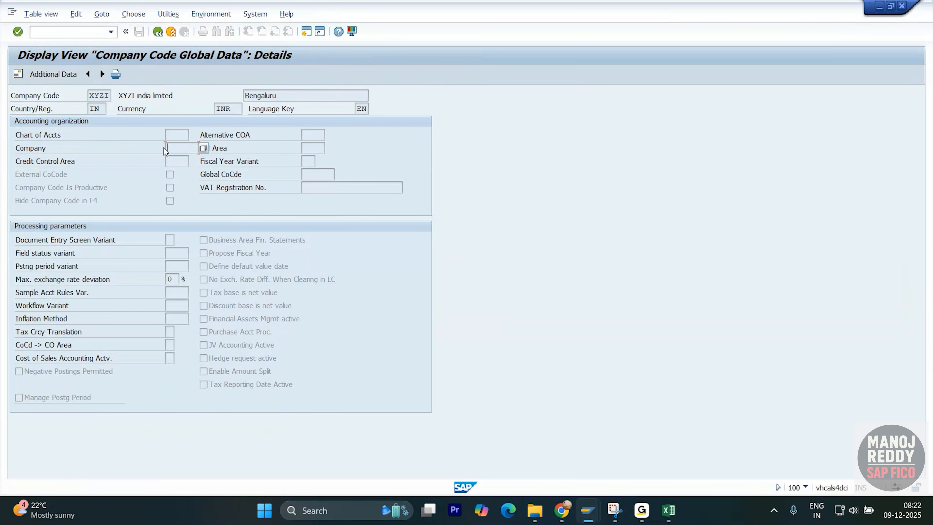
left_click(188, 134)
left_click(322, 135)
left_click(322, 149)
left_click(313, 162)
left_click(76, 250)
left_click(170, 345)
left_click(141, 360)
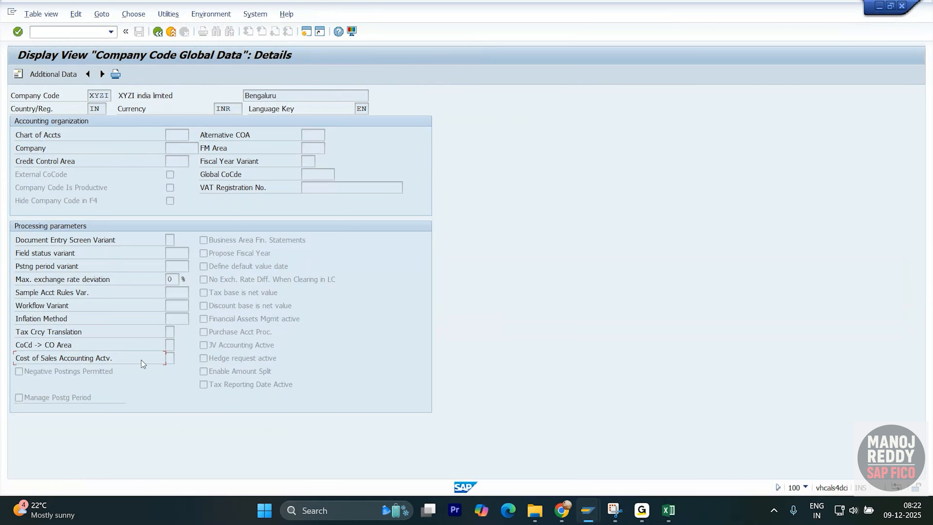
left_click(171, 360)
left_click(158, 32)
left_click(158, 32)
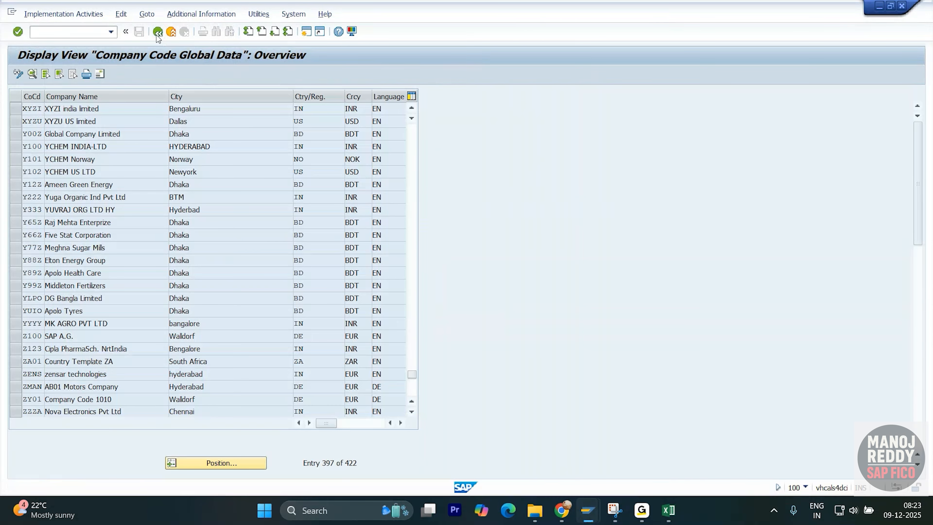
- Reopen Enter Global Parameters, view the details of company code 0003 for comparison and cancel back to the overview
left_click(72, 258)
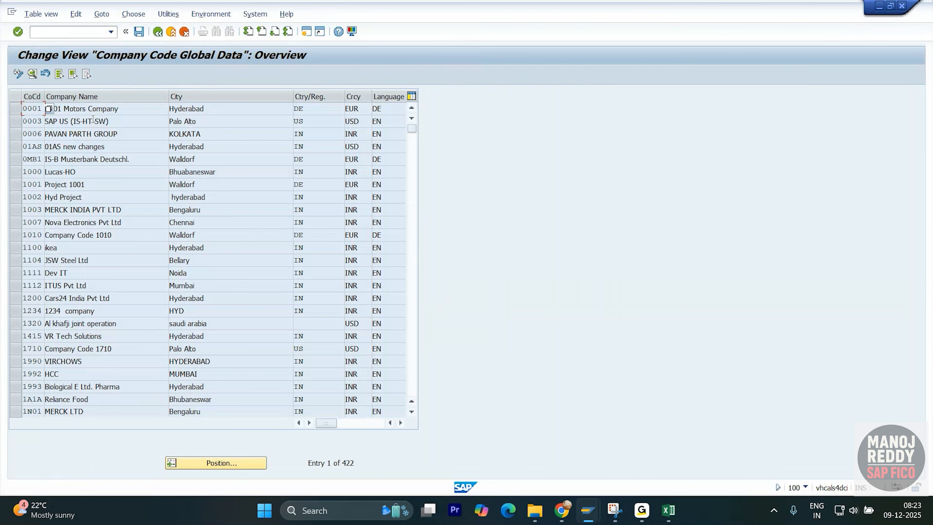
double_click(93, 120)
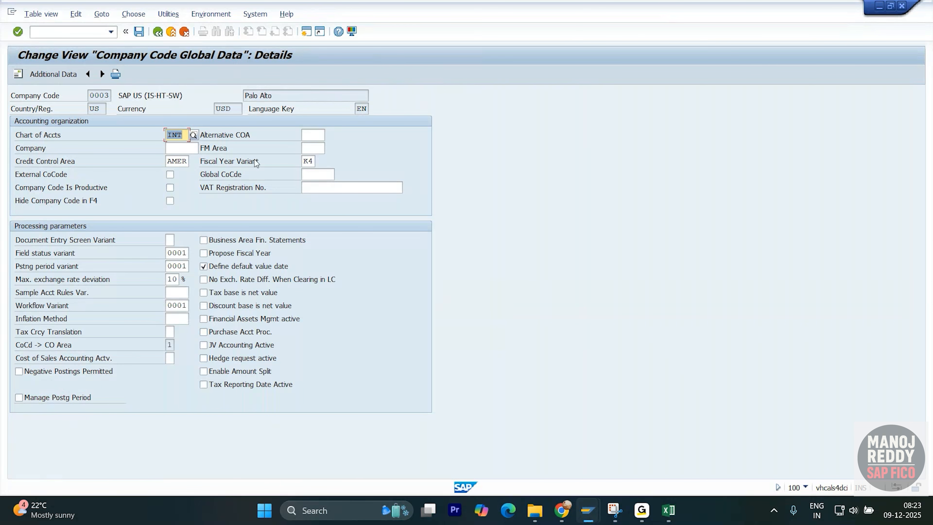
left_click(157, 33)
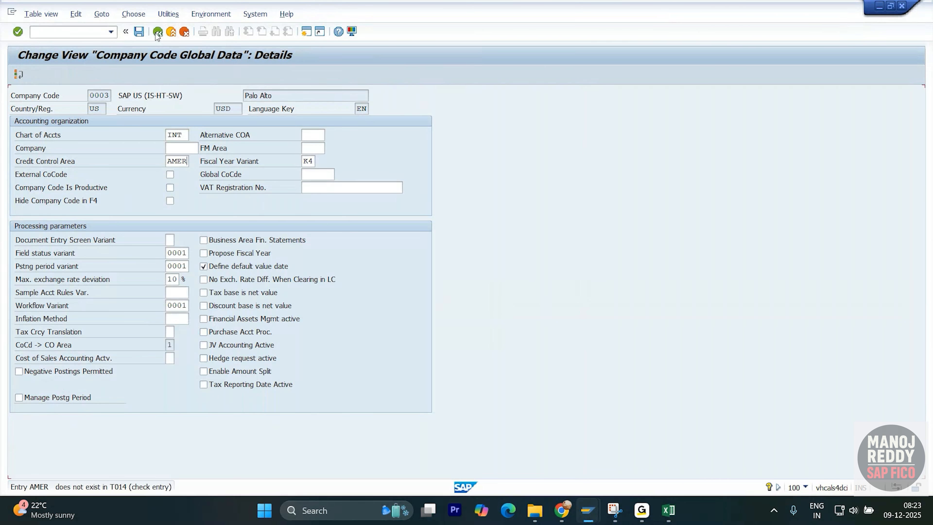
left_click(182, 33)
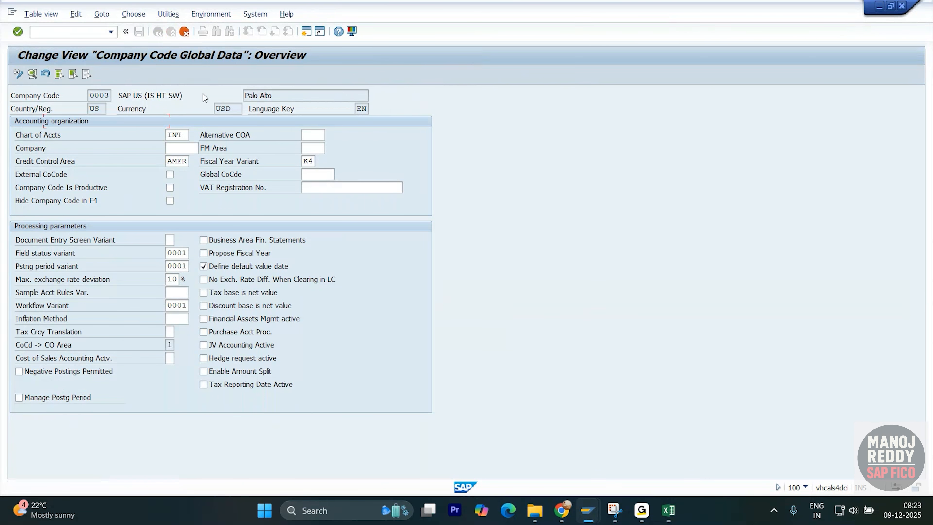
- View the credit control area in the global data details of company code 0001 and return to the overview
double_click(191, 110)
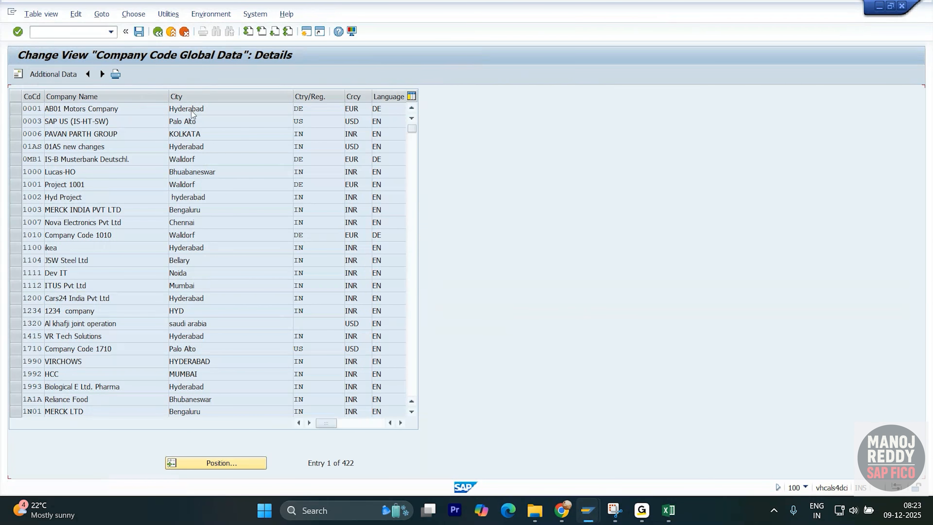
left_click(183, 160)
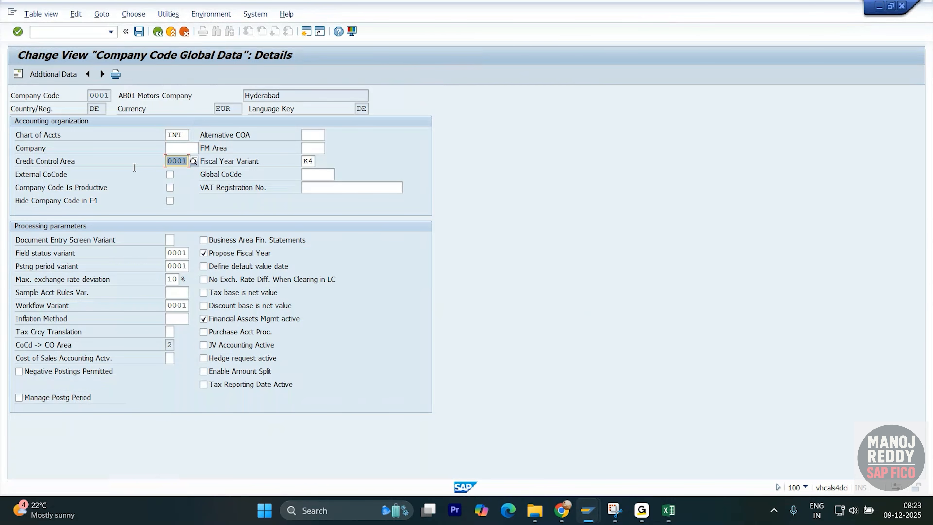
left_click(161, 35)
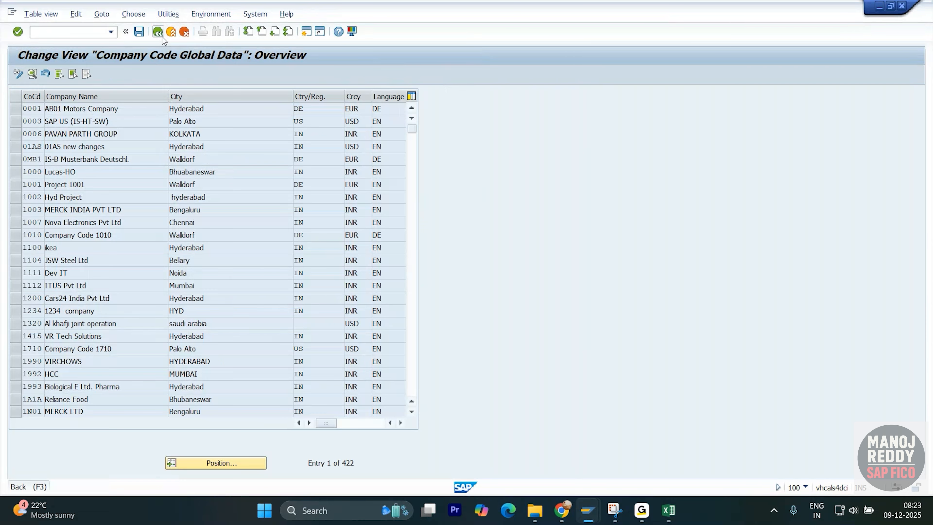
- Return to the implementation guide and look up the OBY6 entry in the SAP FICO Notes workbook
left_click(162, 37)
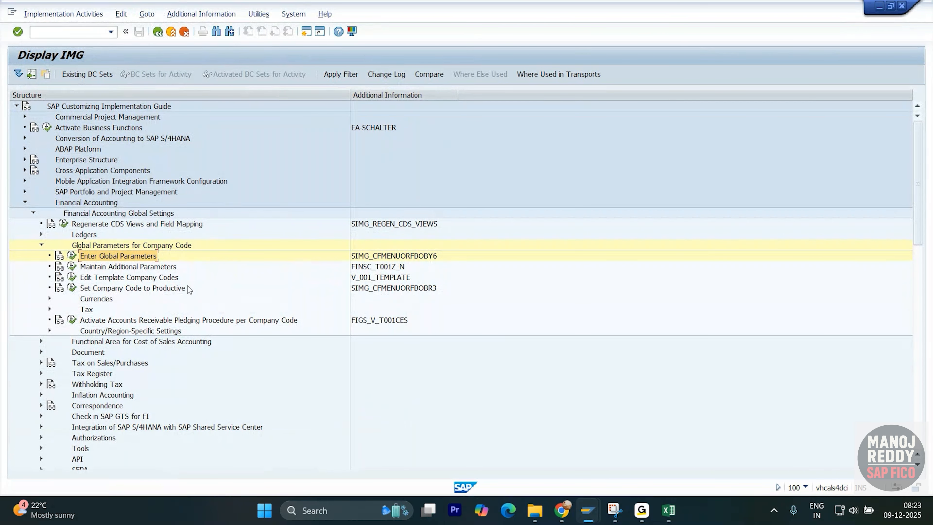
left_click(40, 245)
key("alt+Tab")
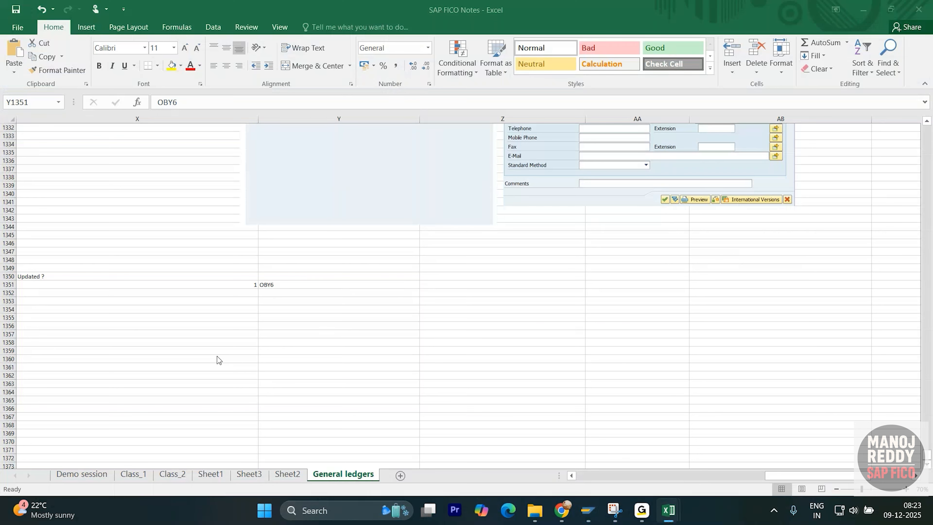
left_click(263, 285)
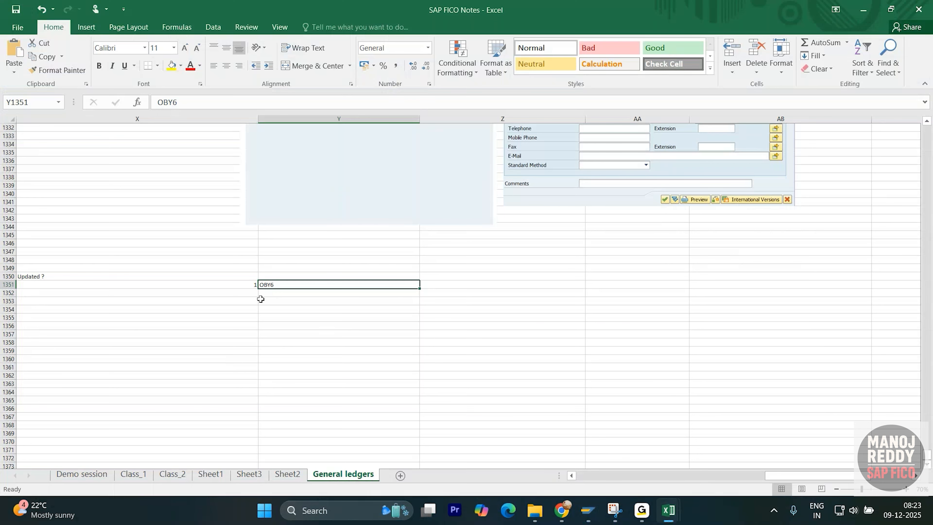
left_click(242, 304)
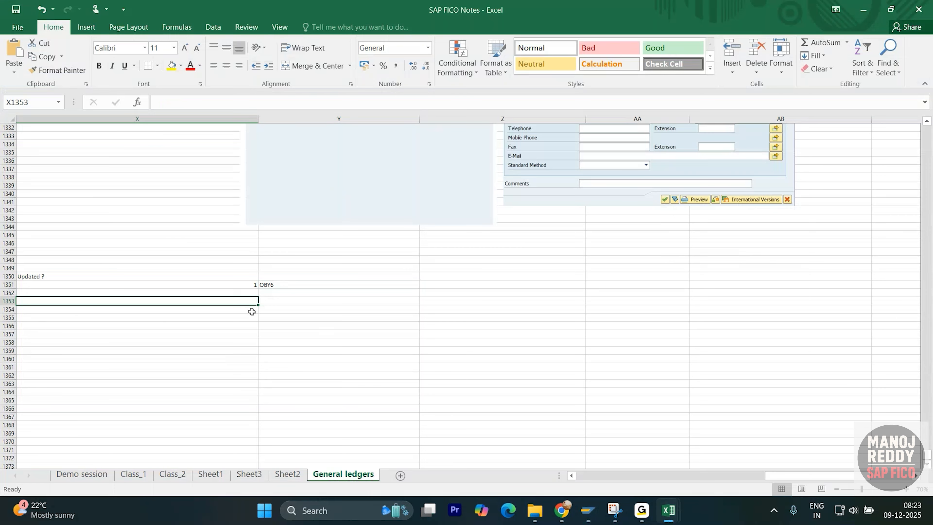
key("alt+Tab")
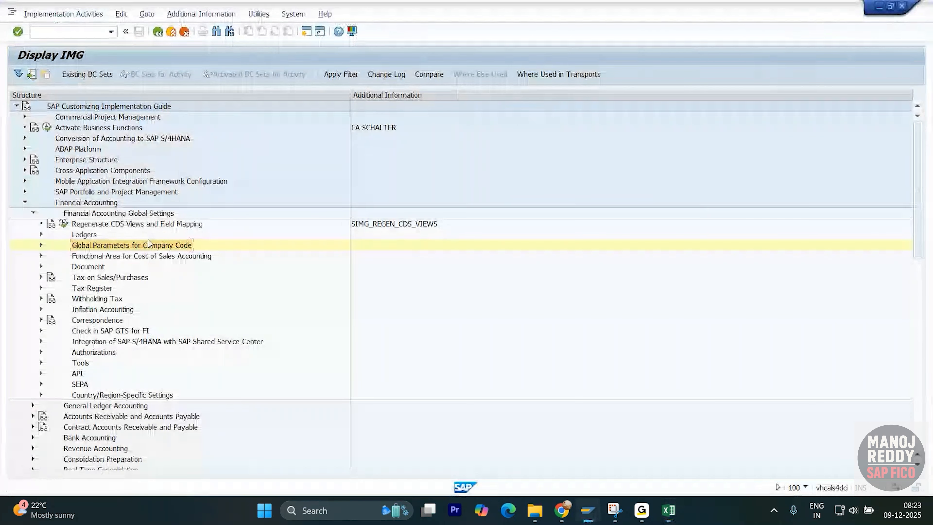
- Reopen Enter Global Parameters in SAP, position the list at company code XYZI and open the details of XYZU
left_click(42, 244)
left_click(71, 256)
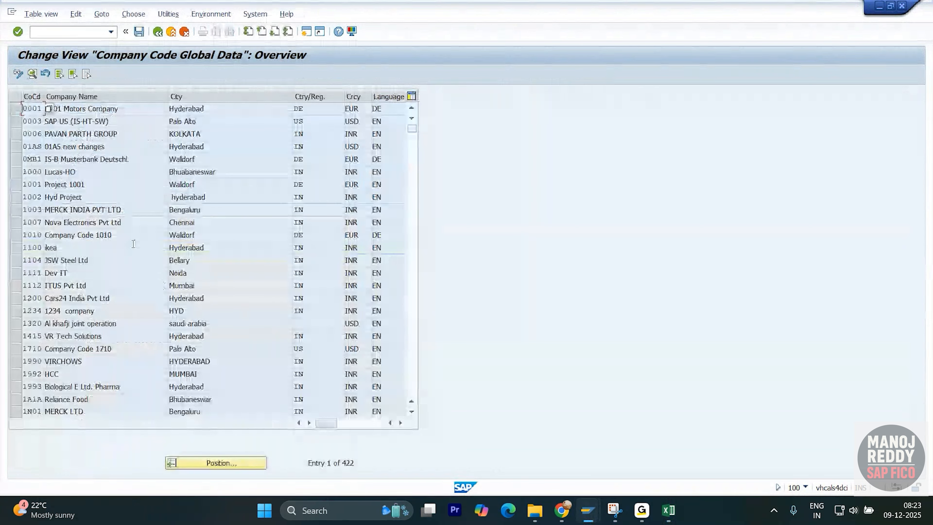
left_click(222, 463)
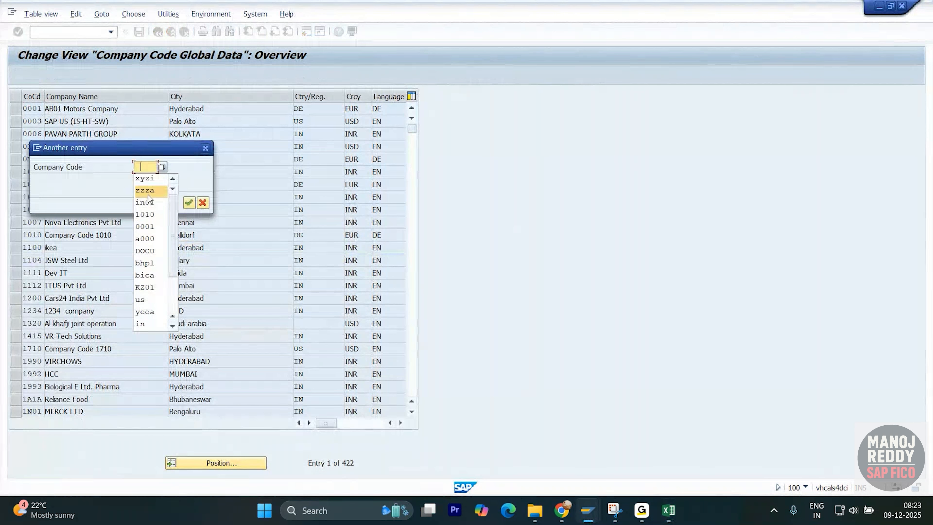
left_click(152, 178)
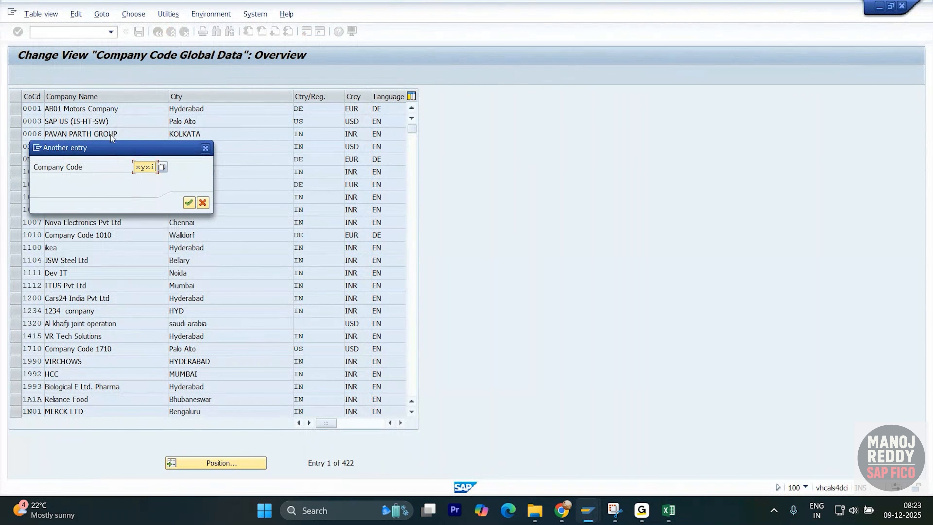
left_click(189, 202)
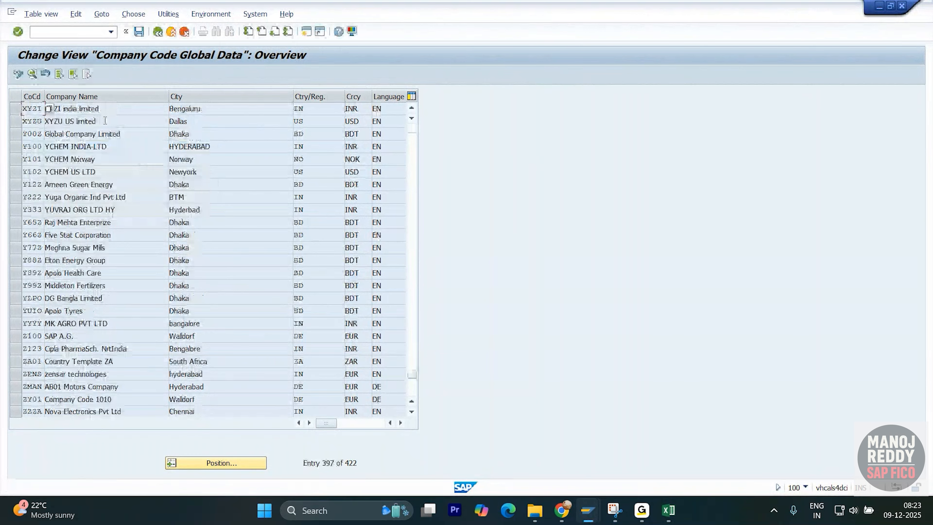
double_click(116, 118)
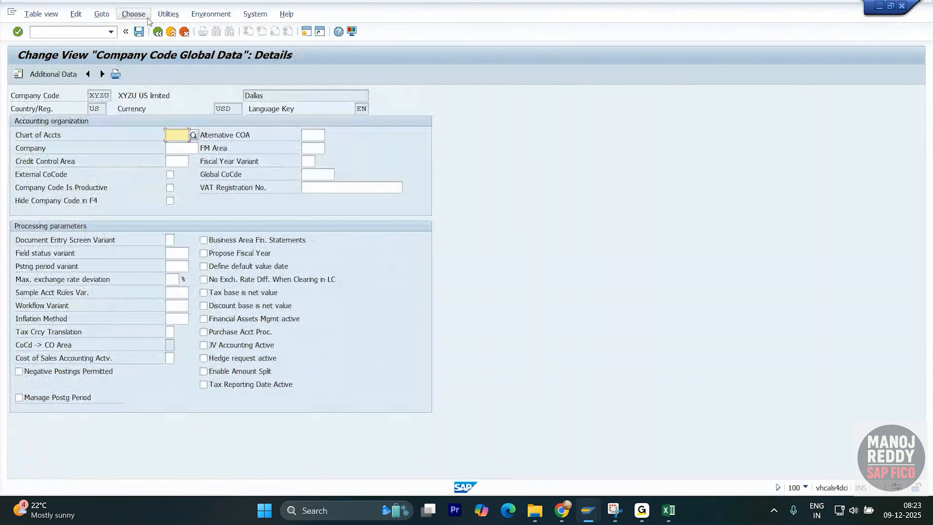
- Capture XYZU's global data details with Snipping Tool and outline the company code line with a red rectangle
left_click(615, 510)
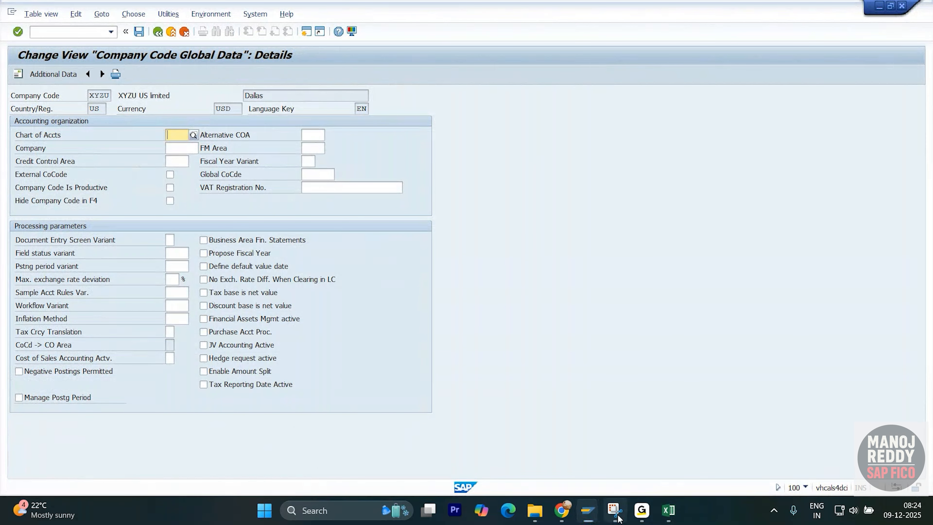
left_click(257, 33)
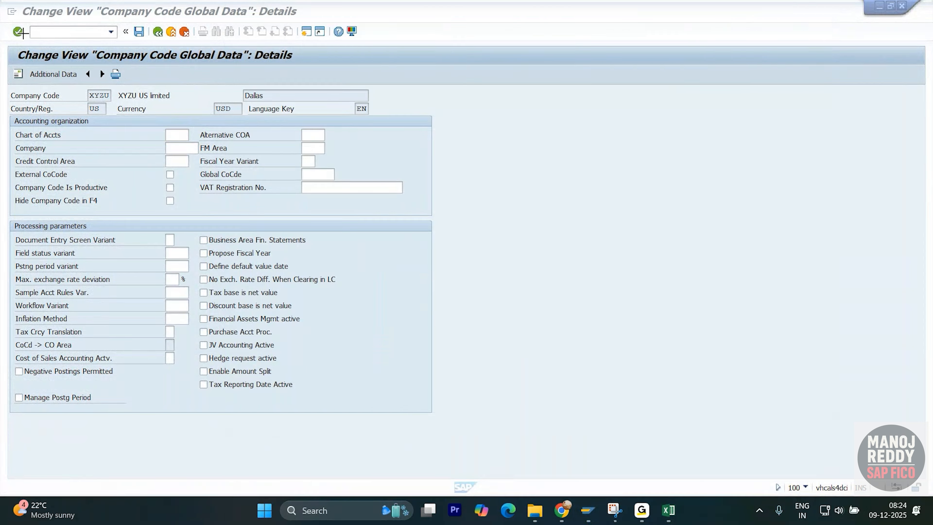
left_click_drag(4, 40, 485, 441)
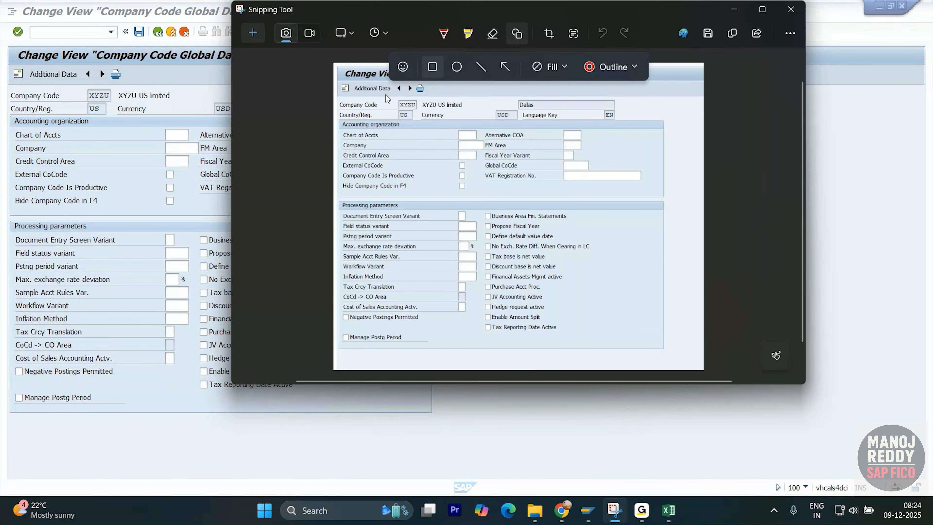
mouse_move(336, 99)
left_mouse_down()
mouse_move(351, 110)
mouse_move(476, 112)
left_mouse_up()
- Paste the annotated XYZU screenshot at cell Y1353 of the General ledgers sheet in SAP FICO Notes
key("alt+Tab")
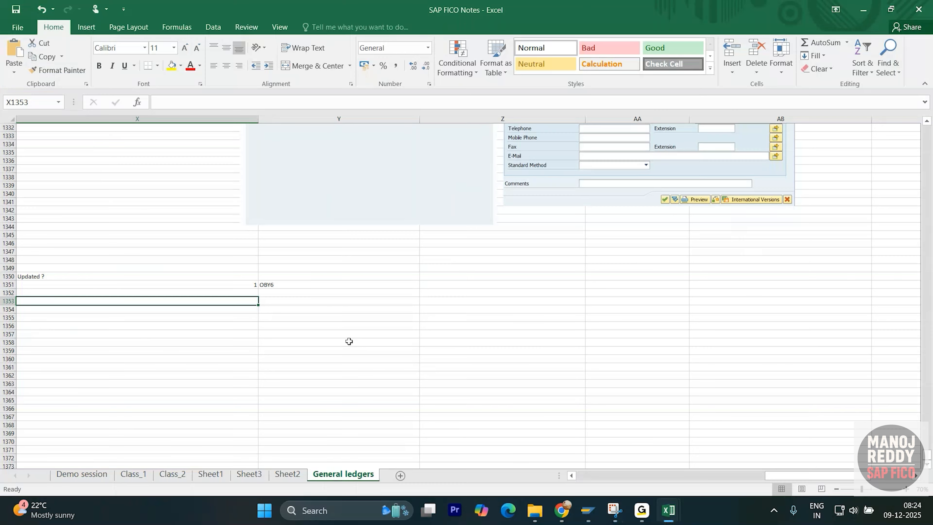
left_click(366, 308)
left_click(352, 300)
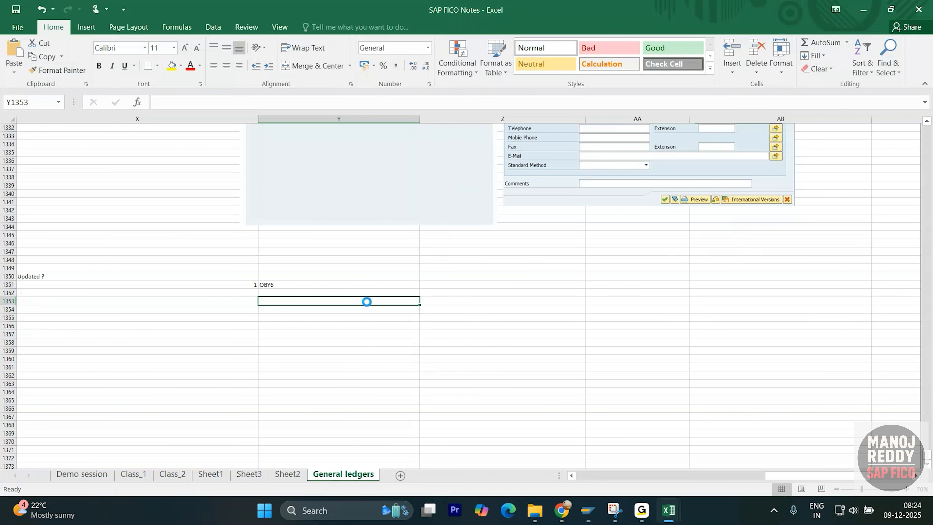
key("ctrl+v")
- Switch to SAP, return to the company code overview and open the global data details of XYZI
key("alt+Tab")
key("alt+Tab")
key("alt+Tab")
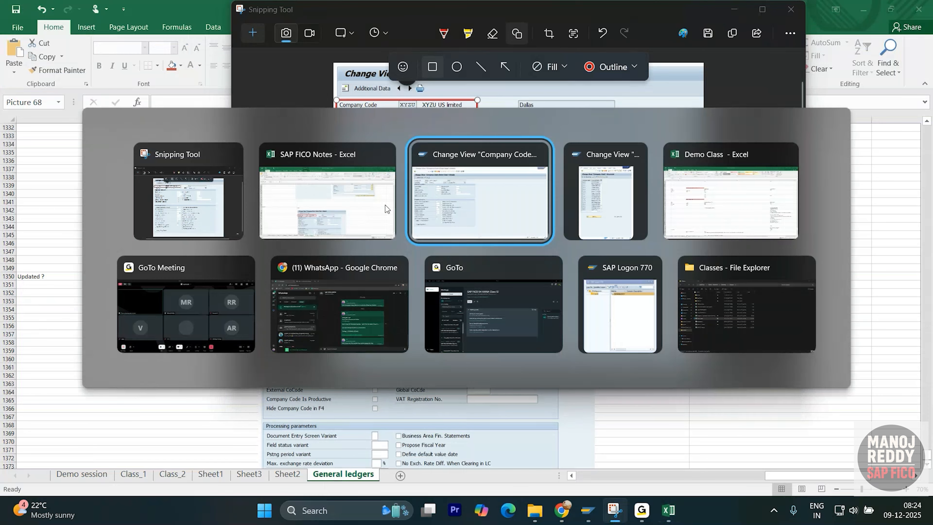
key("F3")
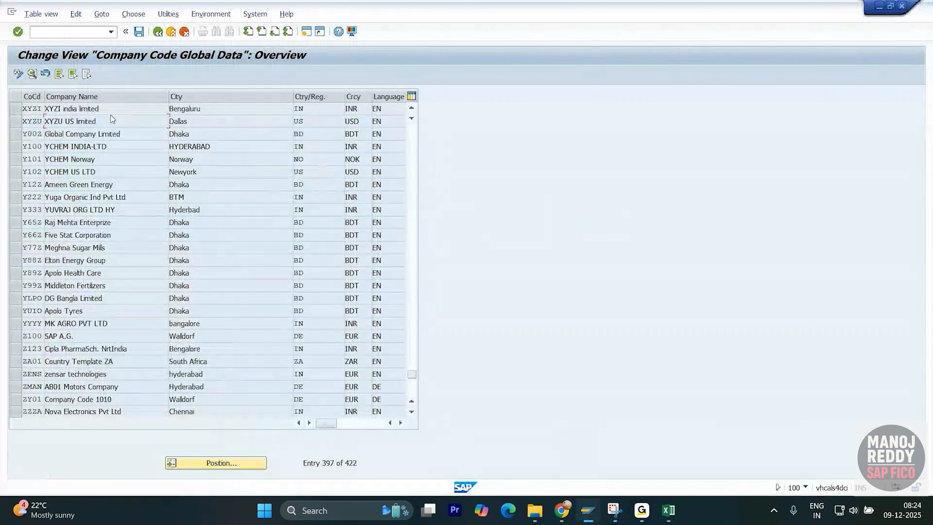
double_click(118, 107)
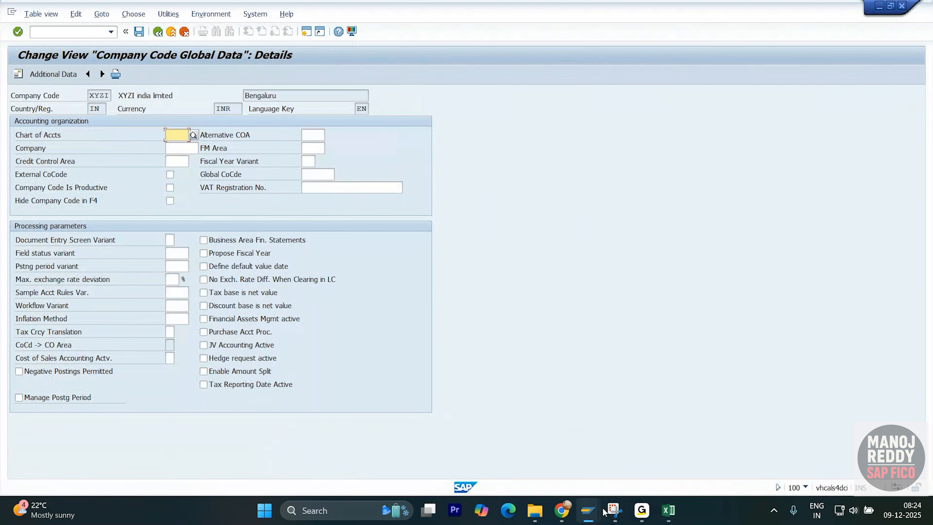
- Capture XYZI's global data details screen with Snipping Tool
left_click(610, 511)
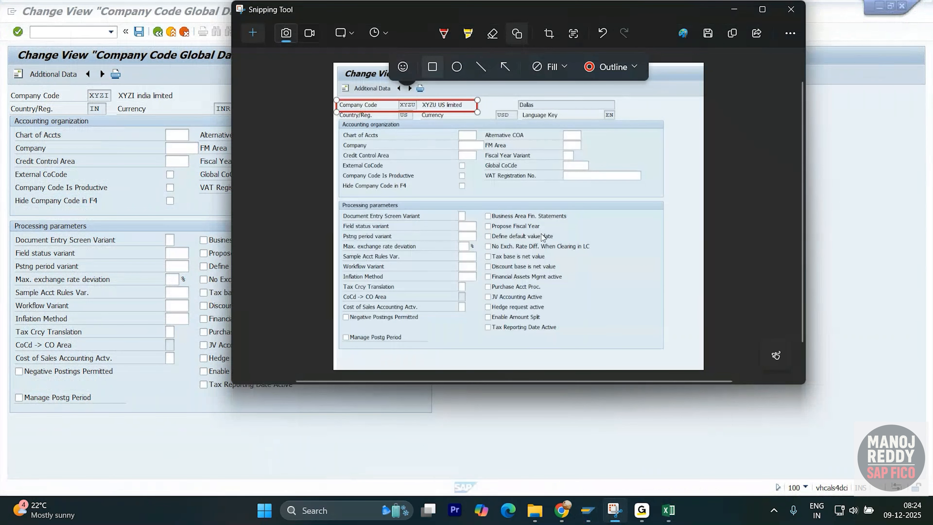
left_click(255, 38)
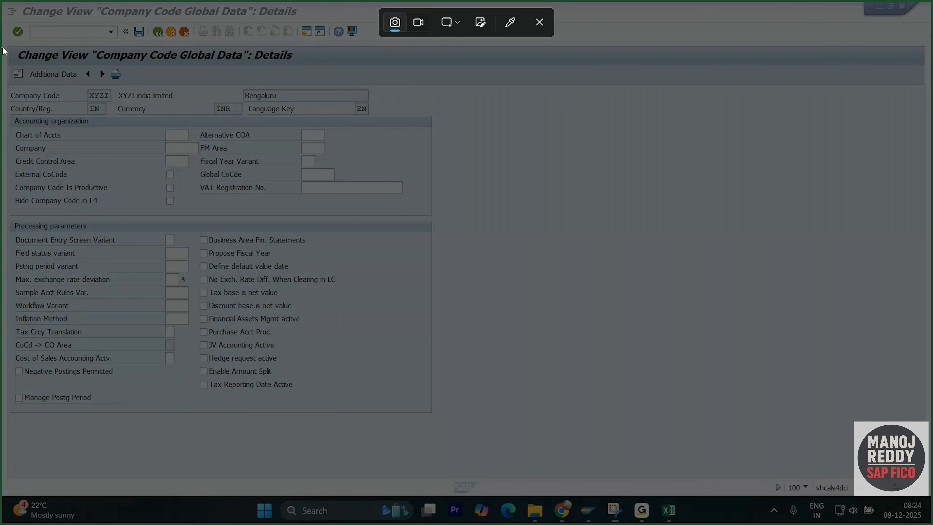
left_click_drag(8, 46, 484, 449)
- Paste the XYZI screenshot into the SAP FICO Notes workbook and align it beside the XYZU screenshot
key("alt+Tab")
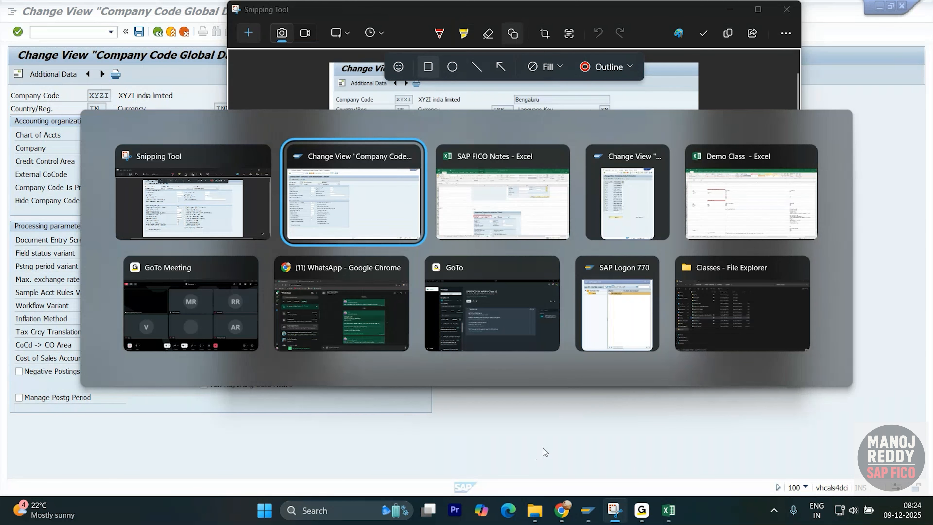
key("alt+Tab")
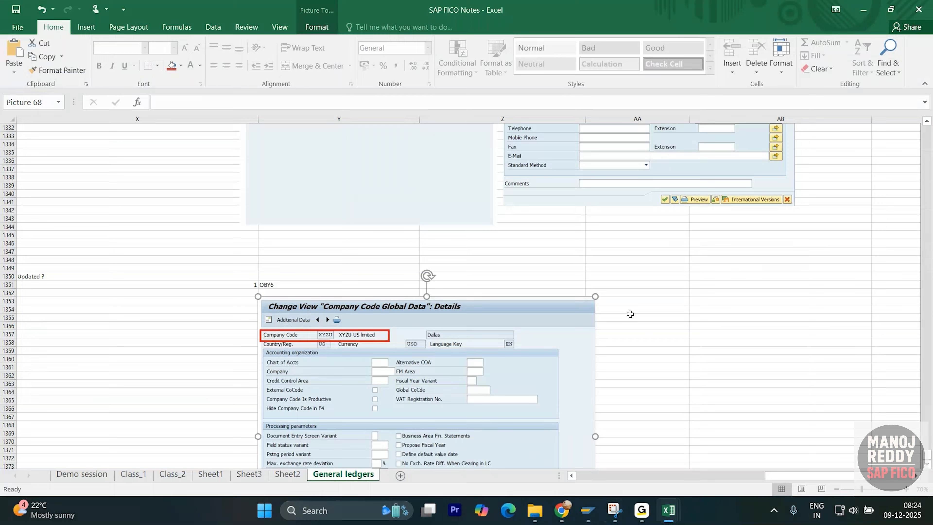
left_click(637, 301)
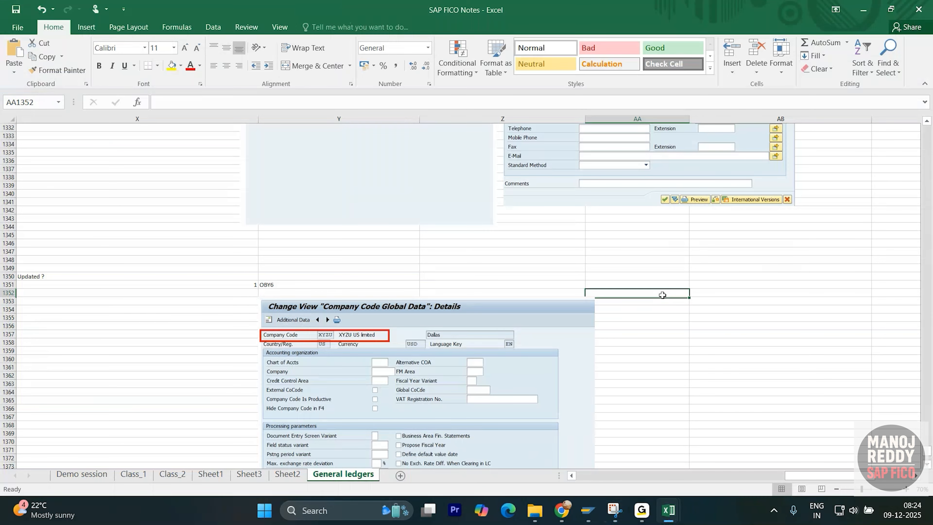
left_click(707, 301)
key("ctrl+v")
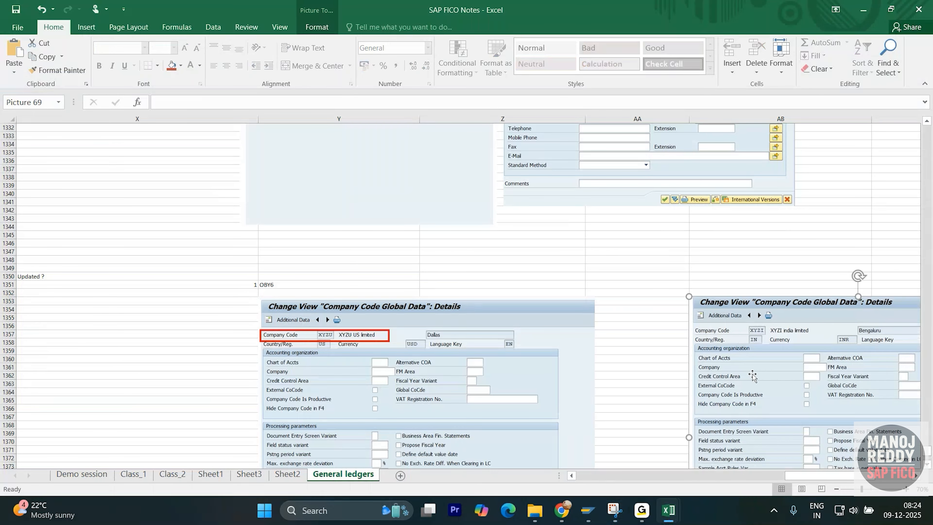
left_click_drag(757, 381, 682, 381)
- Enter item number 2 in cell X1390, below the two global data screenshots
left_click(170, 374)
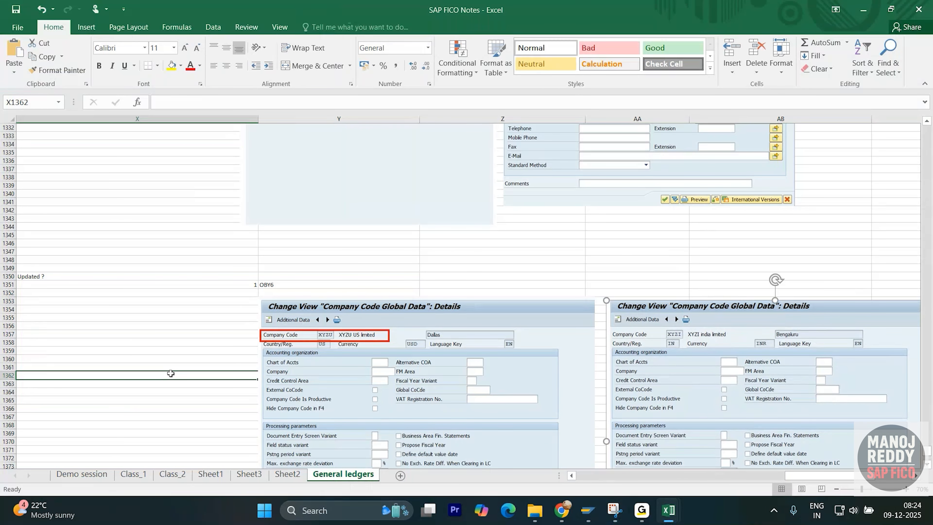
scroll(175, 371, "down", 9)
left_click(198, 383)
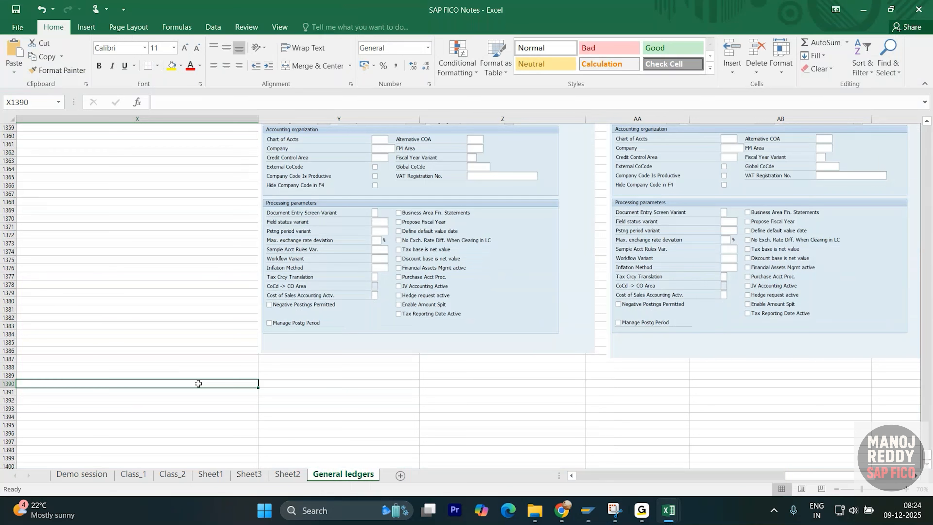
type("2")
key("Tab")
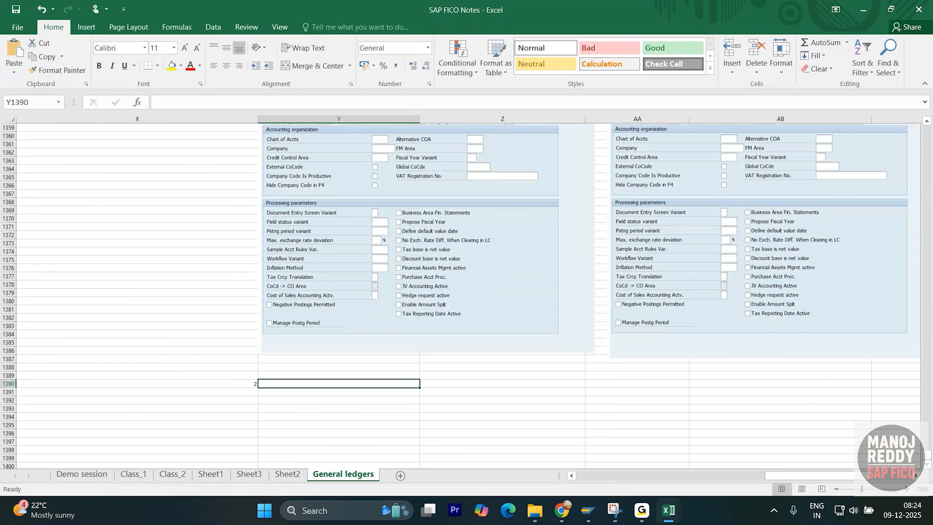
key("alt+Tab")
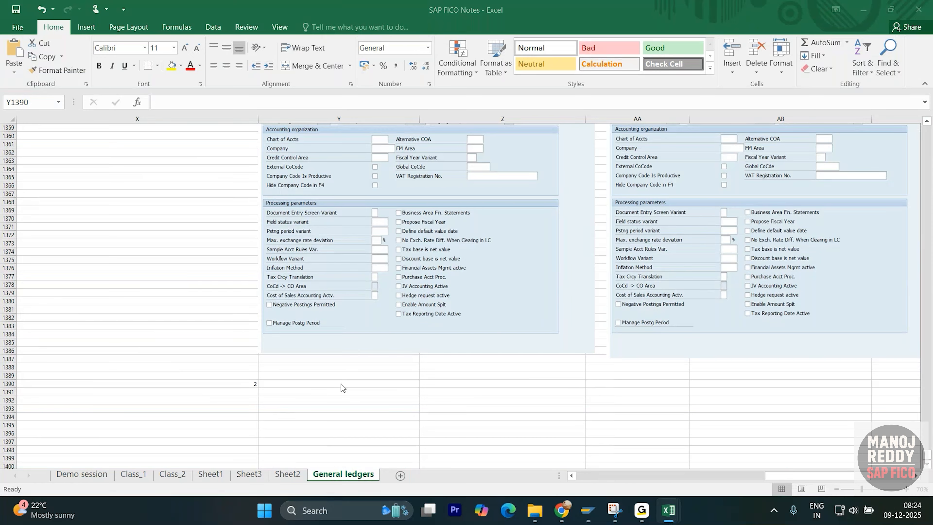
- Enter the heading "ledgers" in cell Y1390, beside item number 2
left_click(290, 386)
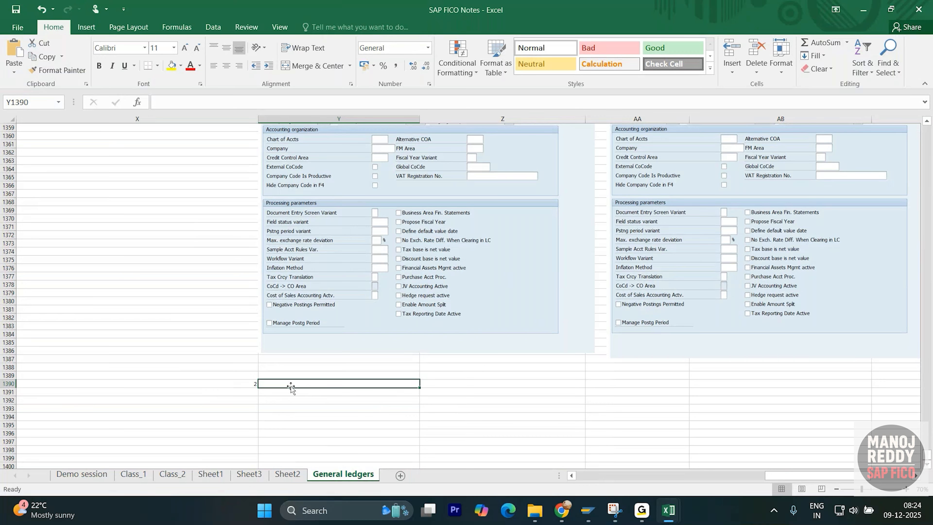
type("ledgers")
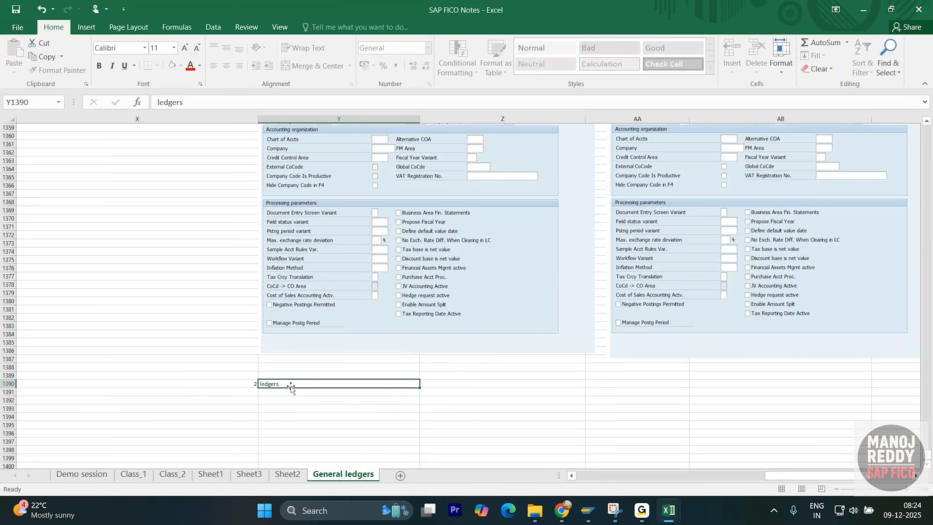
key("Return")
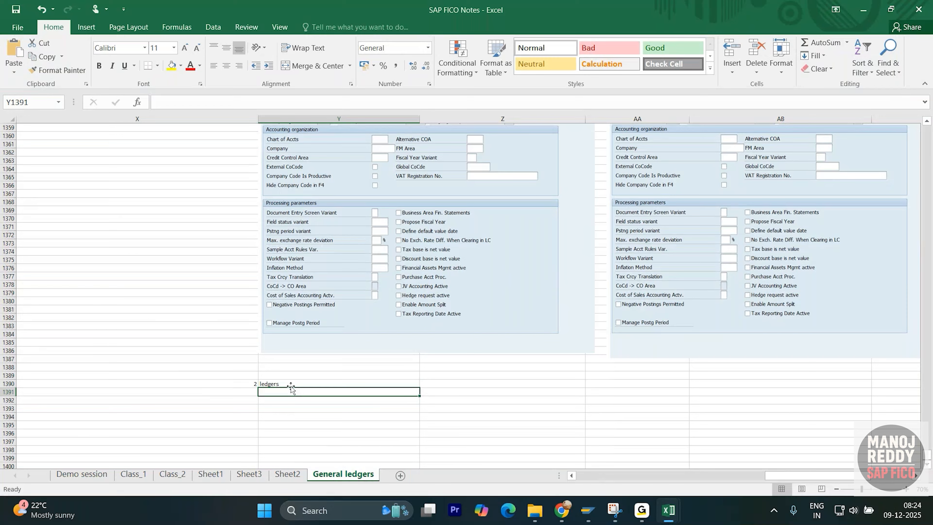
- Enter the note "Assign your company code to Leading ledger" in Y1391 and the ledger ID 0L in Z1391
type("Assig")
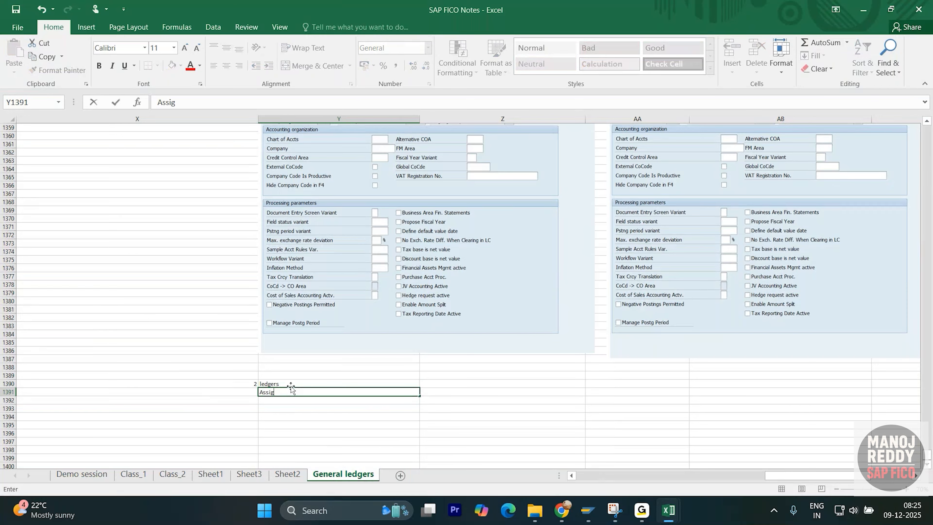
type("n your company code to")
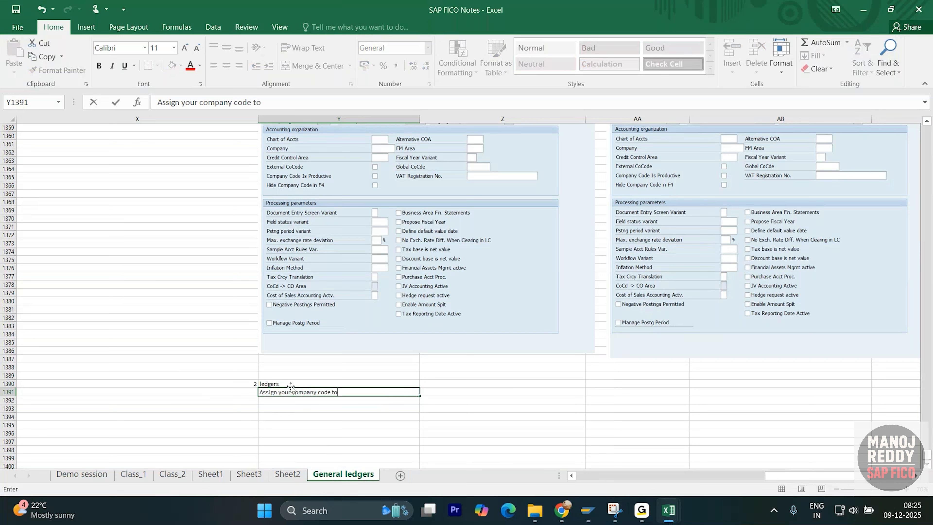
type(" Leading ledger")
key("Tab")
type("0")
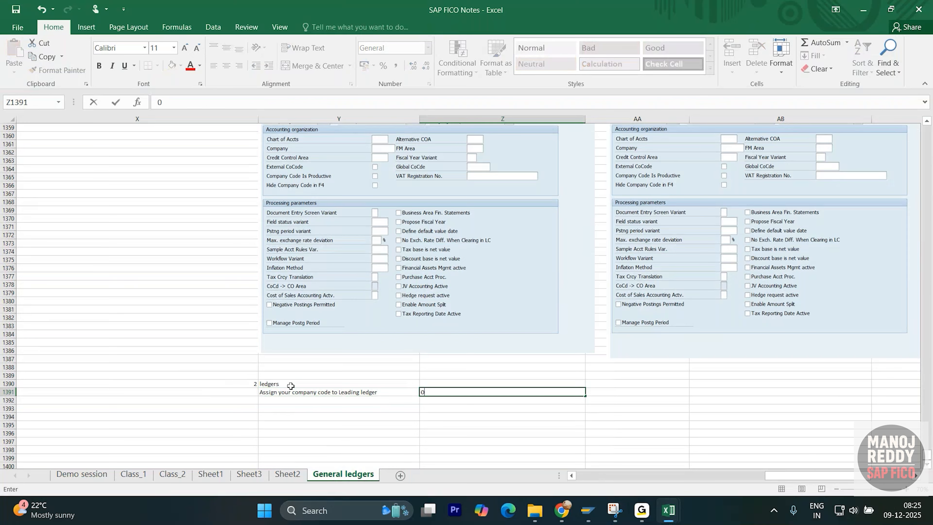
key("Return")
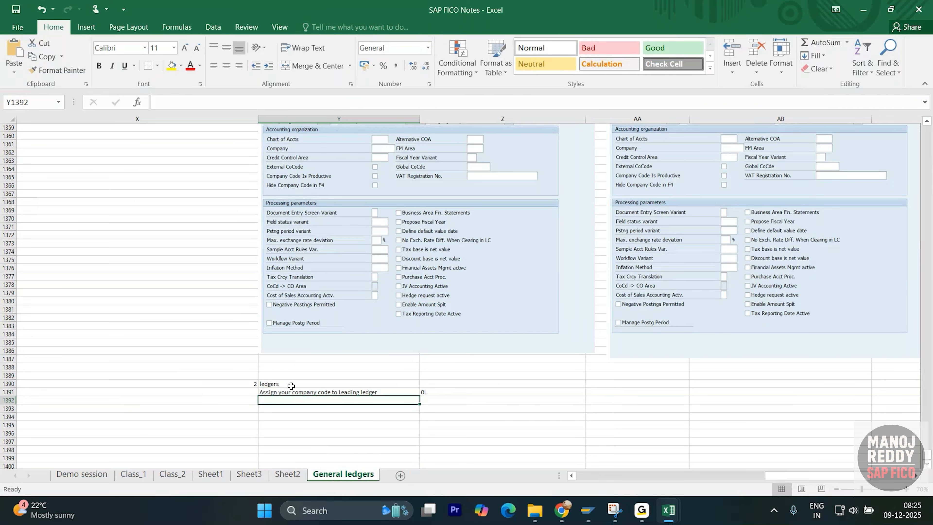
- Add the note "define your company code currency as the 1st currency i.e Local currency" in cell Y1392
type("define")
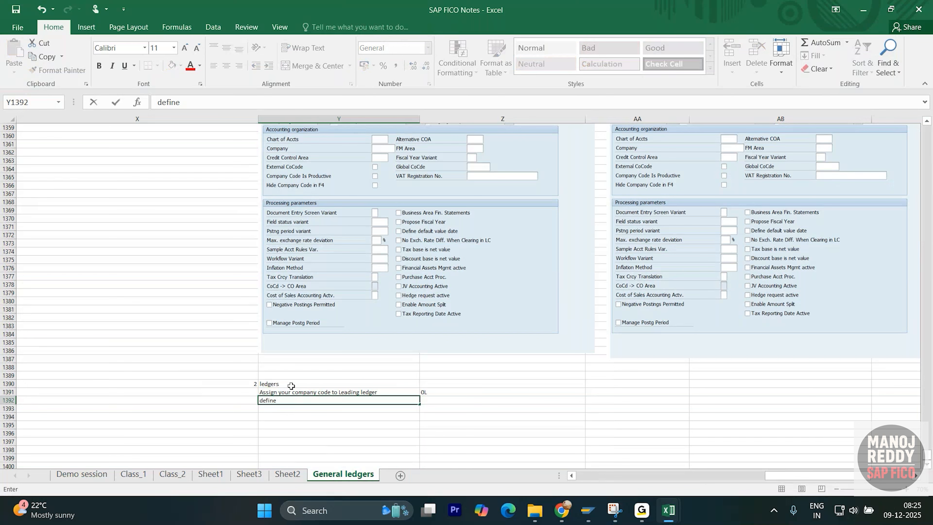
type(" your company code curr")
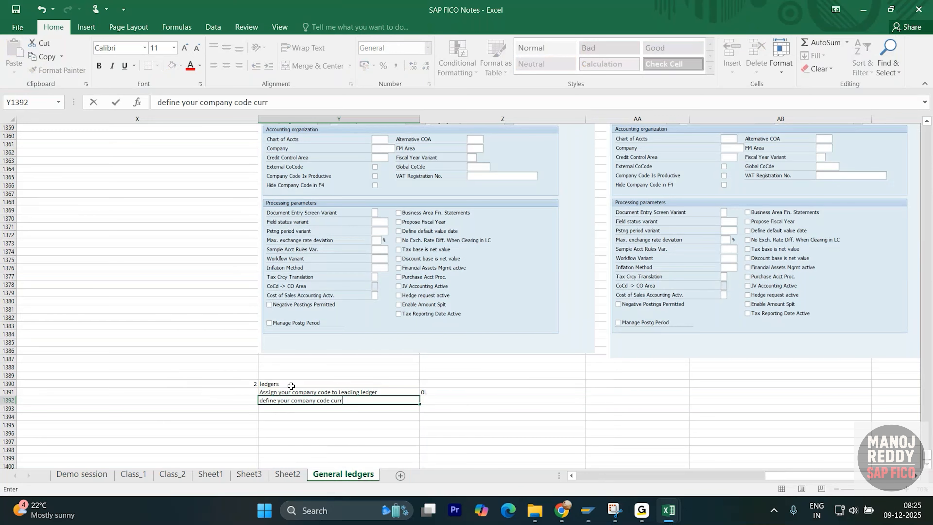
type("ency as the 1st currency i.e")
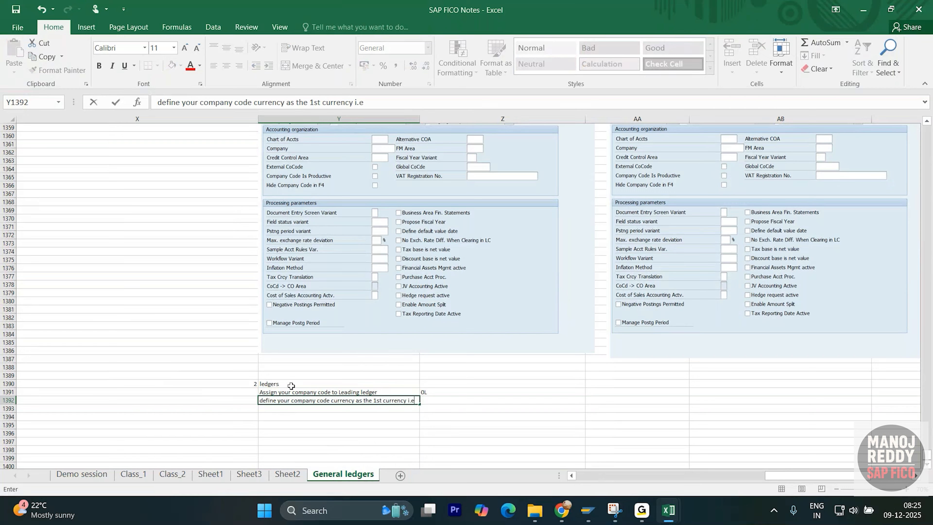
type(" Local currencvy")
key("Return")
- Correct the spelling of the last word in the Y1392 note to "currency"
scroll(291, 385, "up", 1)
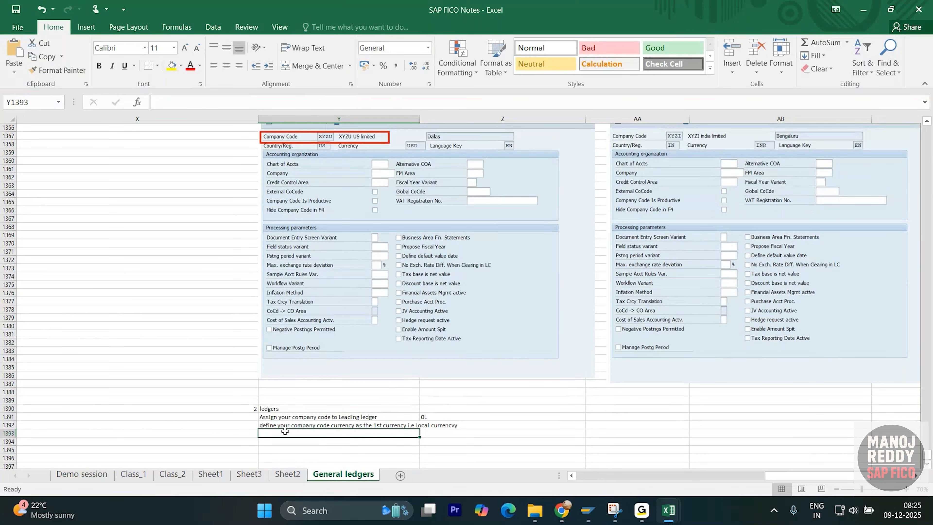
left_click(308, 425)
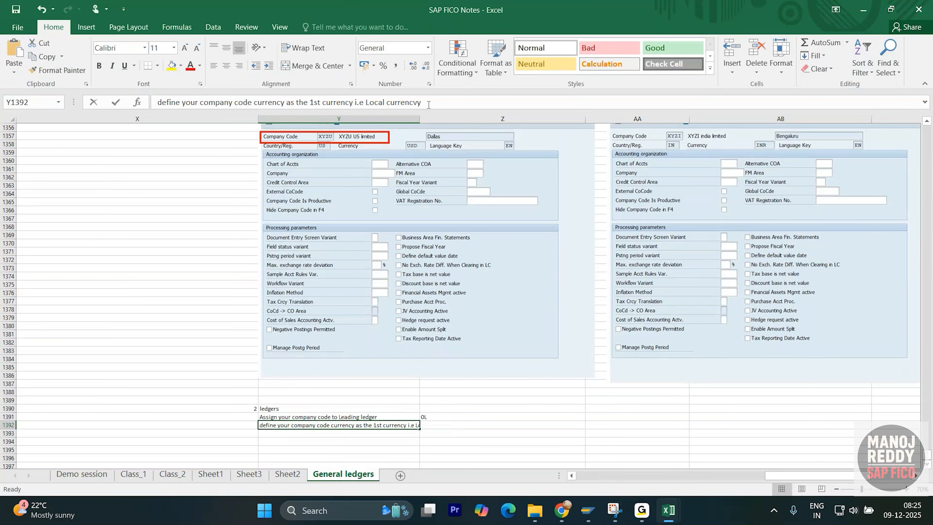
left_click(418, 103)
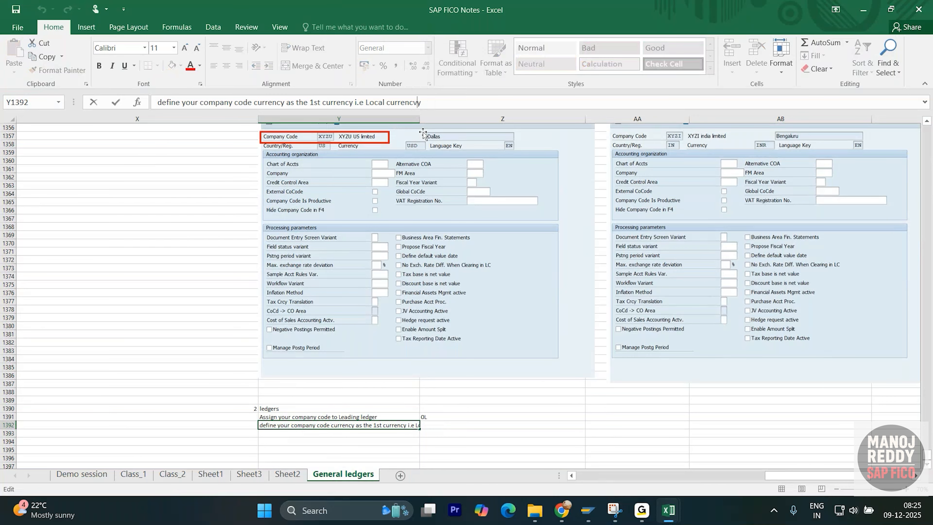
key("BackSpace")
left_click(406, 449)
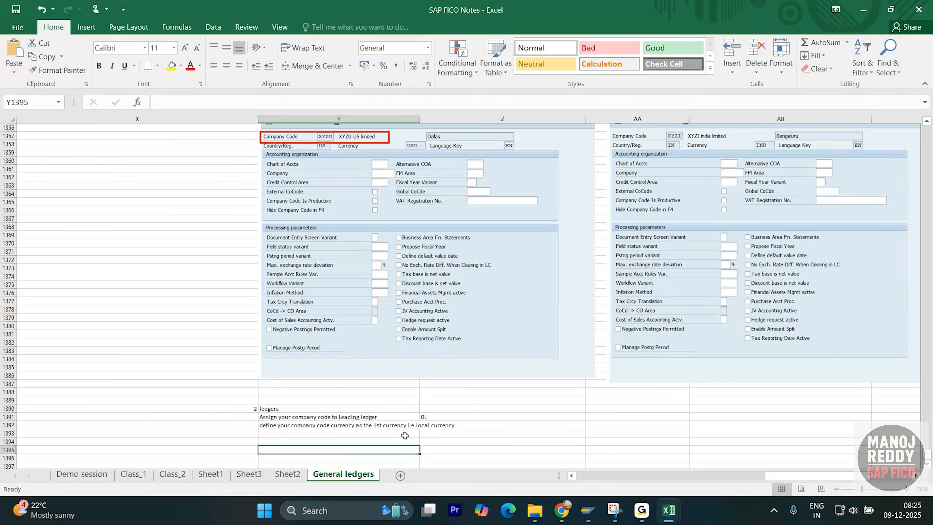
- Make the ledger ID 0L in cell Z1391 bold
scroll(405, 435, "down", 1)
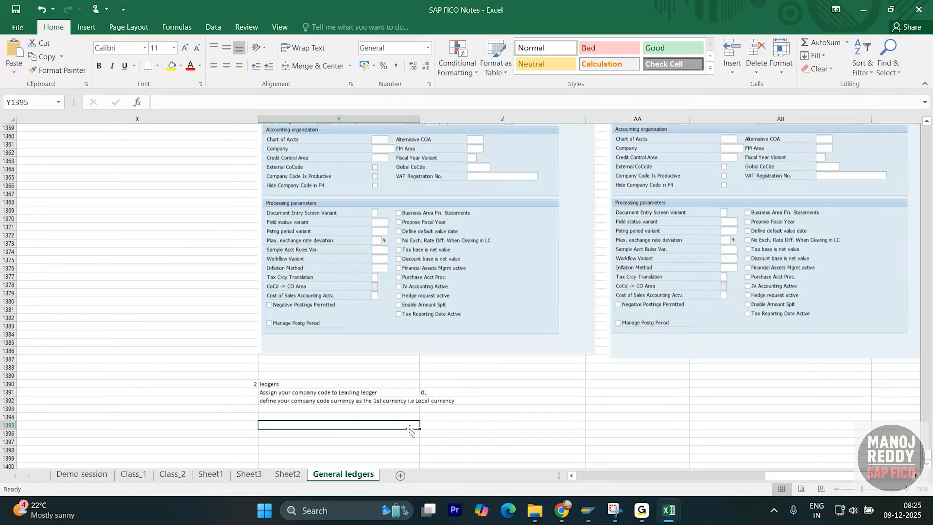
left_click(445, 393)
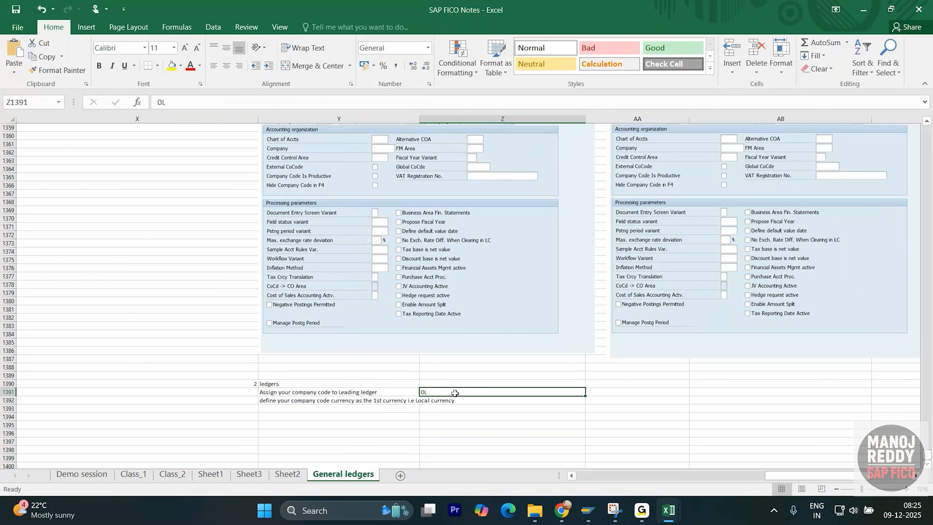
key("ctrl+b")
left_click(415, 425)
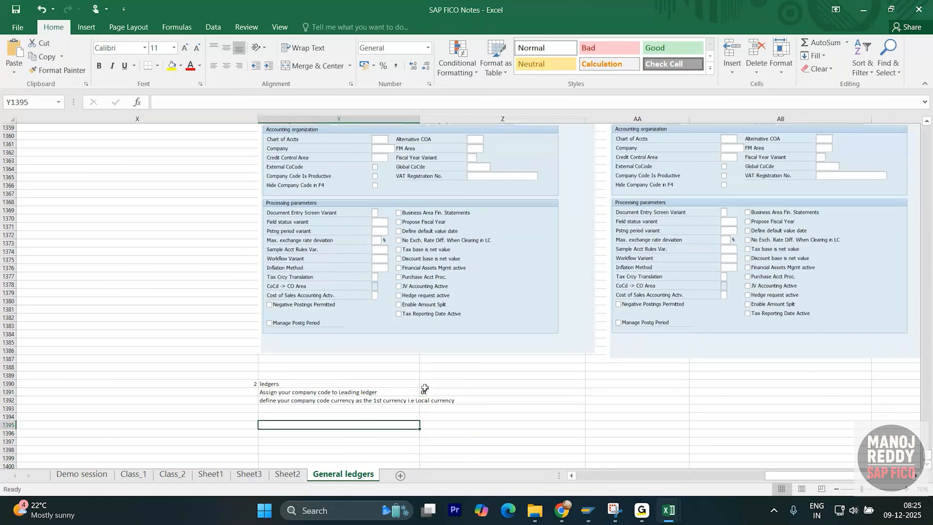
left_click(431, 392)
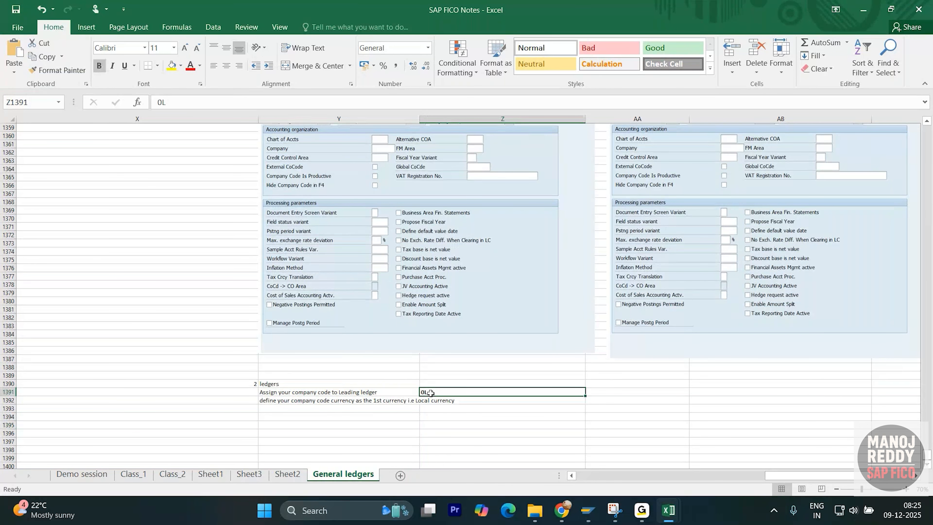
- Enter "currencies" in Y1394 with the value 8 in Z1394, and the value 2 in Z1395
scroll(433, 393, "down", 2)
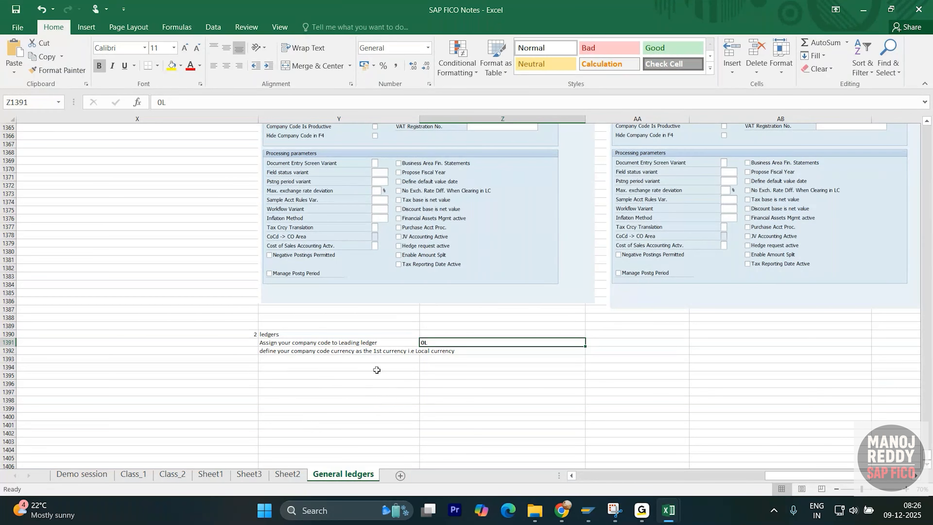
left_click(384, 352)
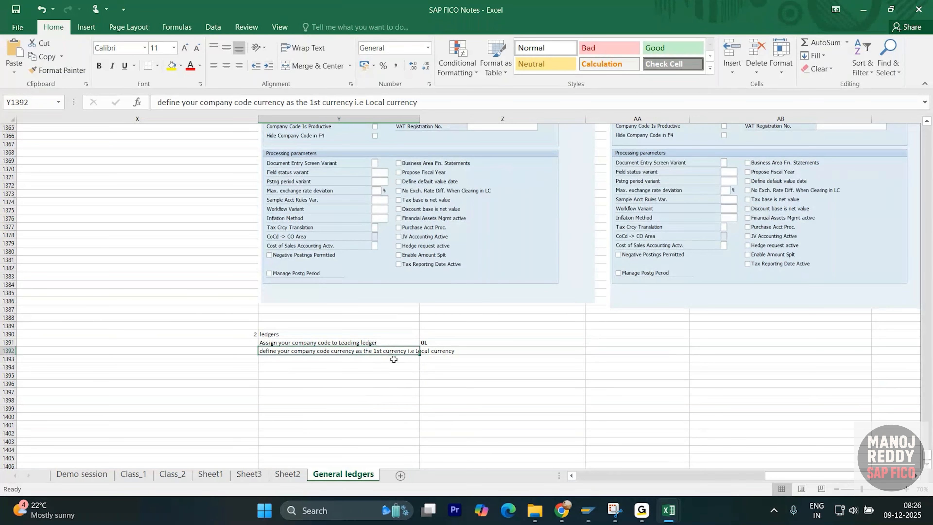
left_click(381, 368)
type("curren")
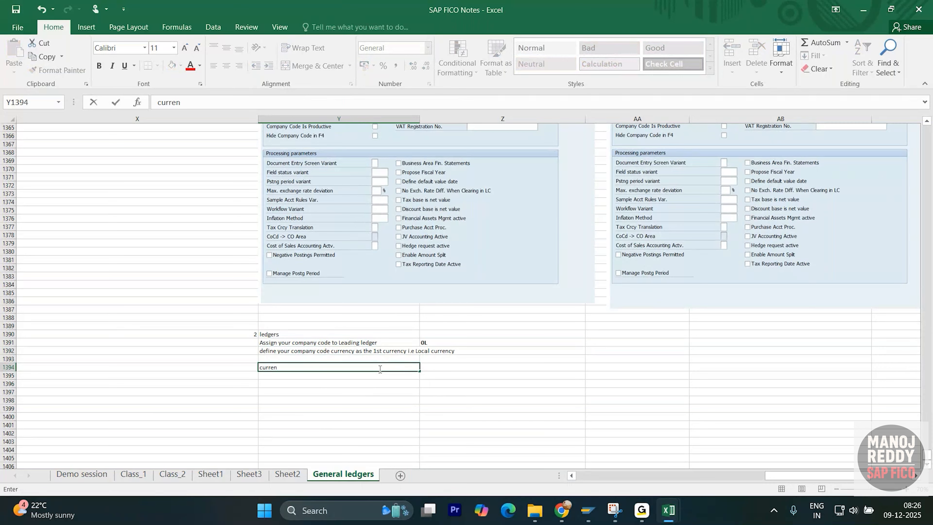
type("cies")
left_click(474, 367)
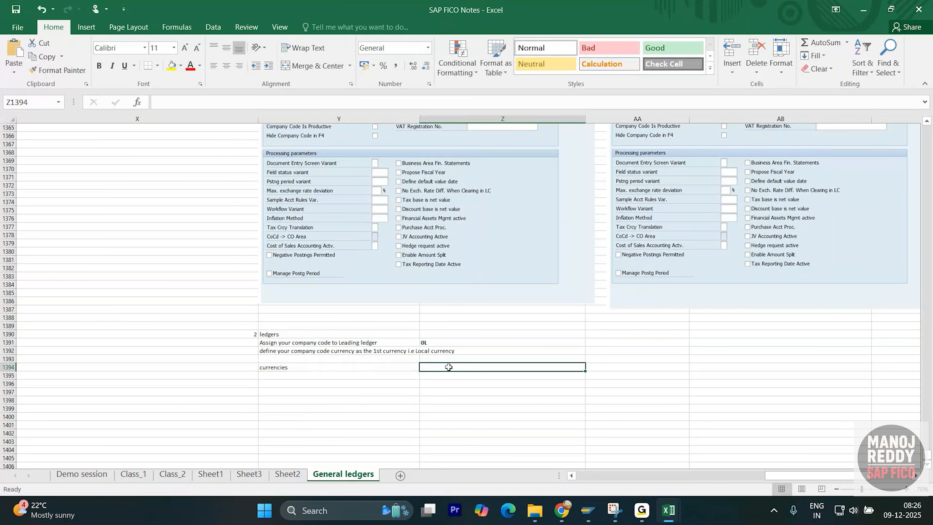
type("8")
left_click(450, 384)
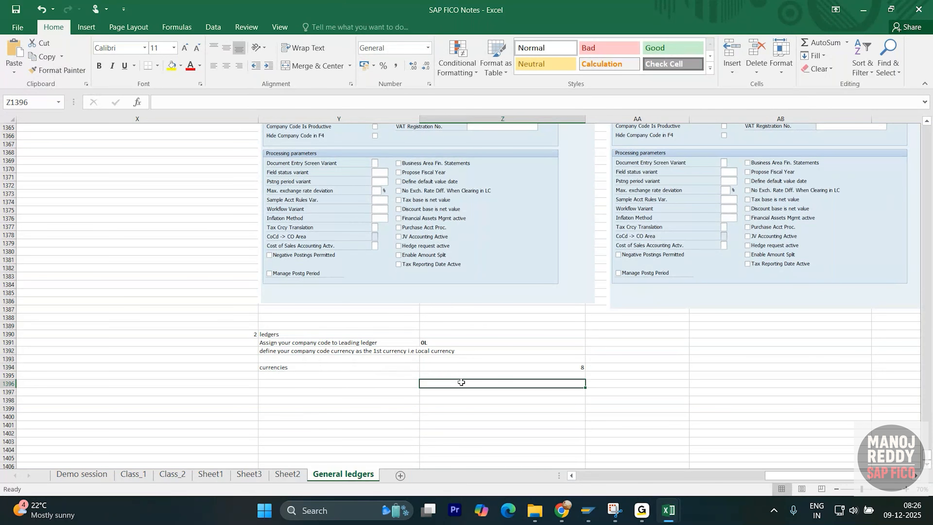
left_click(481, 376)
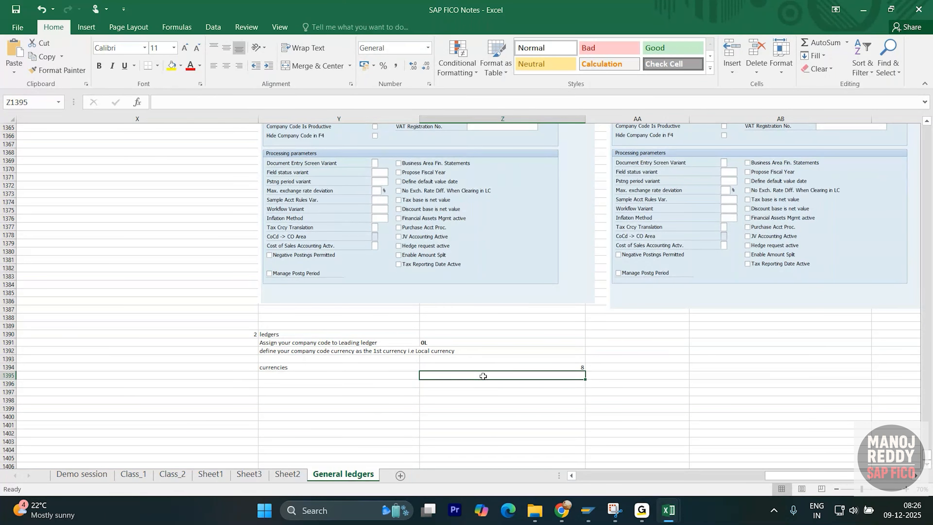
type("2")
left_click(492, 400)
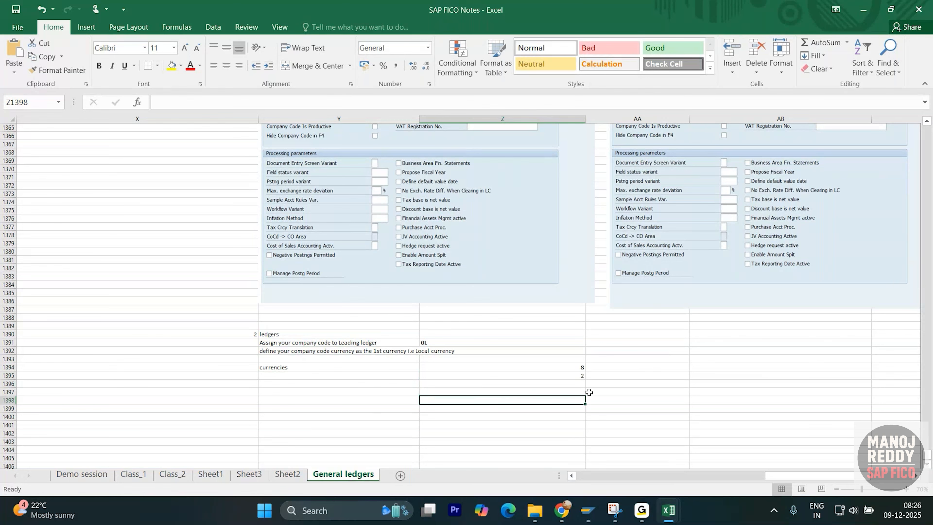
- List "company code" in AA1395 and "controlling area" in AA1396, beside the value 2
left_click(624, 375)
type("c")
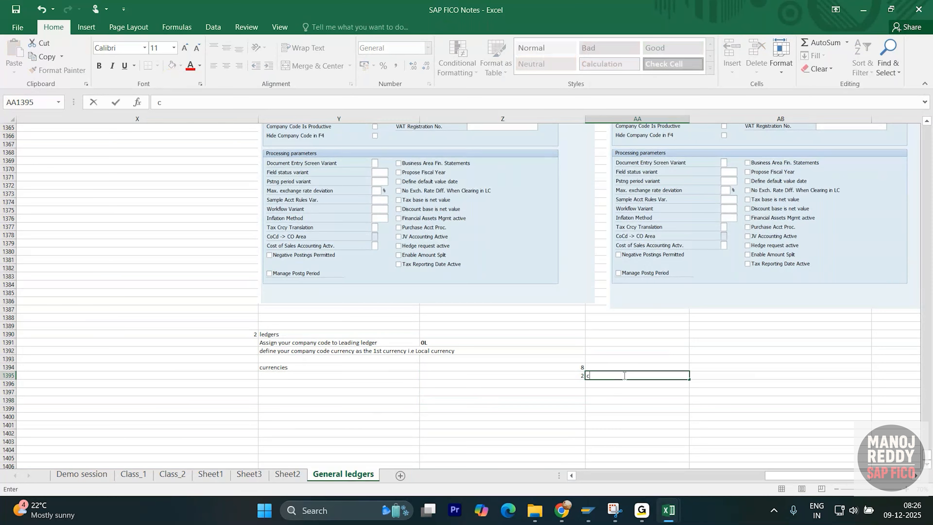
type("ompany code")
key("Return")
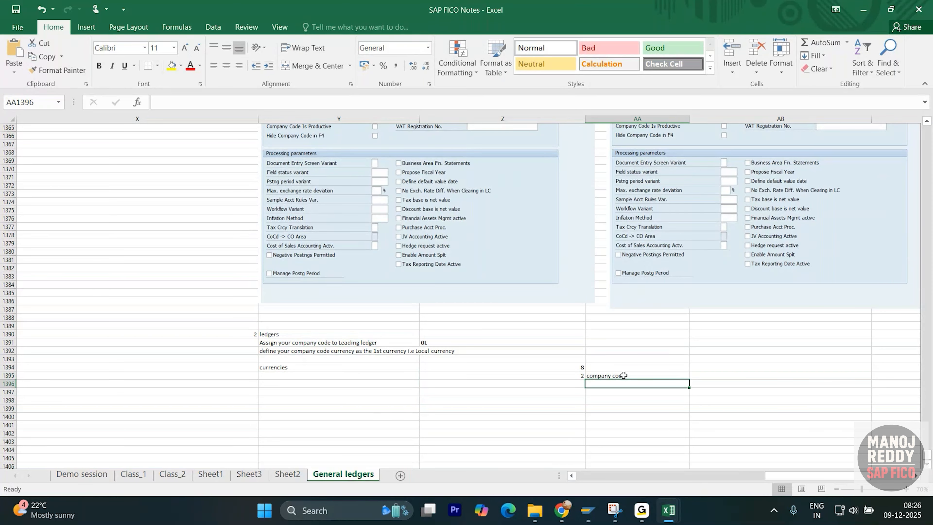
type("contro")
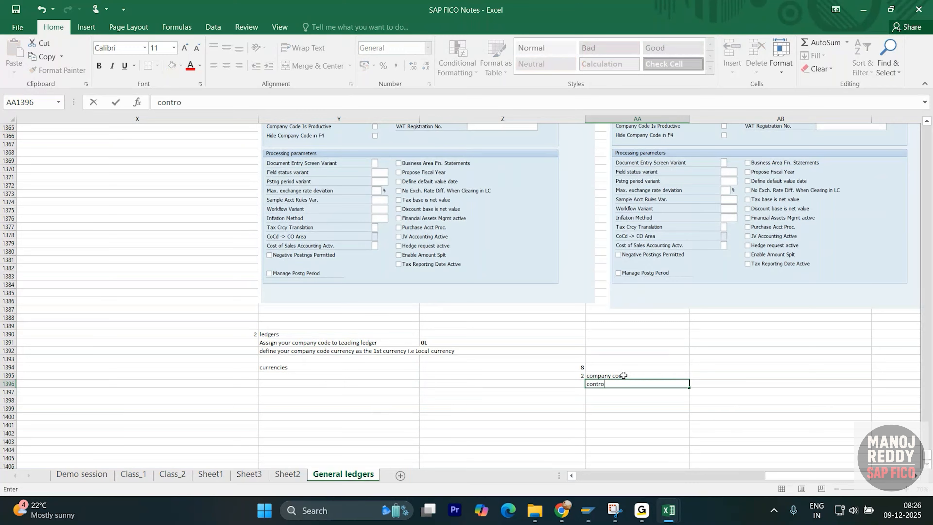
type("lling area")
key("Return")
left_click(626, 384)
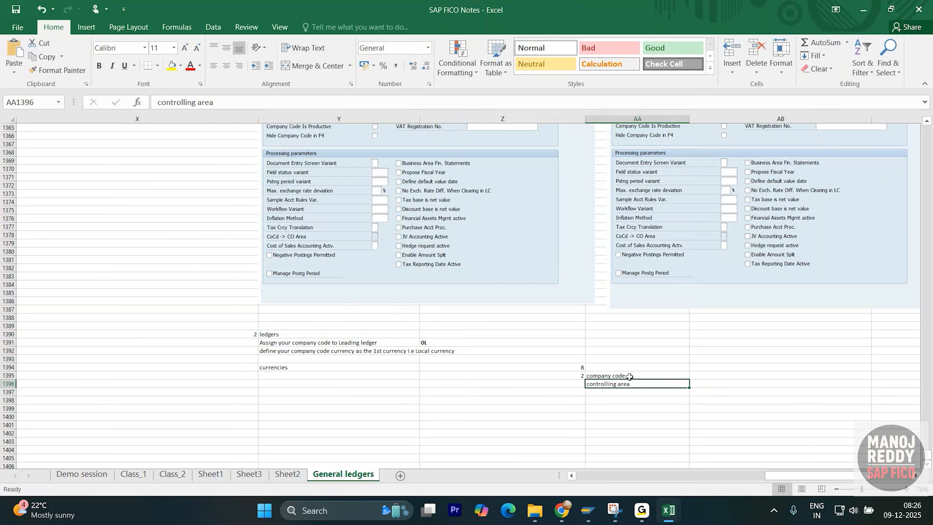
left_click(637, 376)
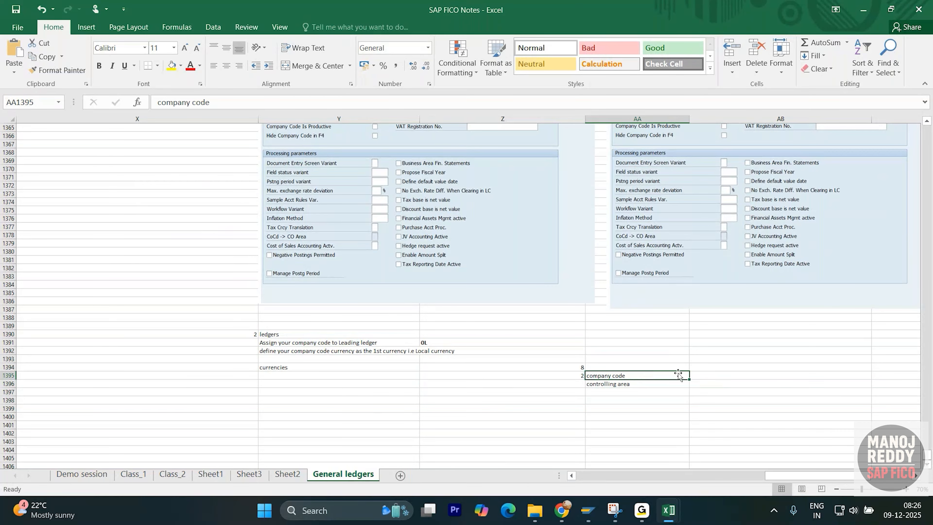
left_click(707, 372)
- Switch to SAP, leave the XYZI global data details for the IMG, and collapse Global Parameters for Company Code
left_click(484, 390)
key("alt+Tab")
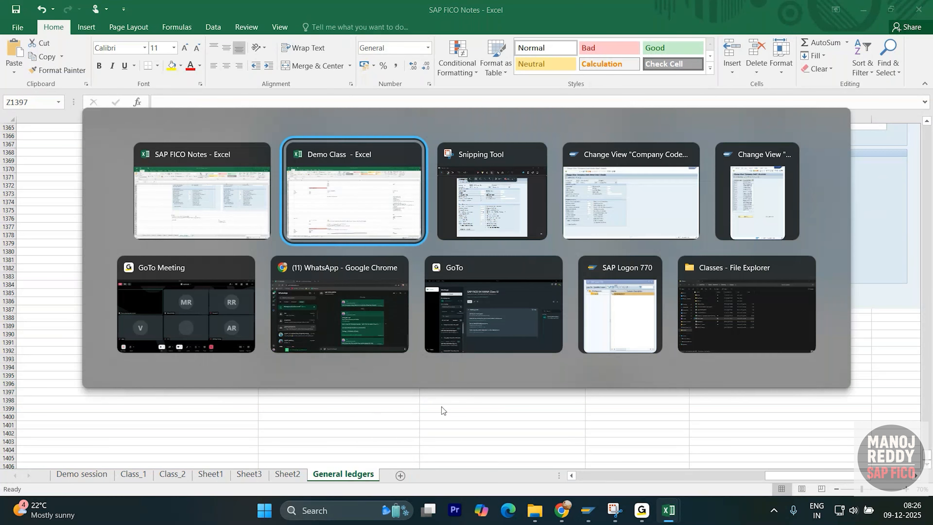
key("alt+Tab")
key("alt+Tab")
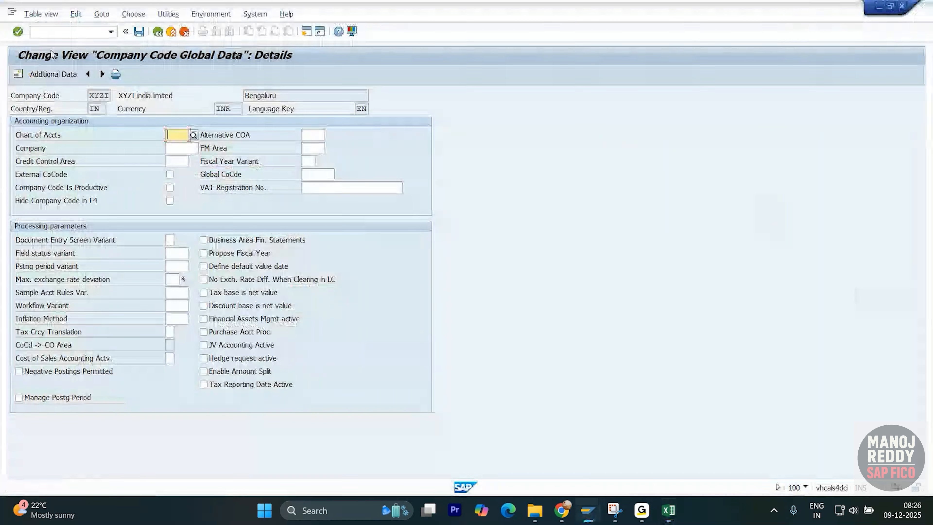
left_click(158, 32)
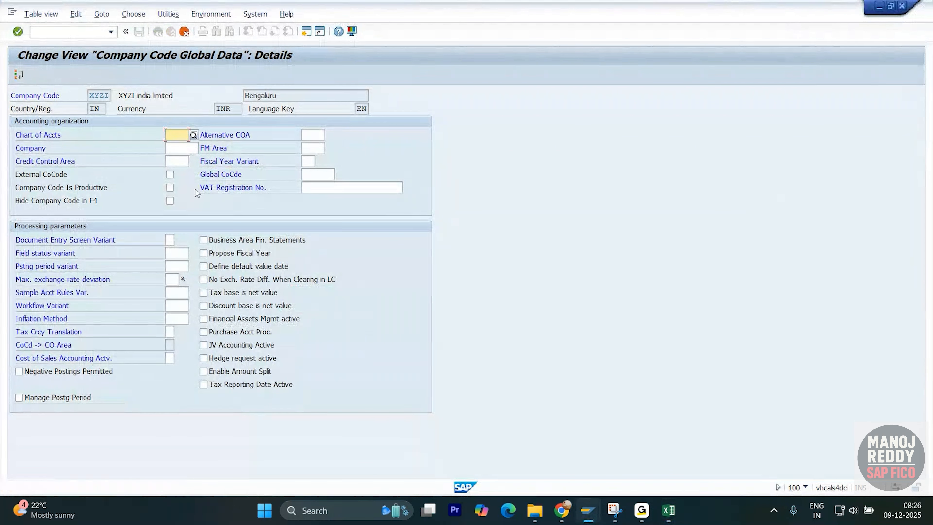
left_click(184, 32)
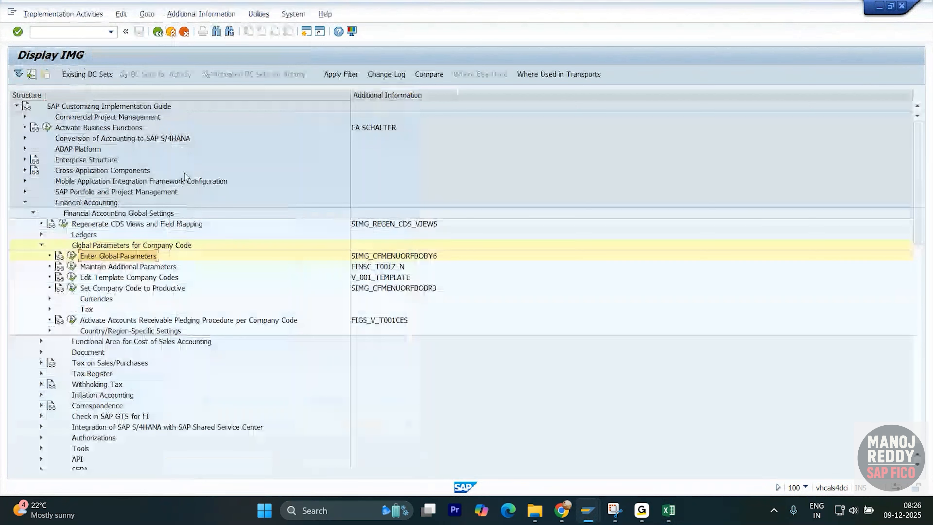
left_click(184, 32)
left_click(41, 245)
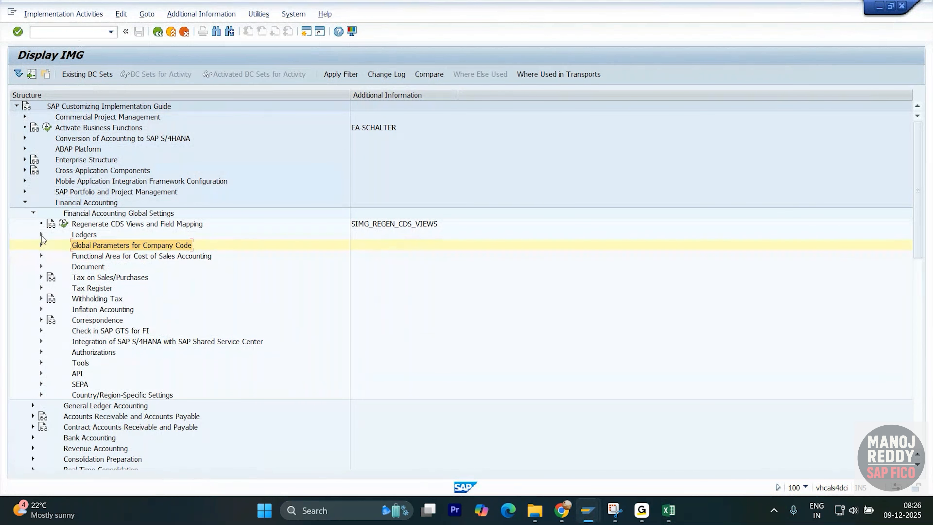
- Expand the Ledgers and Ledger nodes in the IMG and copy the activity name "Define Settings for Ledgers and Currency Types"
left_click(41, 235)
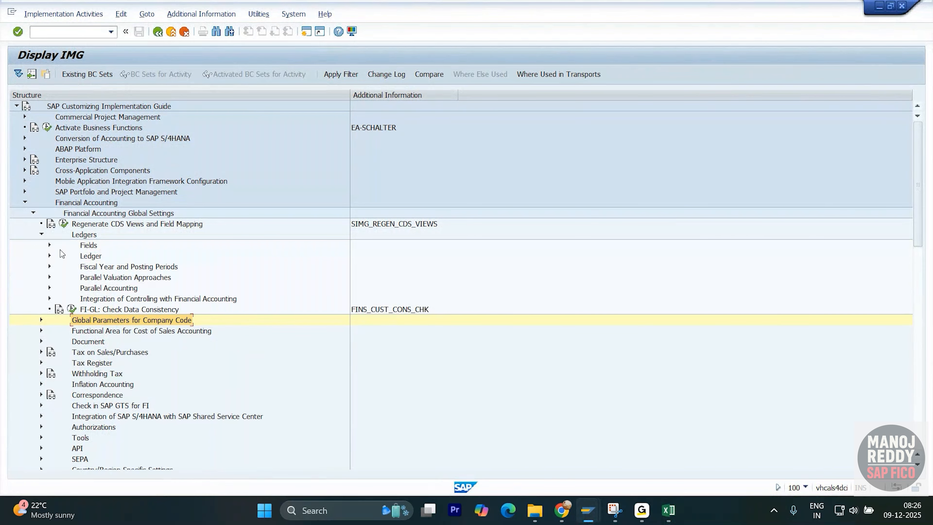
left_click(49, 255)
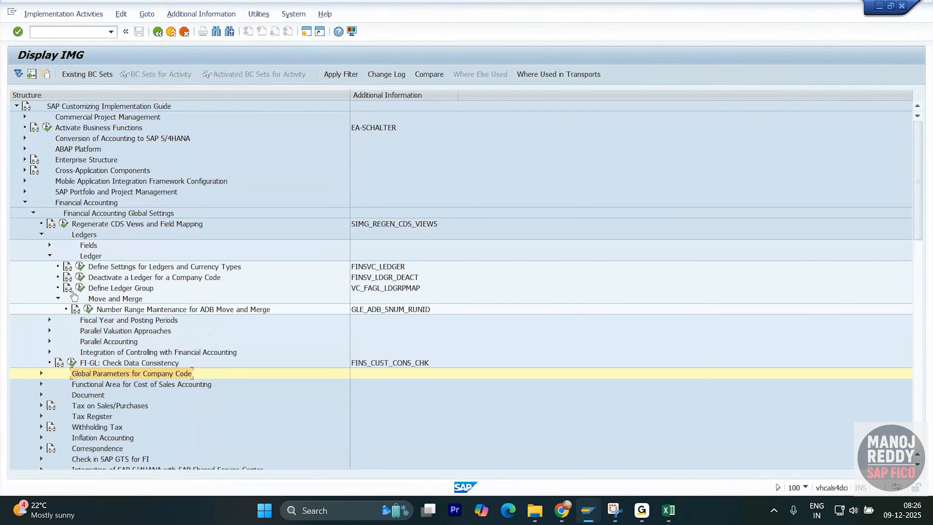
left_click(125, 267)
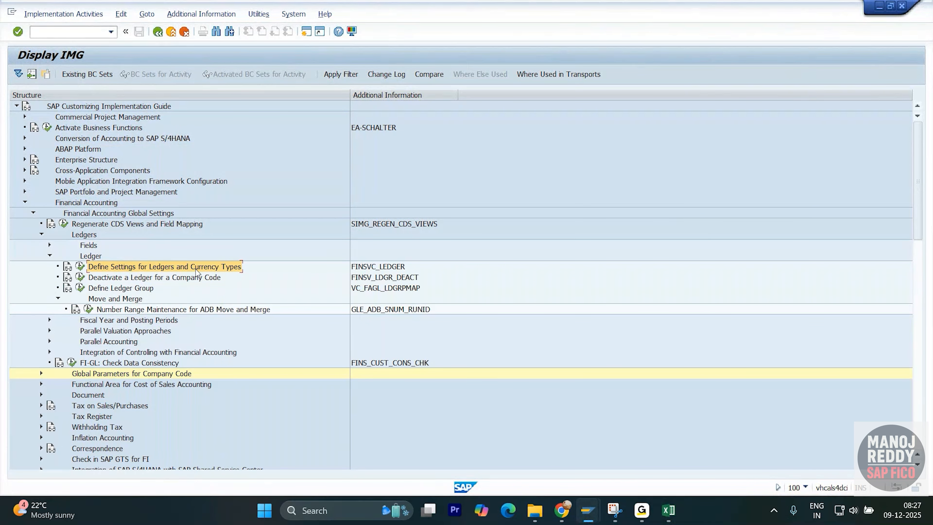
- Switch to the Excel notes and paste "Define Settings for Ledgers and Currency Types" into cell Y1399
key("alt+Tab")
left_click(280, 408)
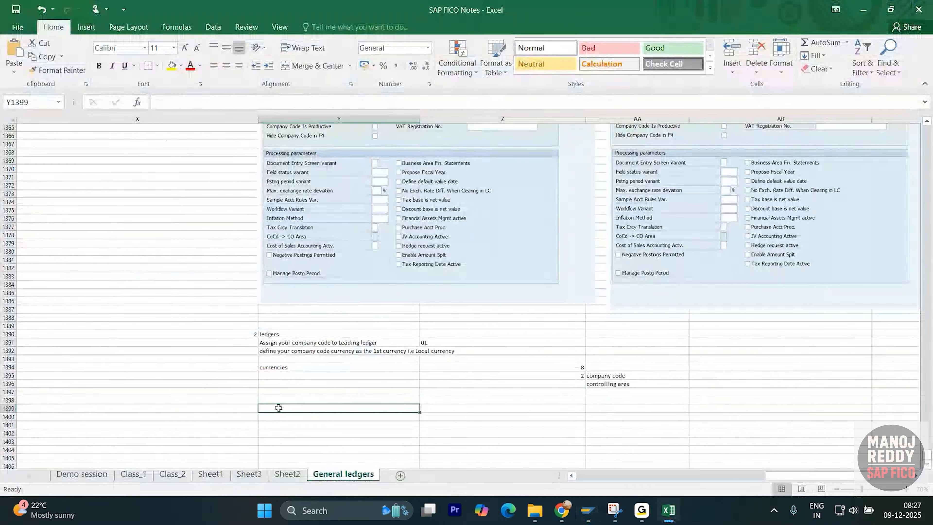
scroll(293, 390, "down", 2)
type("Define Settings for Ledgers and Currency Types")
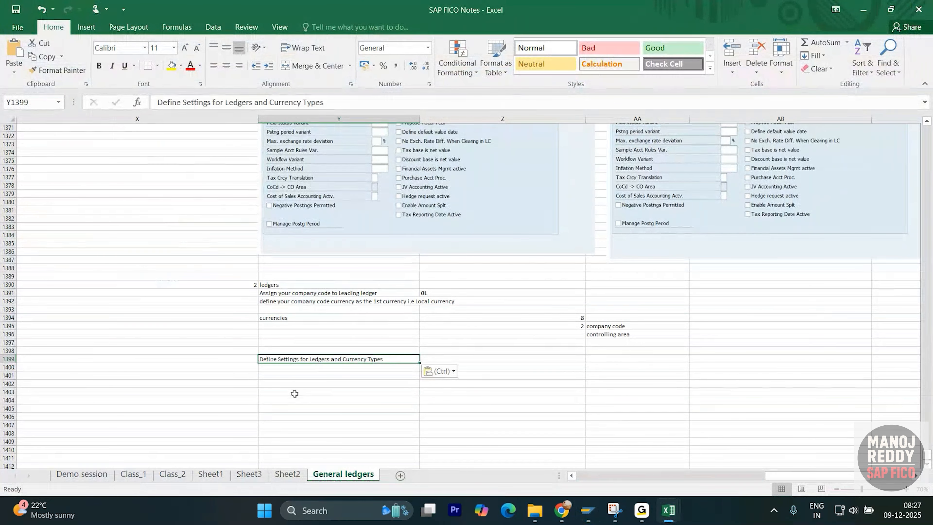
left_click(297, 390)
left_click(319, 360)
- Switch to SAP, open the Define Settings for Ledgers and Currency Types activity, and confirm the assignment and consistency check messages
key("alt+Tab")
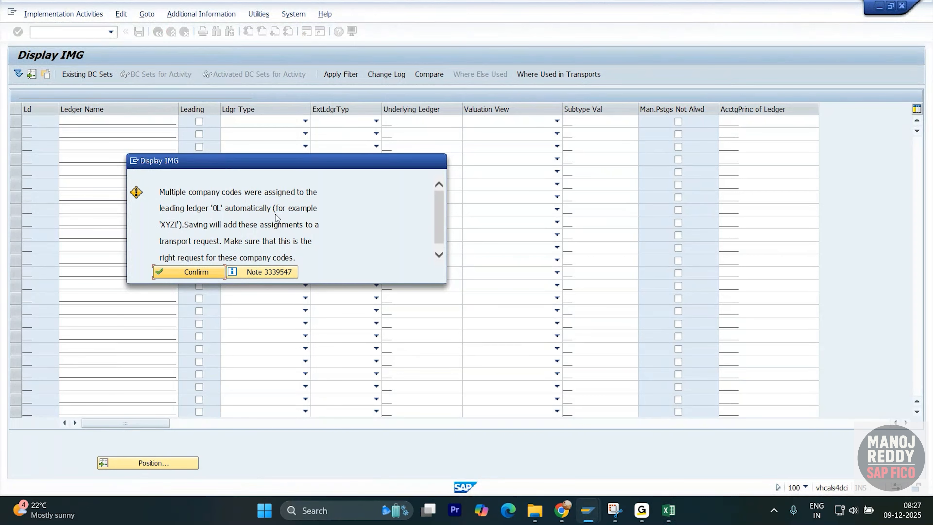
left_click(187, 276)
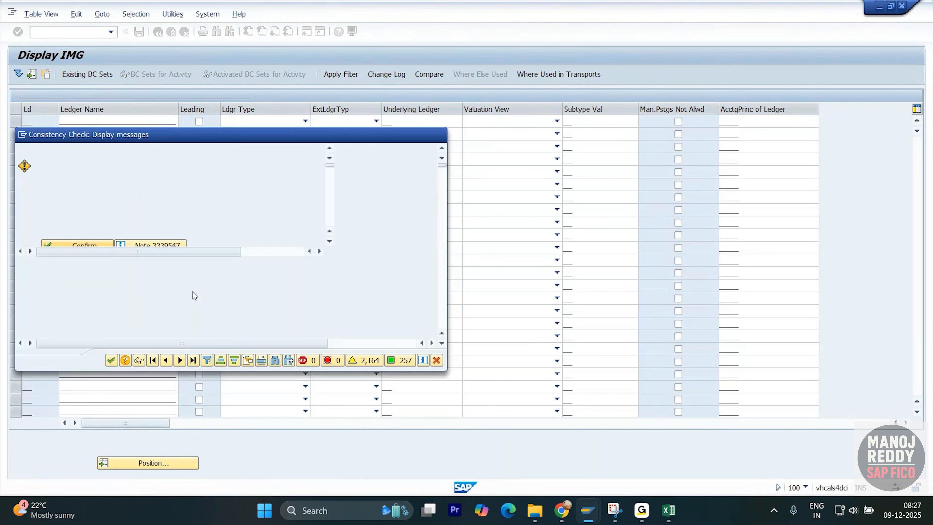
key("Return")
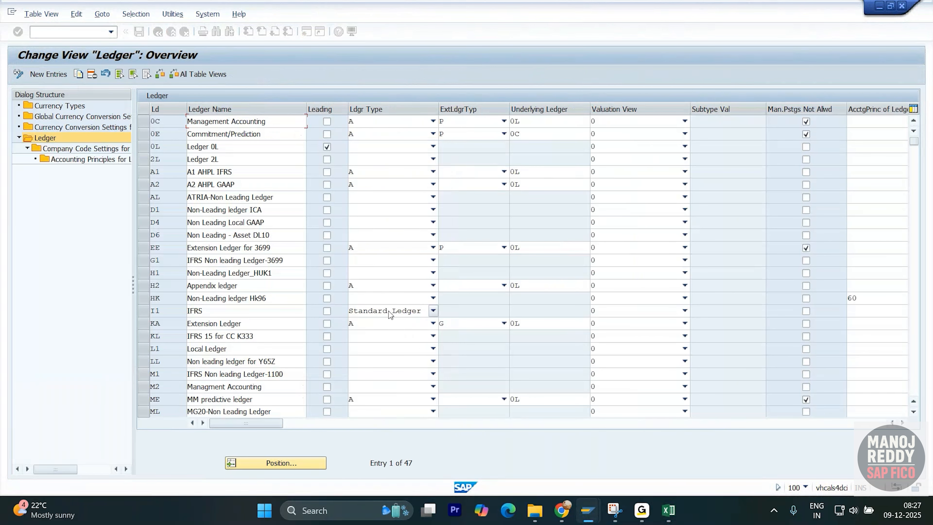
- Open the company code settings for ledger 0L, accept the consistency check messages, and position the list at company code XYZI
left_click(144, 146)
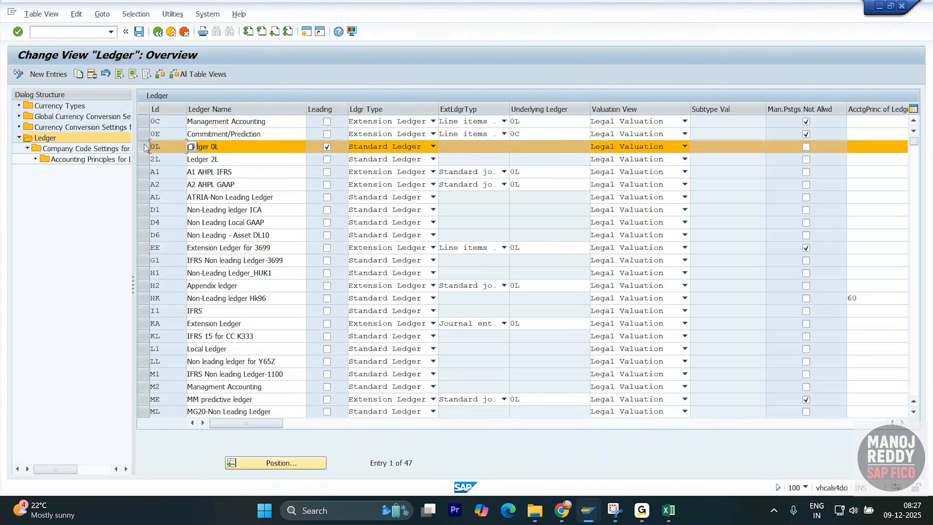
double_click(103, 150)
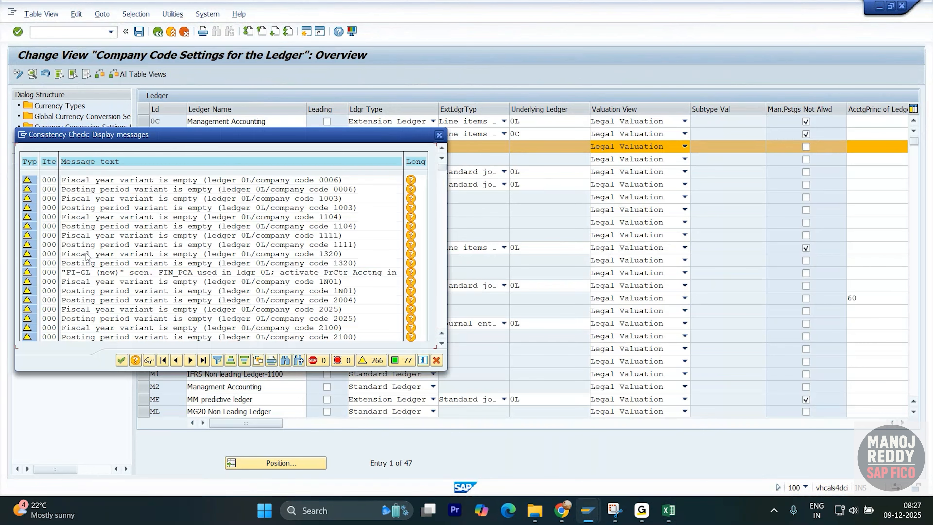
key("Return")
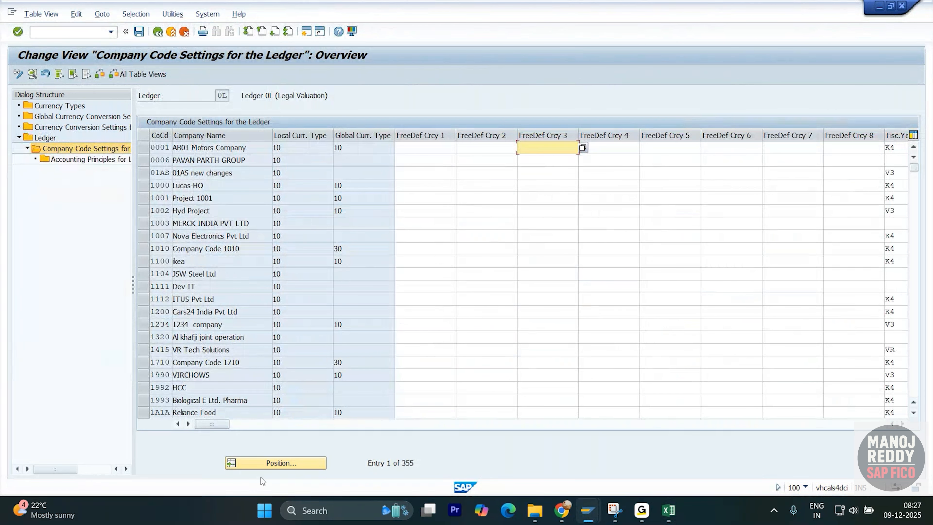
left_click(264, 463)
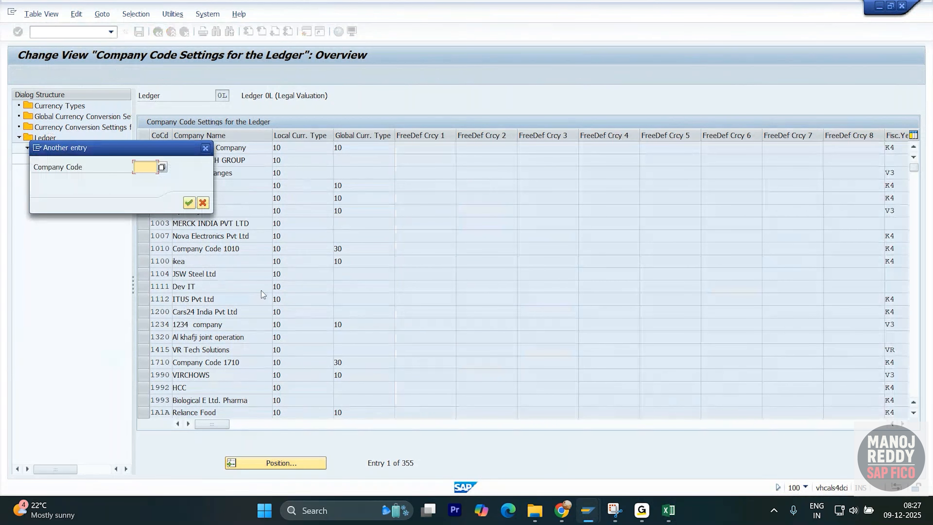
type("xyzi")
key("Return")
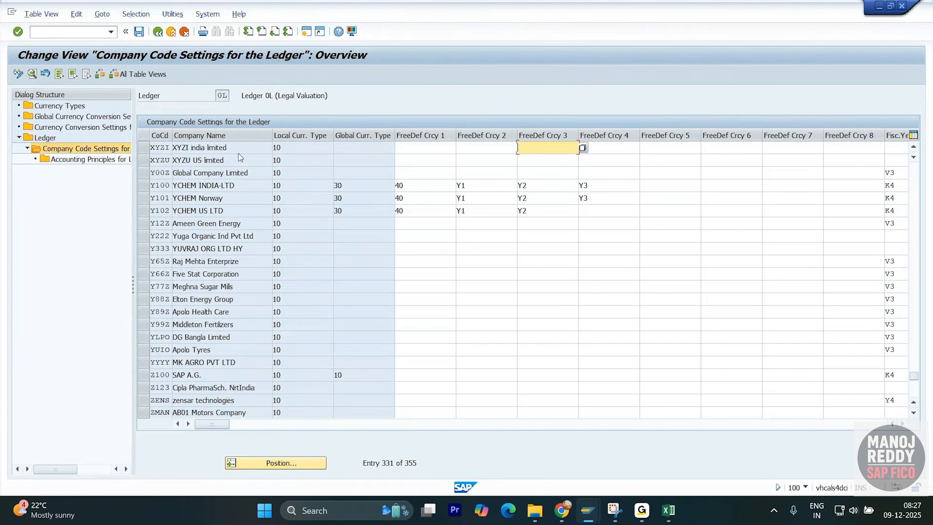
- Review the XYZI and XYZU entries in the company code settings for ledger 0L
left_click(144, 148)
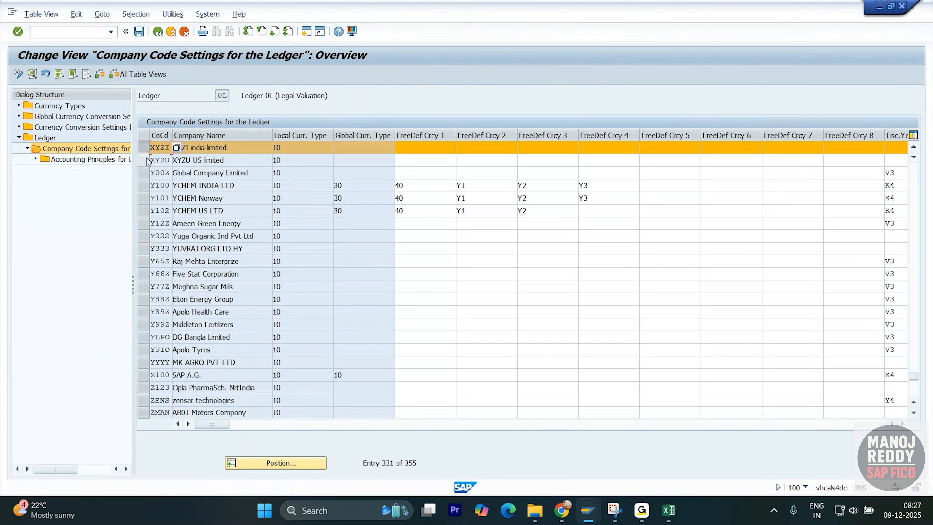
left_click(144, 159)
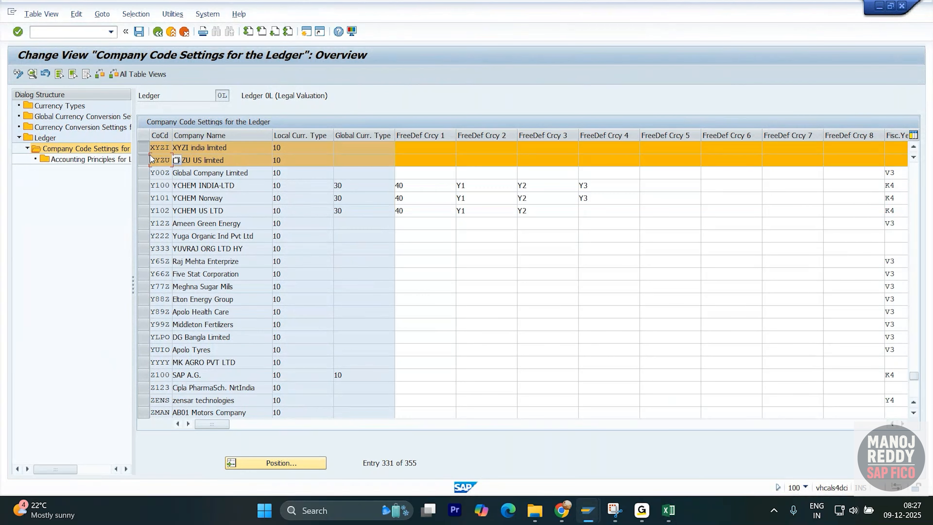
left_click(144, 147)
left_click(143, 160)
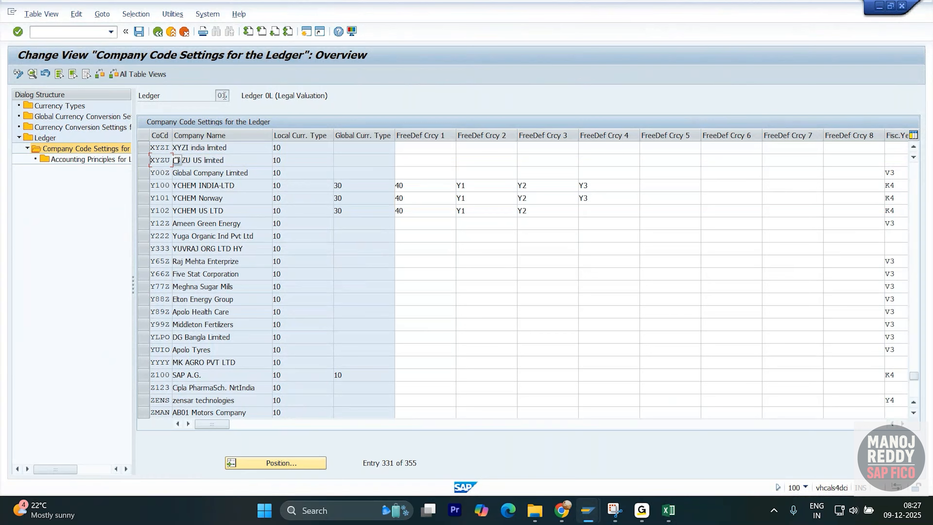
left_click_drag(227, 95, 216, 96)
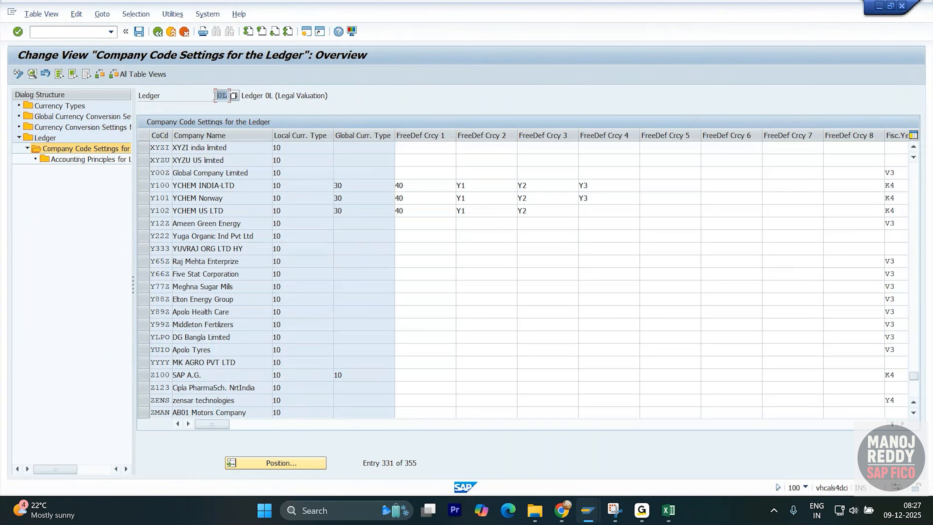
left_click(239, 147)
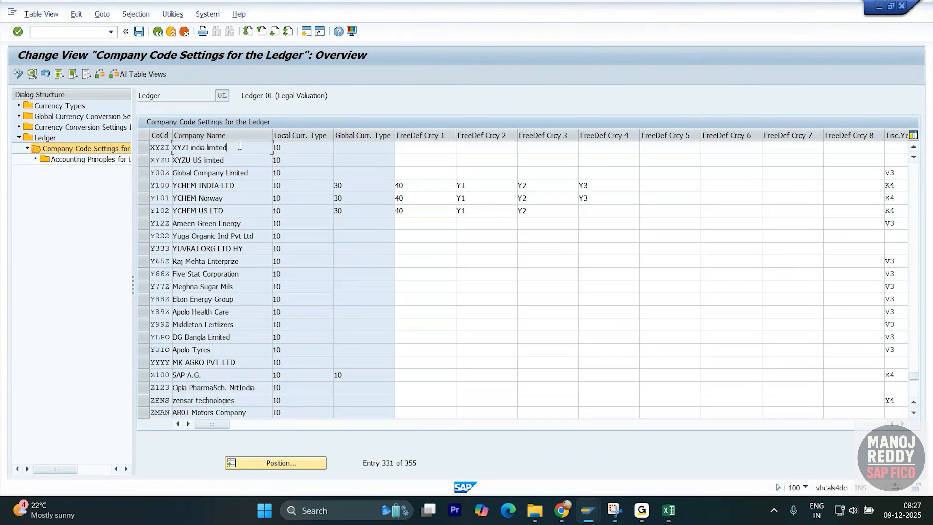
left_click(144, 149)
left_click(147, 160)
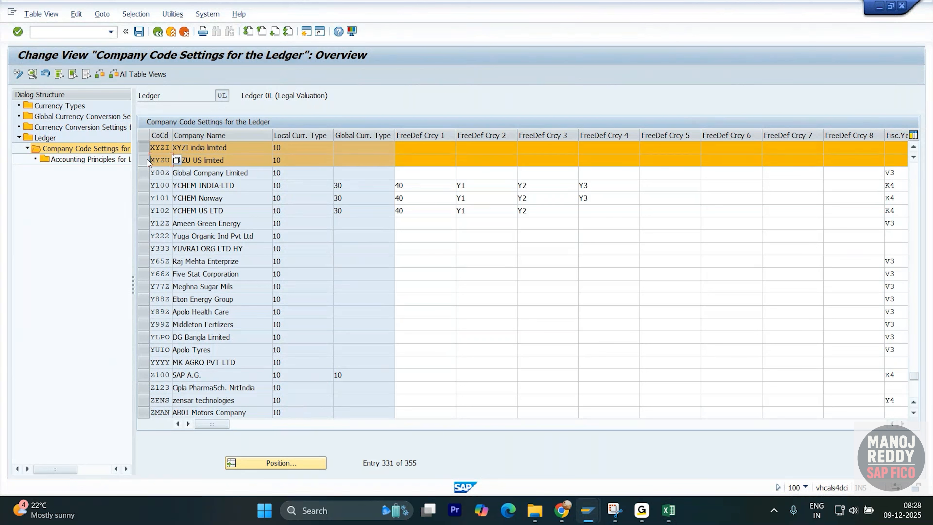
left_click(144, 161)
left_click(144, 150)
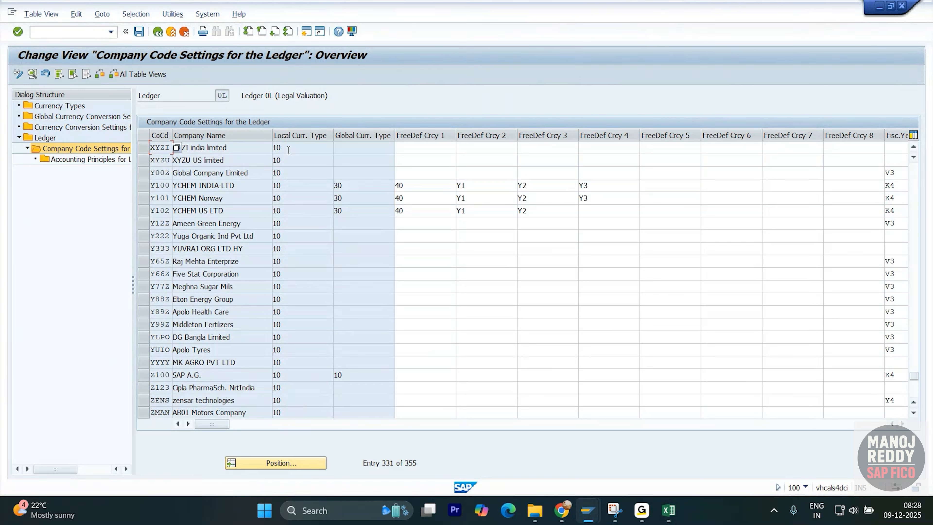
- Check the possible local currency types for XYZI, and examine the freely defined currency, fiscal year variant and FI currency columns
key("Tab")
left_click(336, 148)
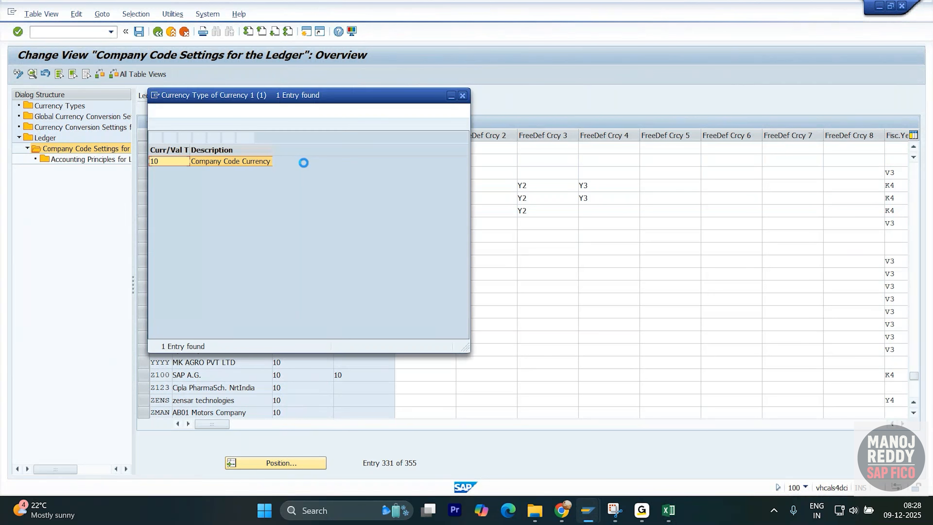
left_click(462, 96)
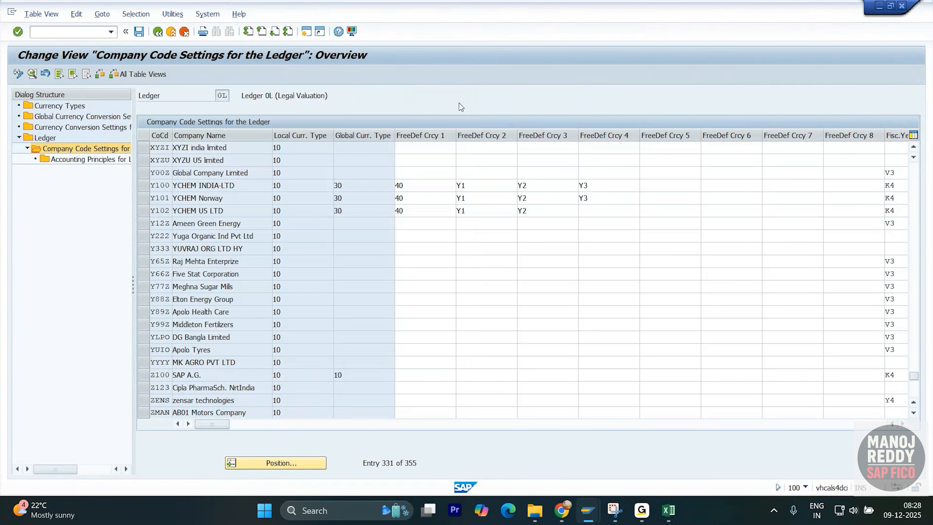
left_click(368, 146)
left_click_drag(214, 423, 323, 429)
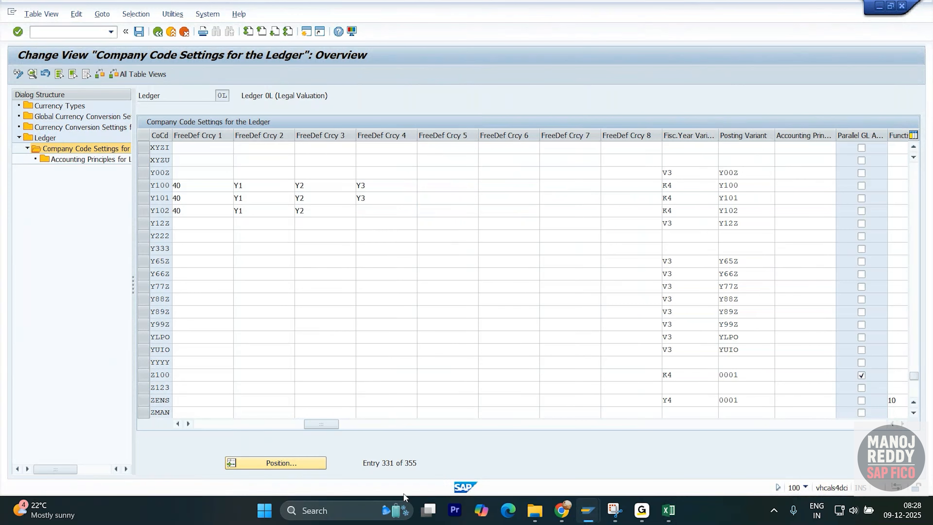
left_click_drag(323, 423, 184, 431)
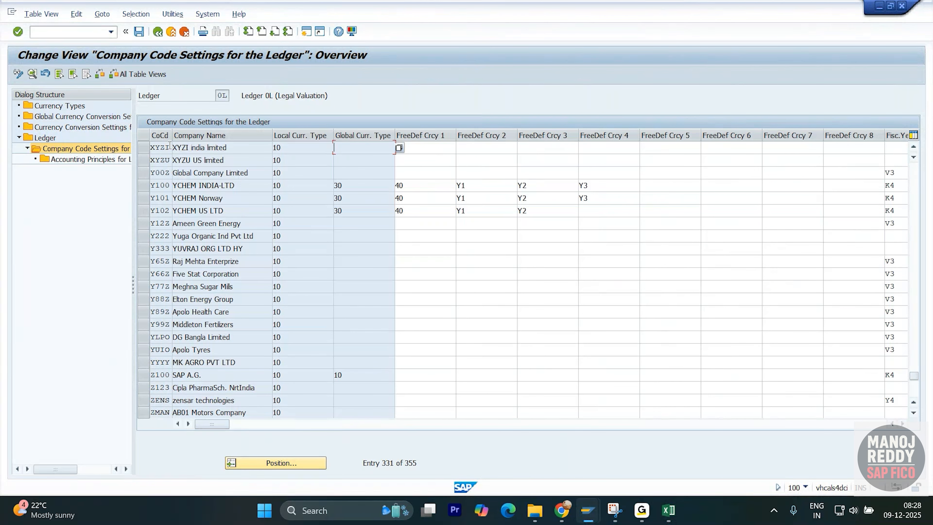
left_click_drag(170, 146, 159, 166)
left_click_drag(228, 423, 478, 424)
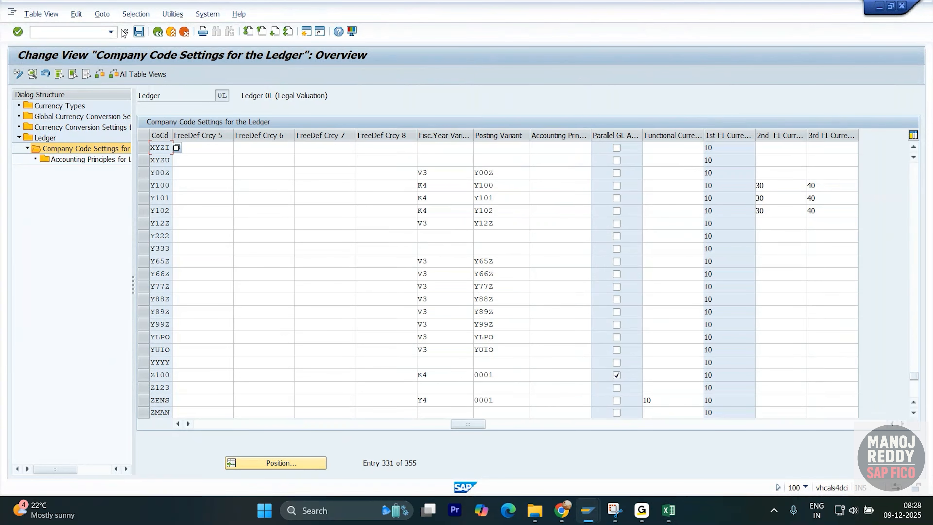
- Return to the ledger overview and reopen the company code settings for ledger 0L, with the XYZI and XYZU rows in view
left_click(157, 32)
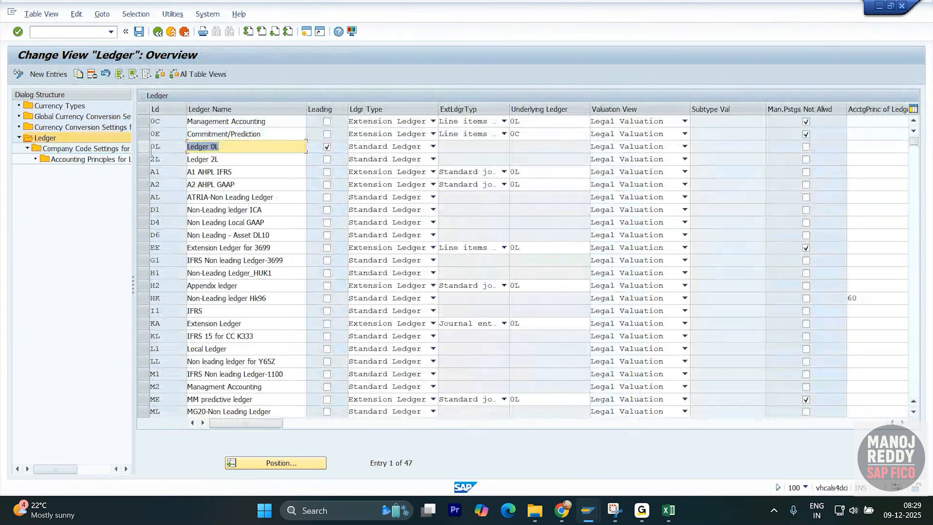
left_click(143, 146)
double_click(106, 149)
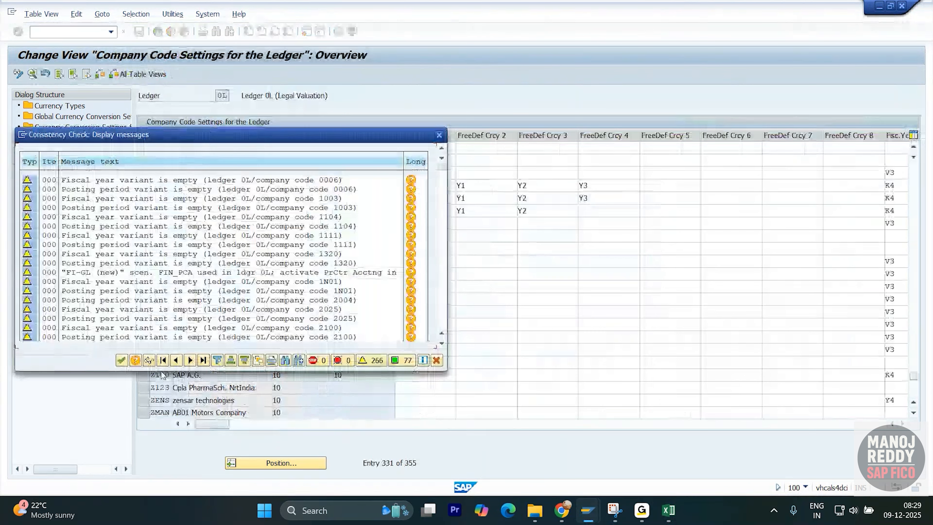
key("Return")
left_click(276, 461)
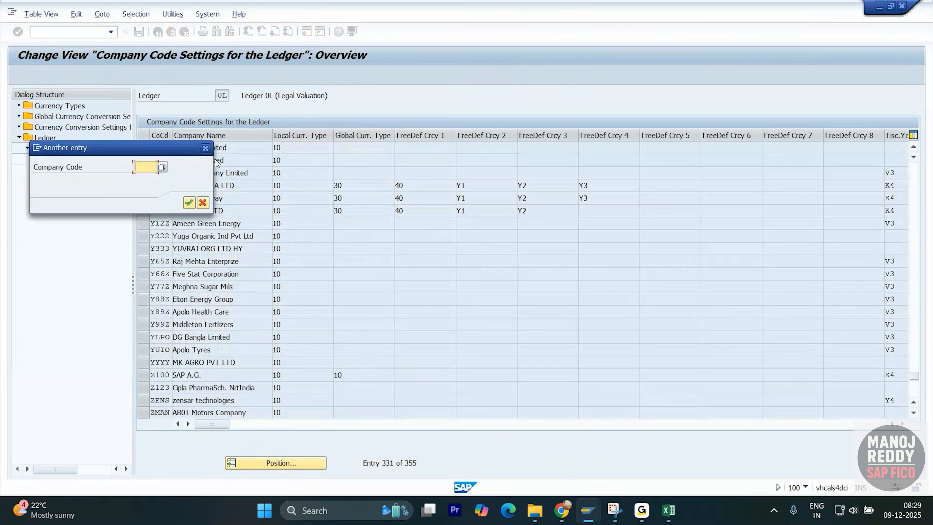
left_click(205, 147)
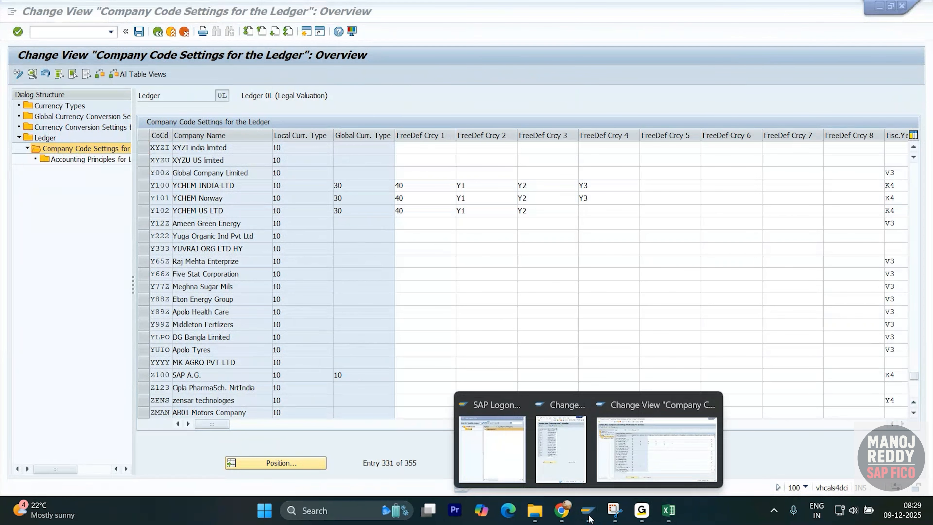
- Capture the Company Code Settings for the Ledger screen with Snipping Tool and outline the XYZI and XYZU rows with a red rectangle
left_click(612, 513)
left_click(247, 33)
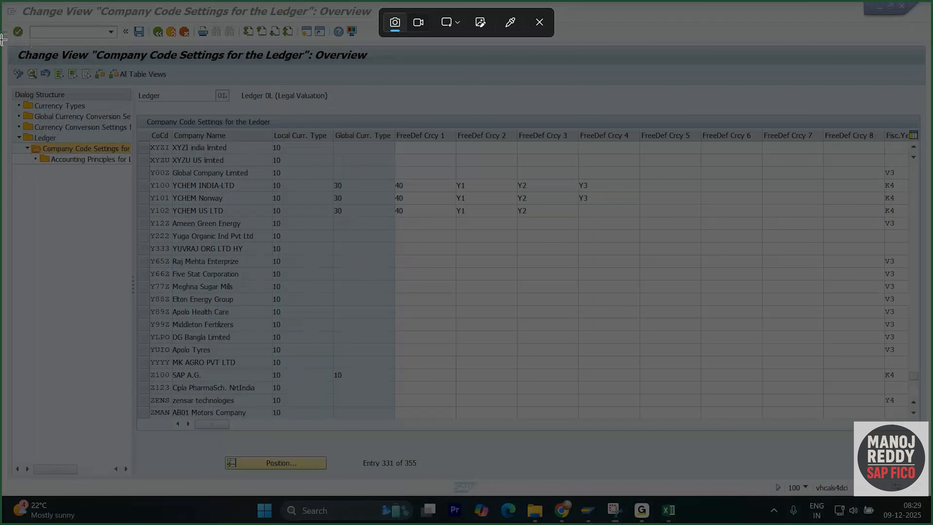
left_click_drag(2, 39, 931, 451)
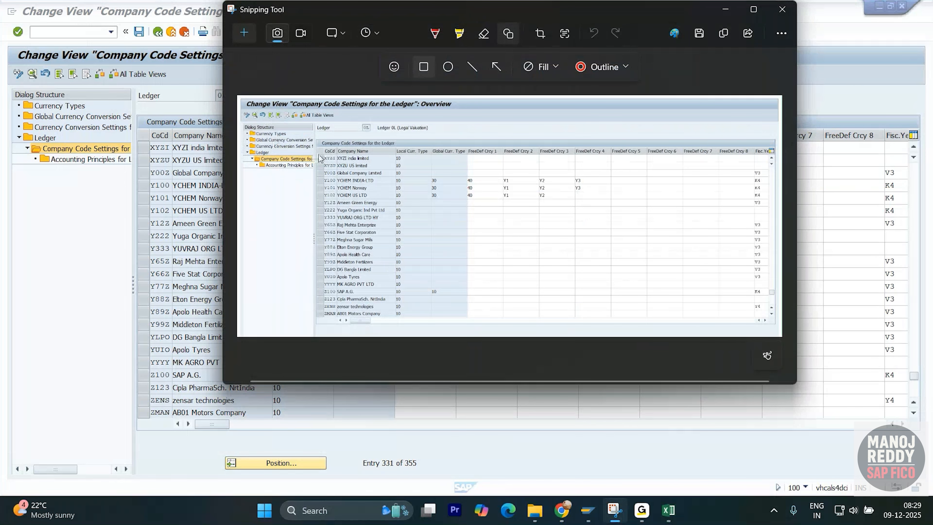
left_click_drag(313, 153, 773, 171)
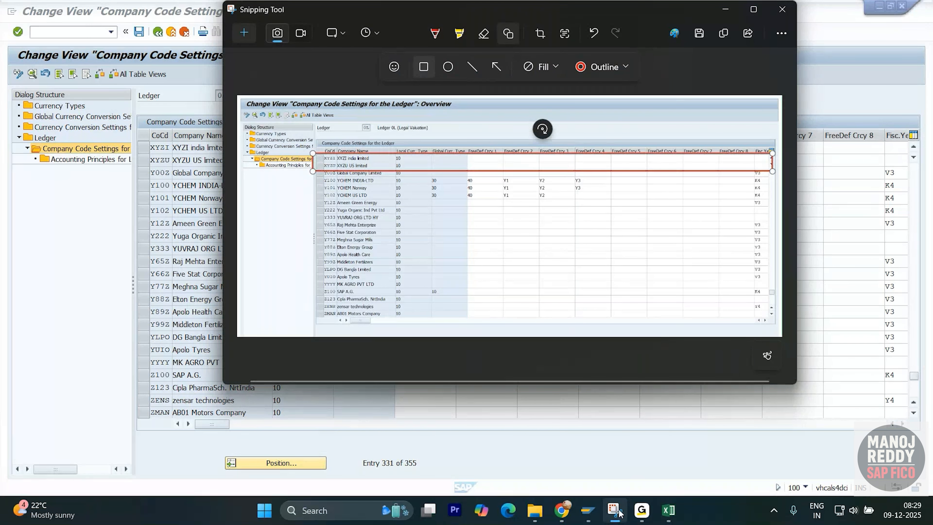
- Switch to the Excel notes and paste the annotated ledger settings screenshot at cell Y1402
mouse_move(679, 515)
key("alt+Tab")
key("alt+Tab")
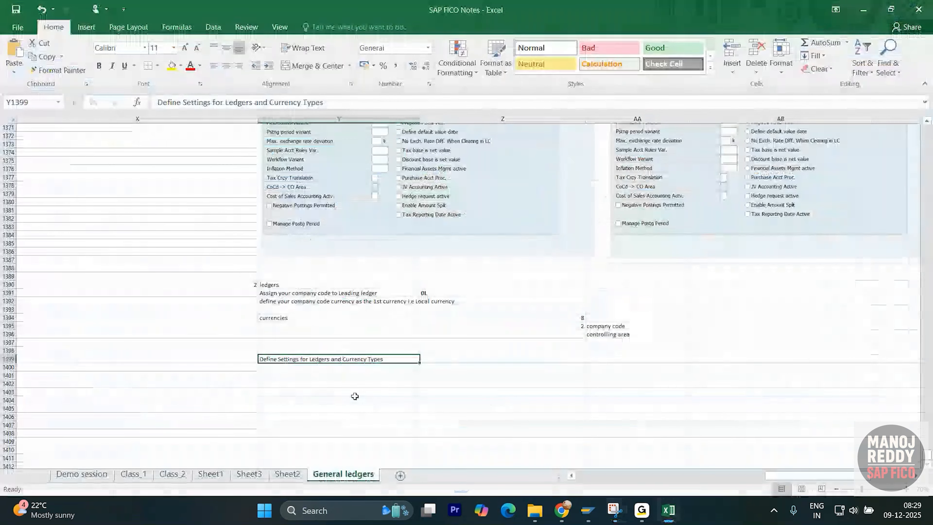
left_click(377, 384)
scroll(410, 367, "down", 4)
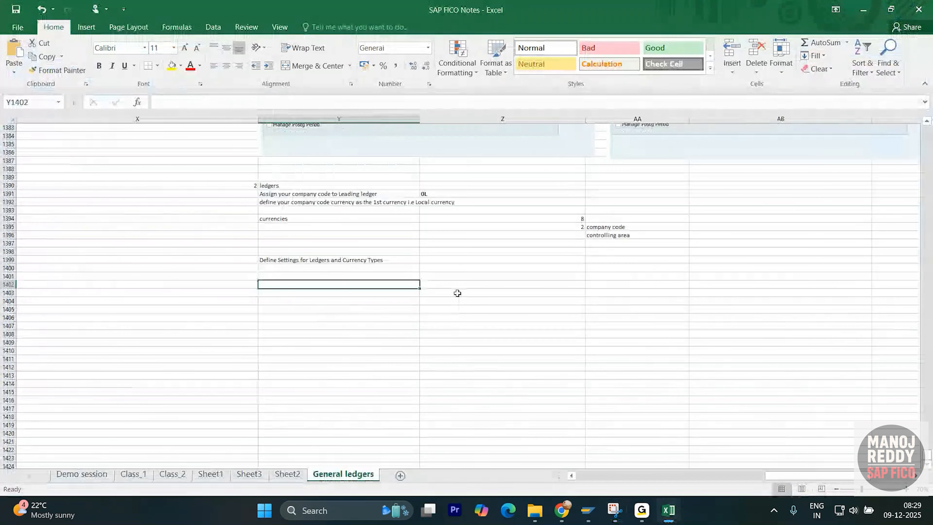
left_click(472, 285)
left_click(358, 283)
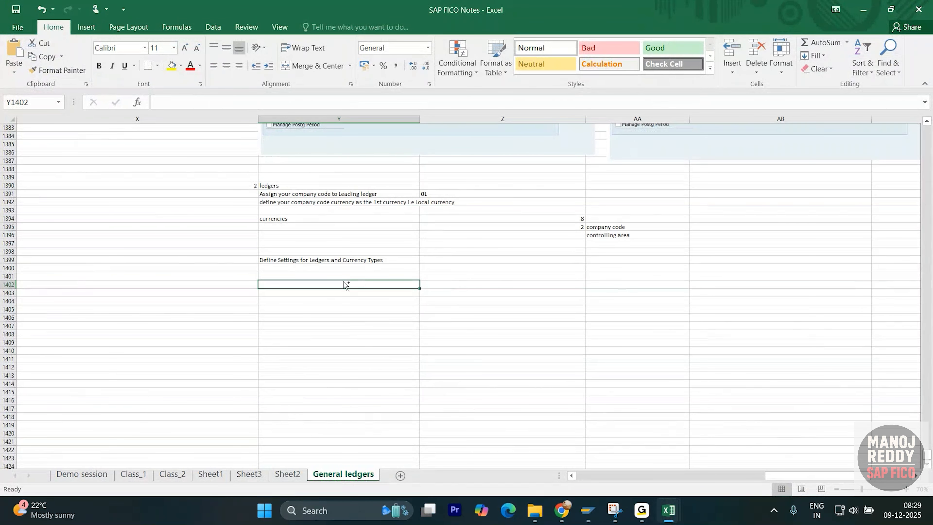
key("ctrl+v")
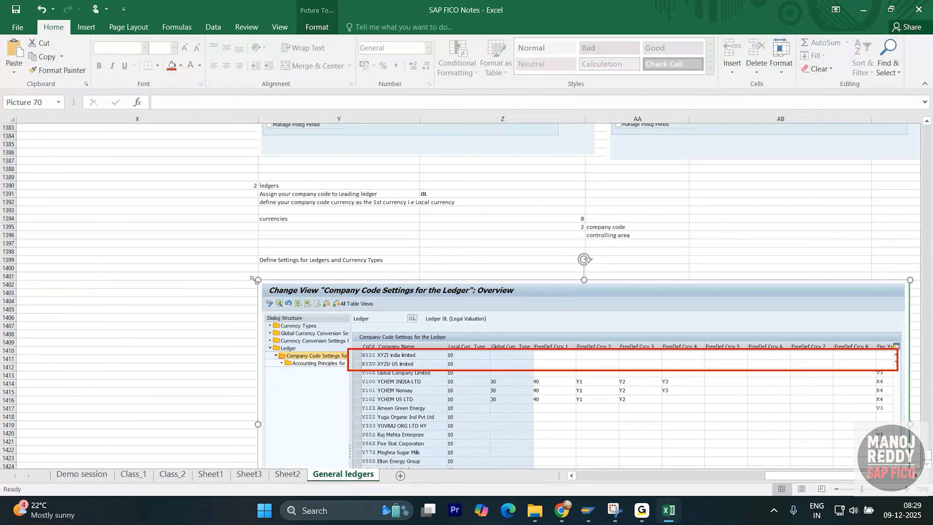
- Shrink the pasted screenshot and move it up beneath the "Define Settings for Ledgers and Currency Types" heading, leaving cell X1433 selected
left_click_drag(258, 280, 364, 330)
left_click_drag(496, 359, 459, 304)
left_click(278, 342)
scroll(277, 329, "down", 6)
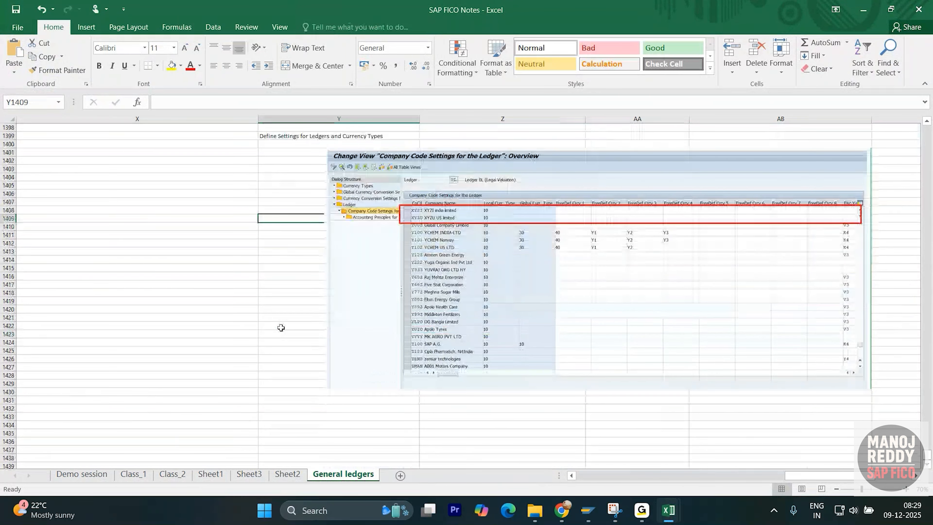
left_click(216, 391)
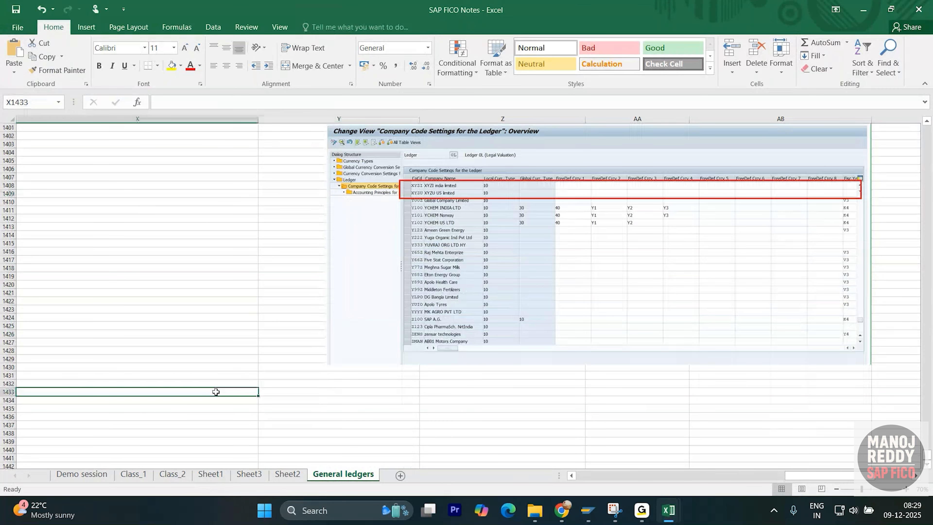